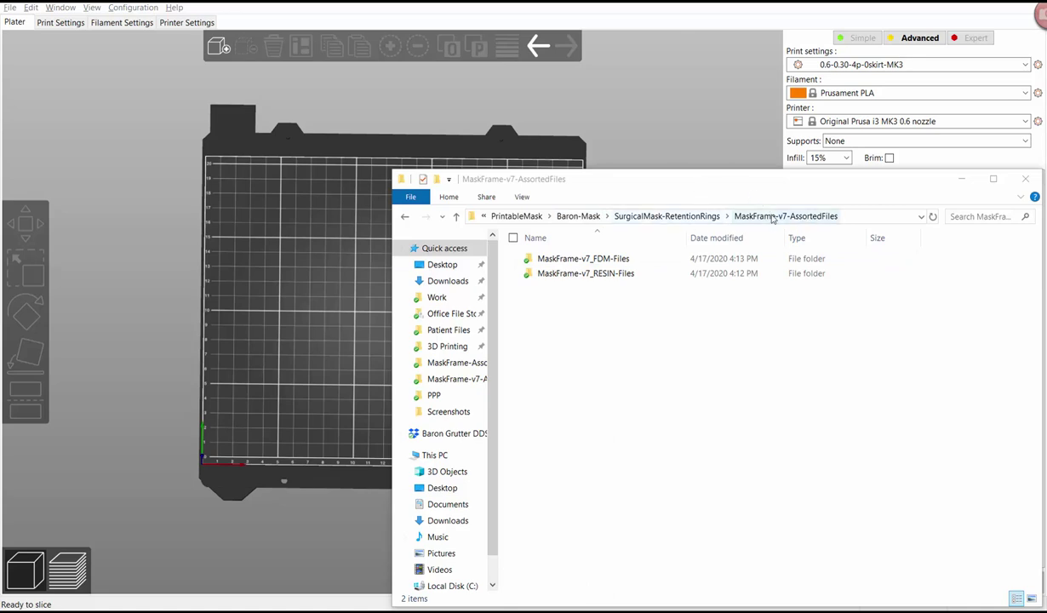
- Extract MaskFrame-v7-AssortedFiles.zip from the SurgicalMask-RetentionRings folder into its MaskFrame-v7-AssortedFiles subfolder
click(643, 216)
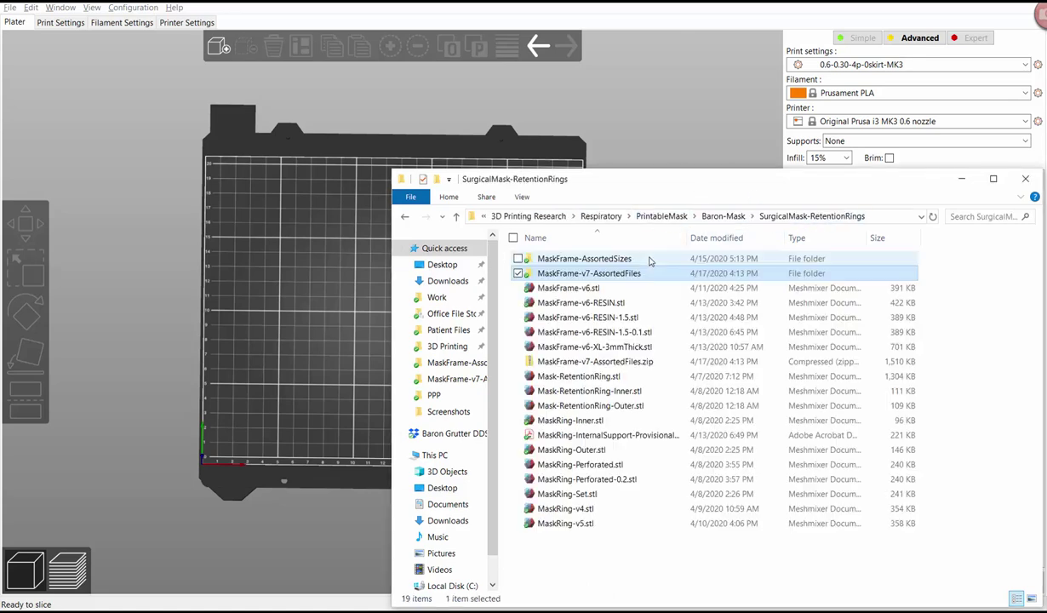
right_click(551, 361)
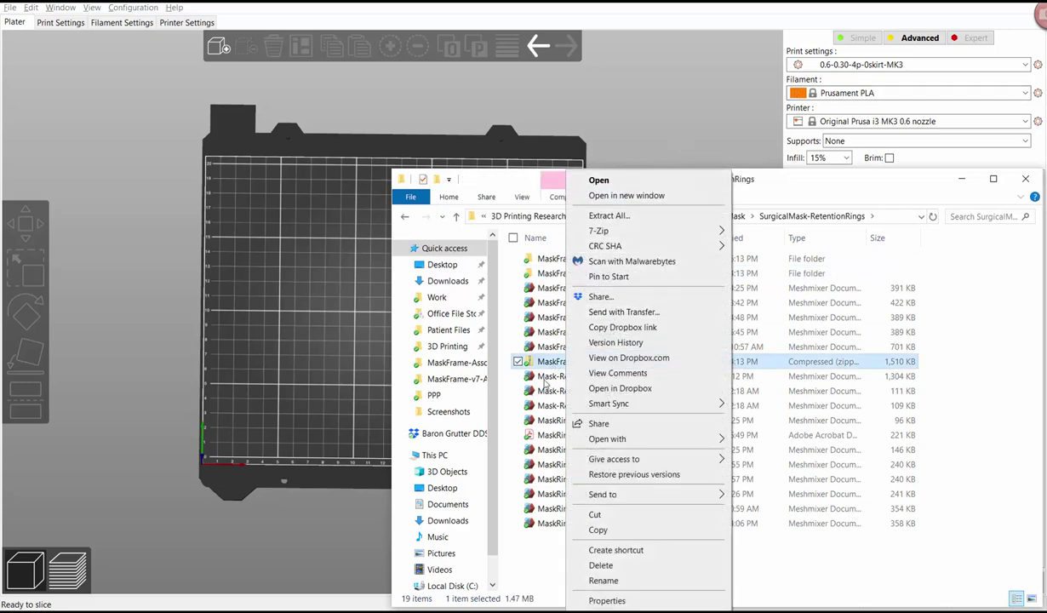
click(607, 214)
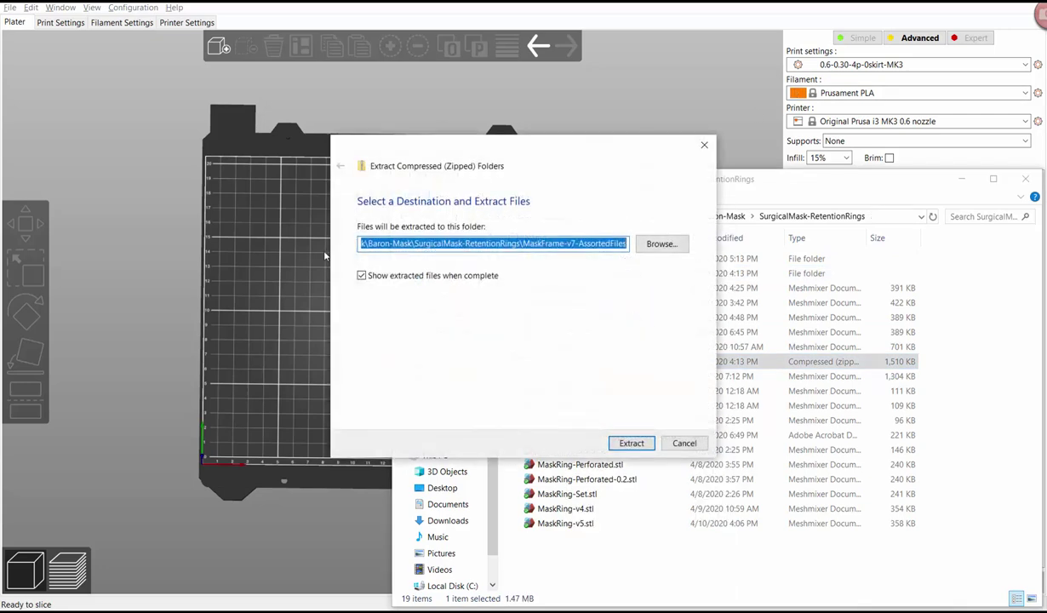
click(637, 443)
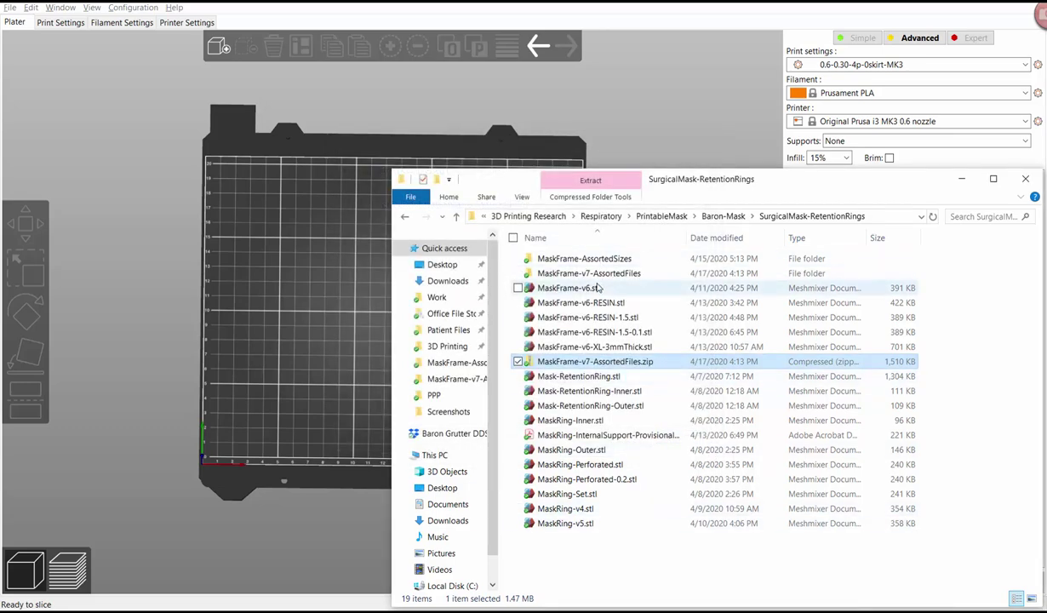
- Open the MaskFrame-v7_FDM-Files folder inside MaskFrame-v7-AssortedFiles
double_click(583, 273)
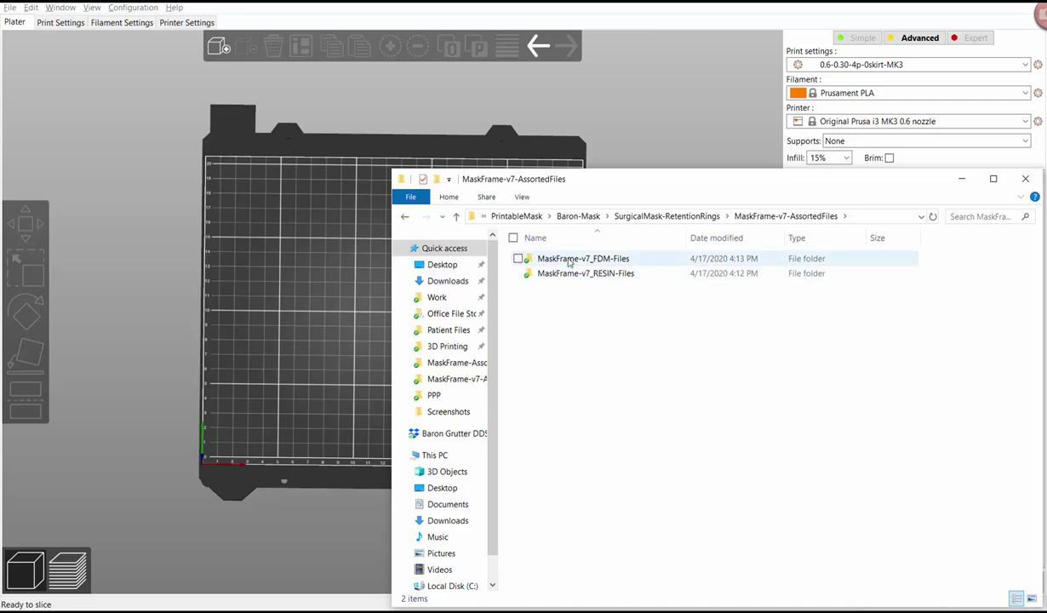
mouse_move(568, 262)
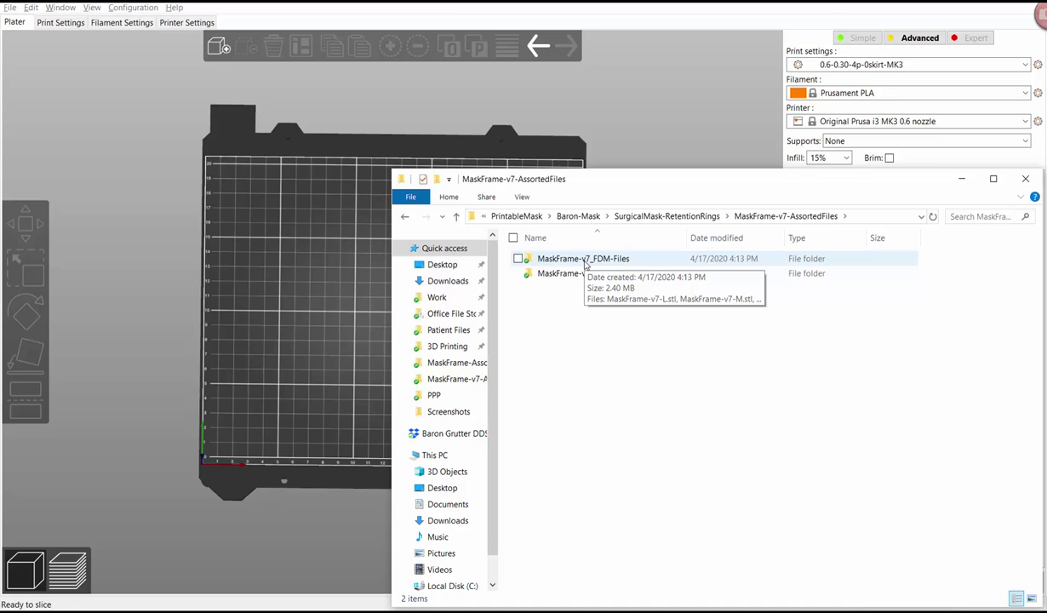
double_click(549, 258)
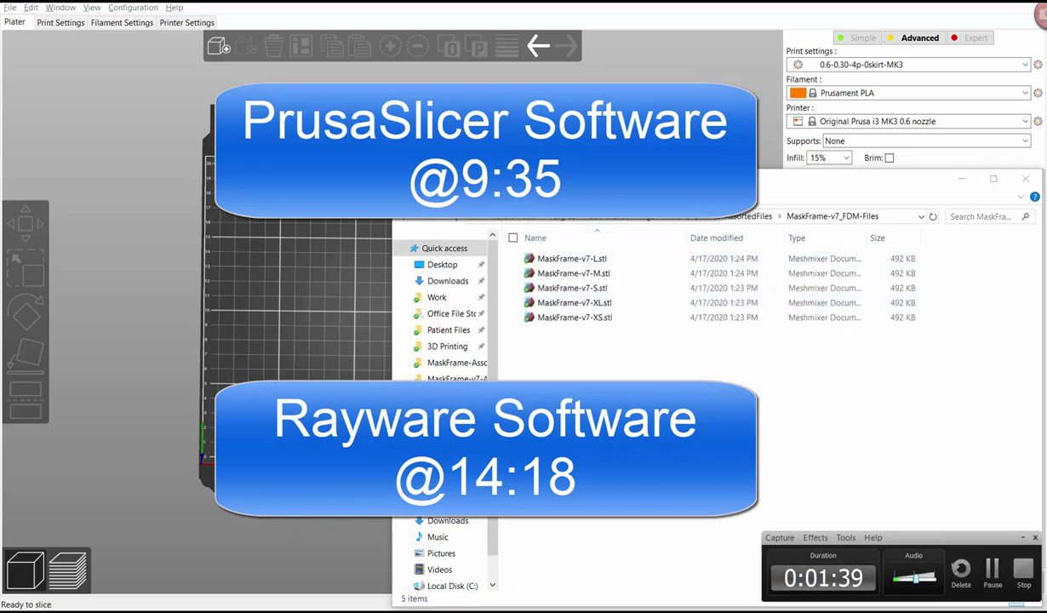
- Switch to Ultimaker Cura and bring the empty build plate into view
key(alt+Tab)
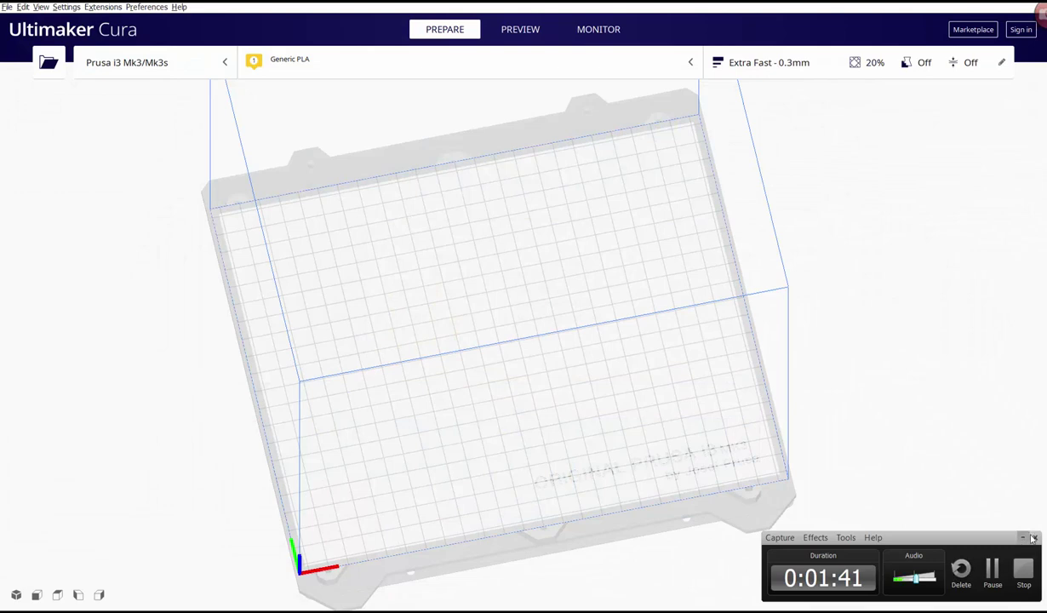
click(1033, 537)
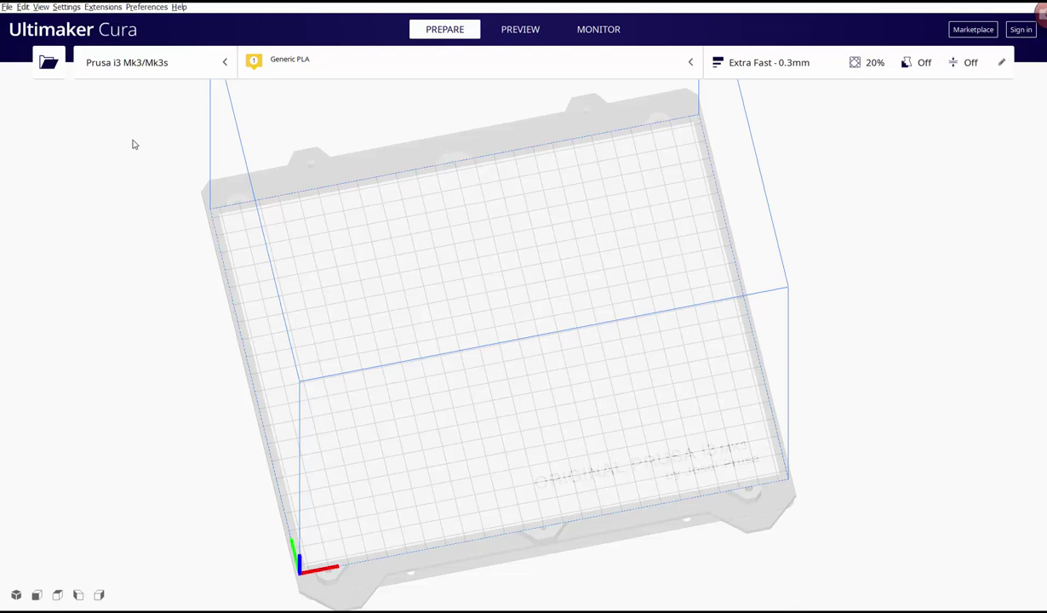
scroll(130, 139, down, 2)
scroll(130, 139, up, 1)
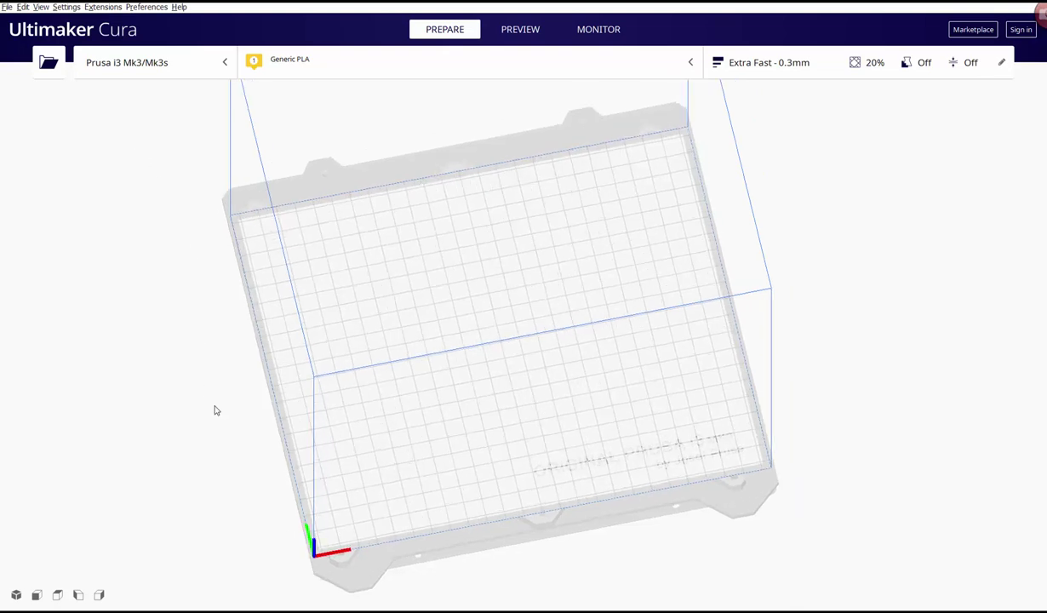
mouse_move(225, 392)
right_down()
mouse_move(226, 366)
mouse_move(217, 379)
mouse_move(178, 326)
mouse_move(198, 382)
mouse_move(223, 398)
mouse_move(209, 380)
right_up()
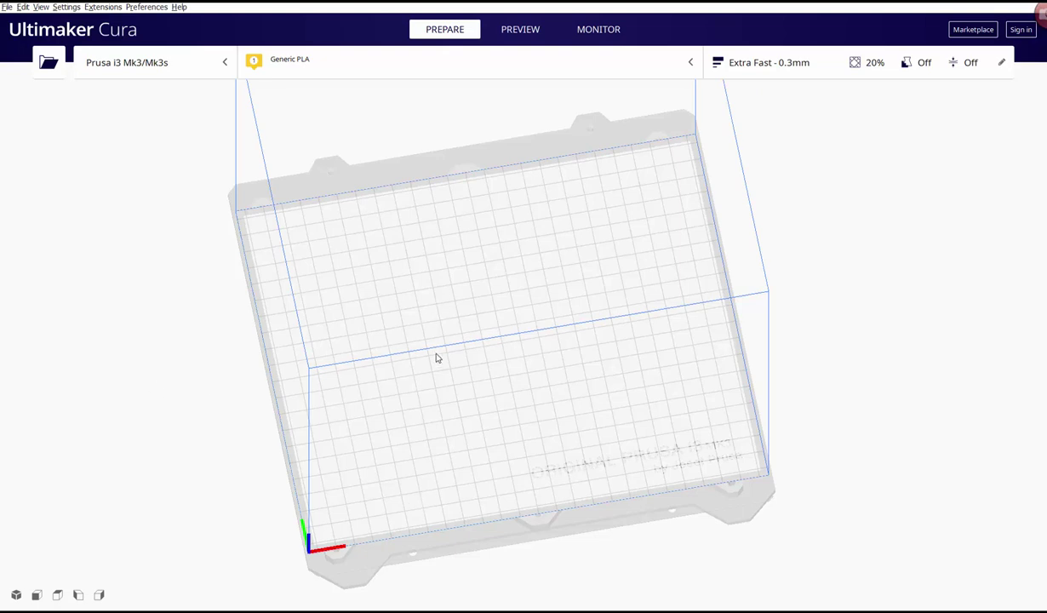
- Load MaskFrame-v7-L.stl from the FDM files folder onto the build plate
key(alt+Tab)
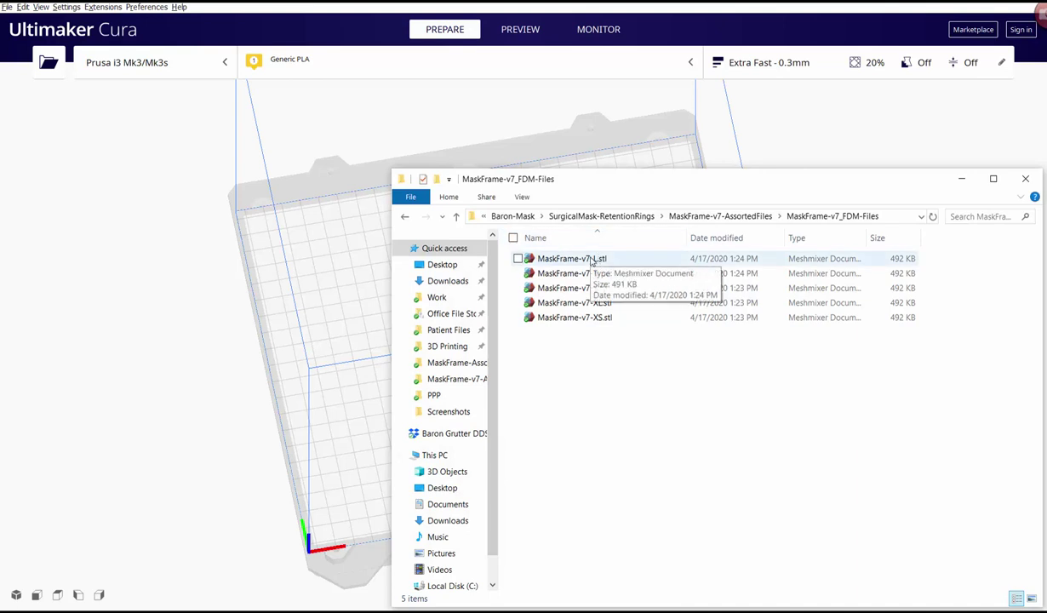
drag(593, 261, 353, 293)
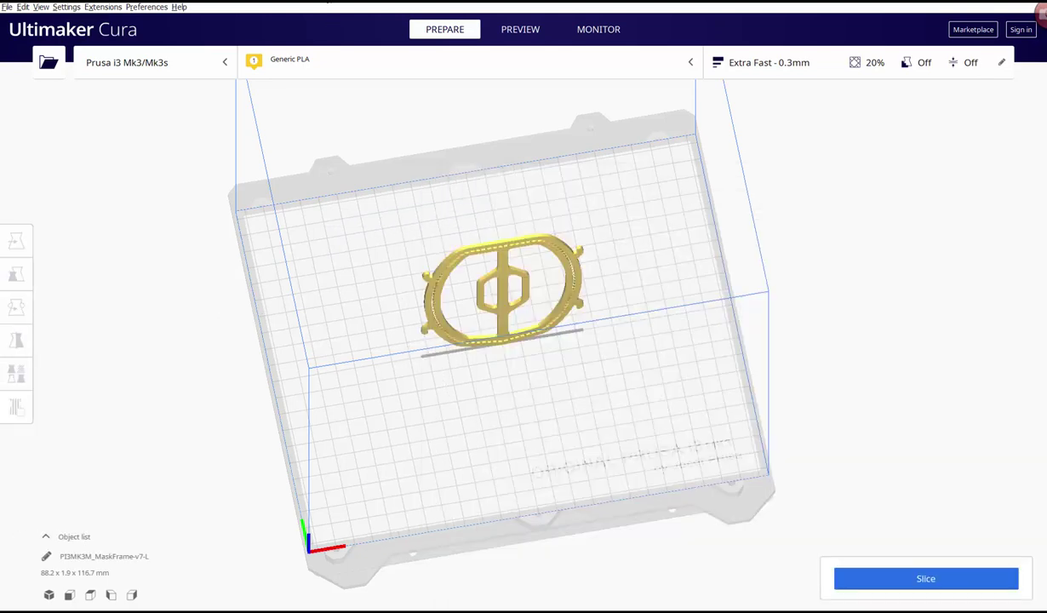
scroll(590, 417, up, 5)
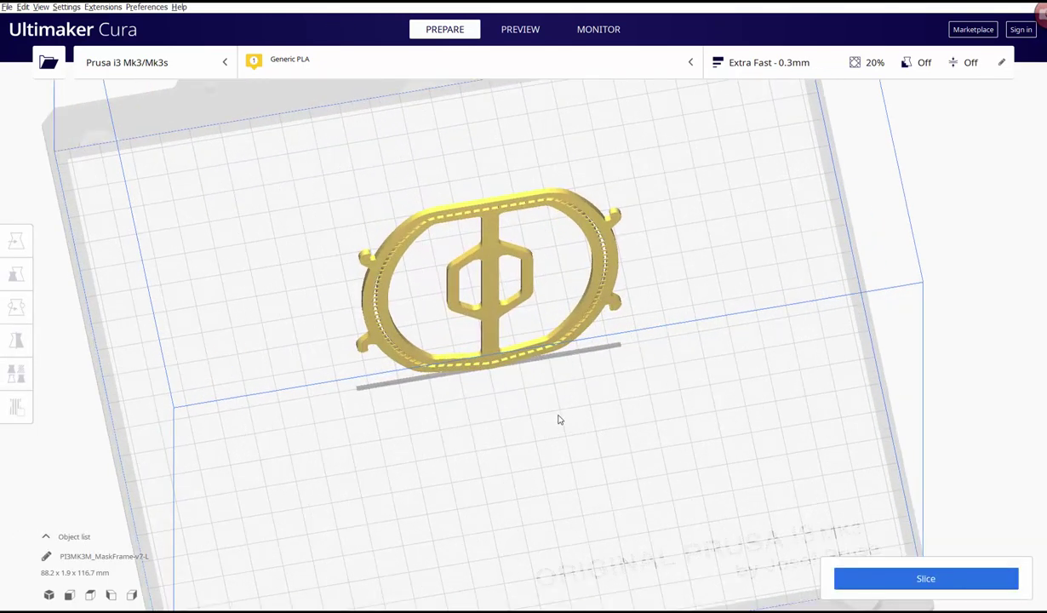
right_drag(548, 420, 528, 411)
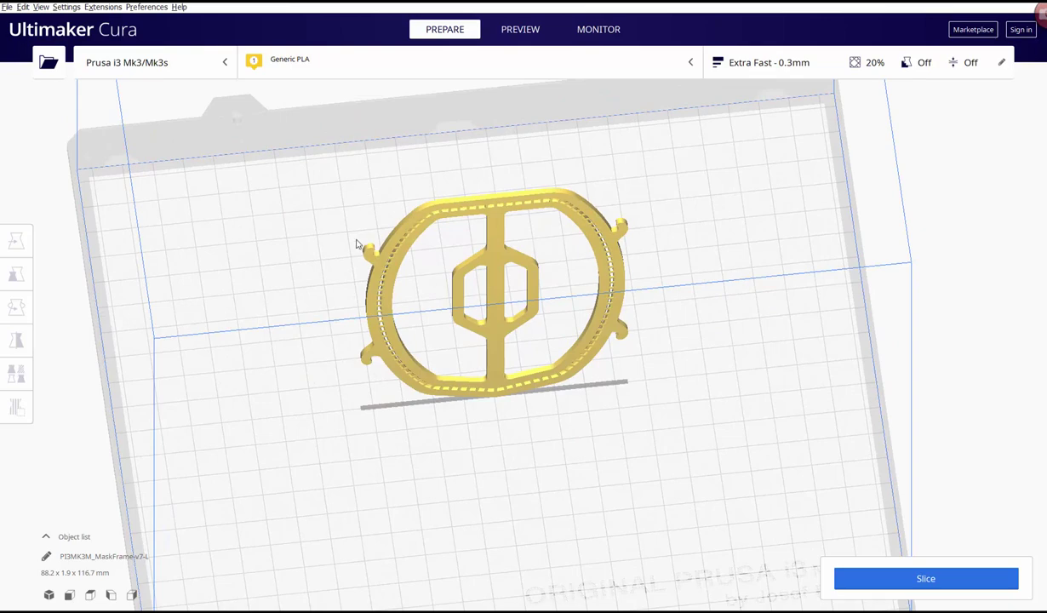
right_drag(356, 245, 342, 266)
scroll(341, 266, down, 6)
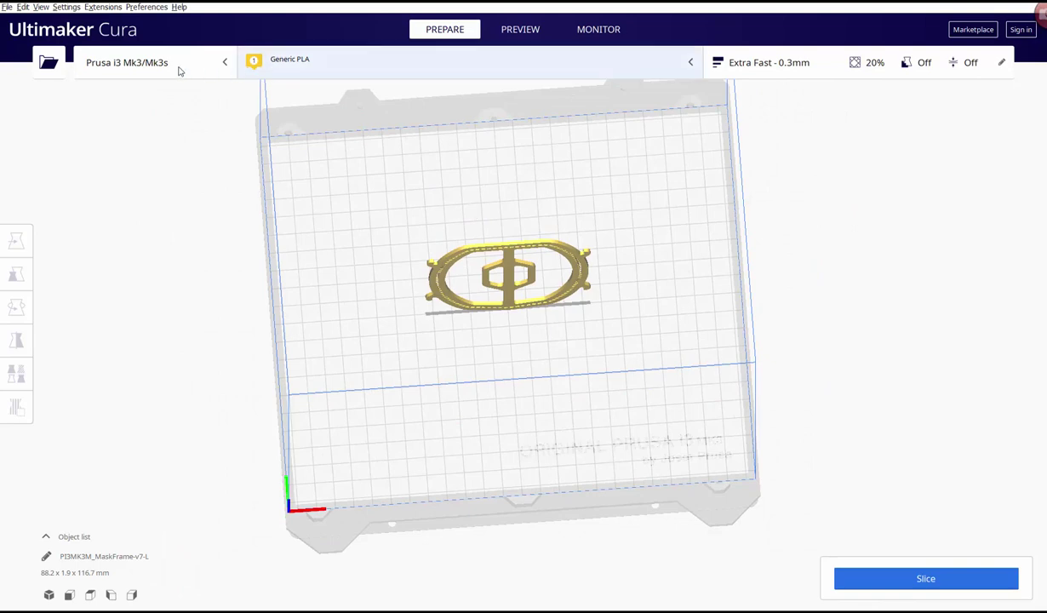
- Check the list of preset printers and keep the Prusa i3 Mk3/Mk3s selected
click(223, 63)
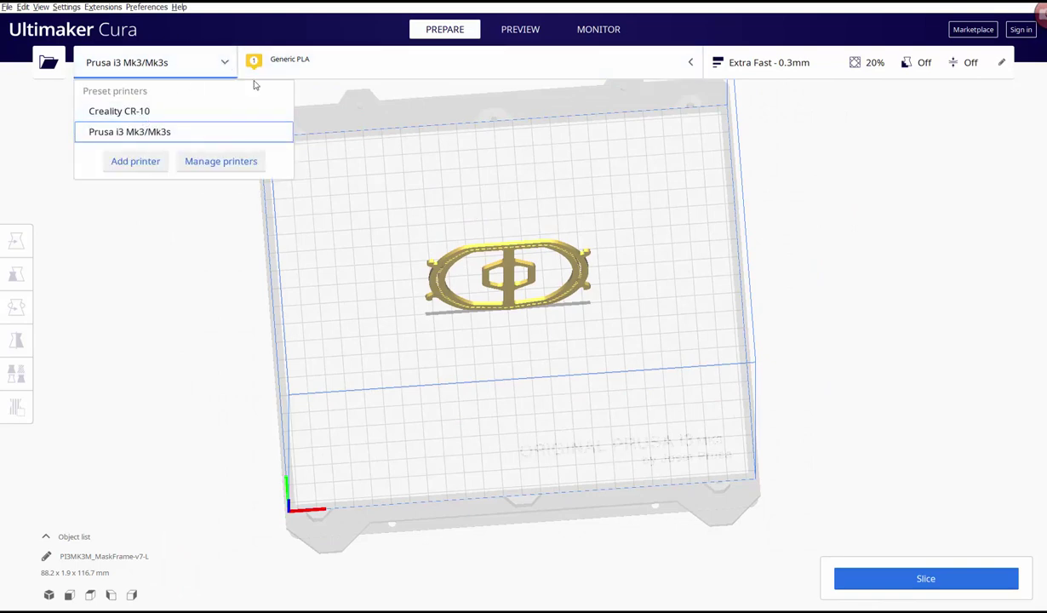
click(228, 68)
right_drag(509, 360, 477, 300)
scroll(499, 265, up, 3)
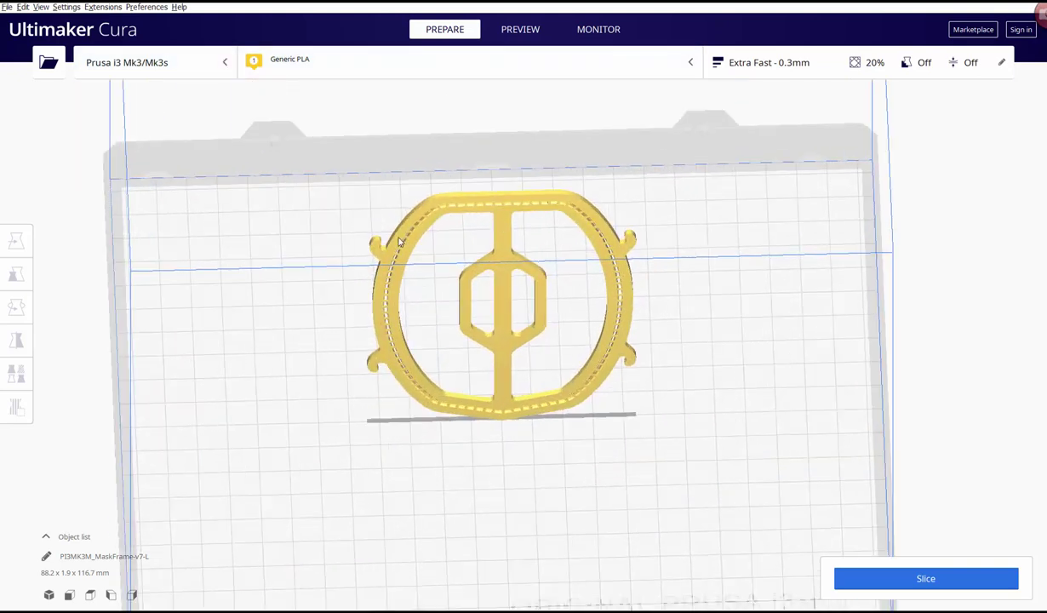
- Examine the upright mask frame from the side and from below, checking its upper part for overhangs
scroll(426, 255, down, 3)
right_drag(532, 402, 283, 388)
scroll(626, 386, up, 3)
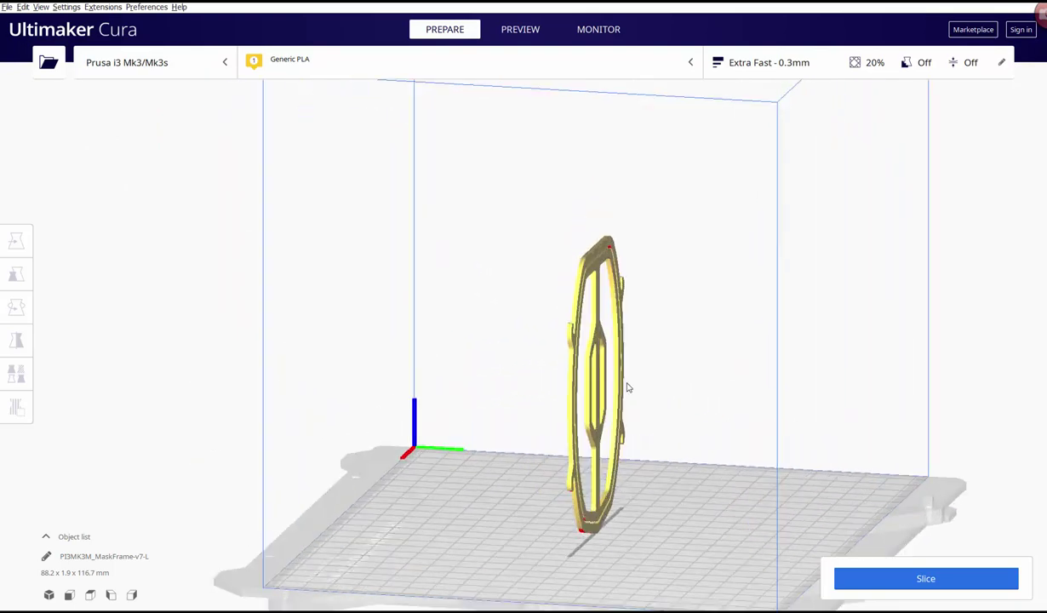
scroll(596, 349, up, 2)
scroll(596, 349, down, 1)
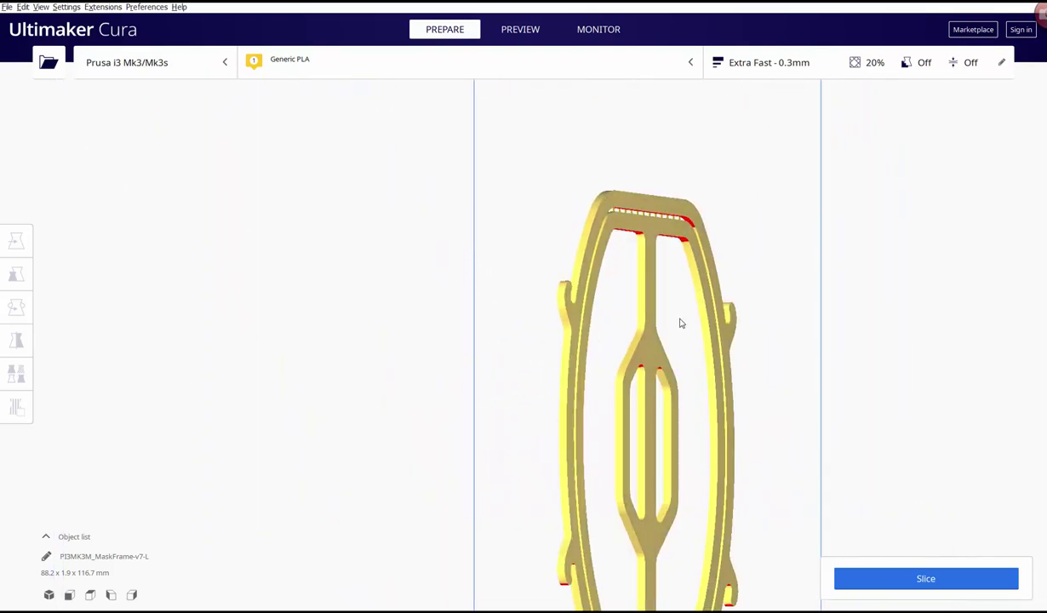
scroll(643, 286, down, 2)
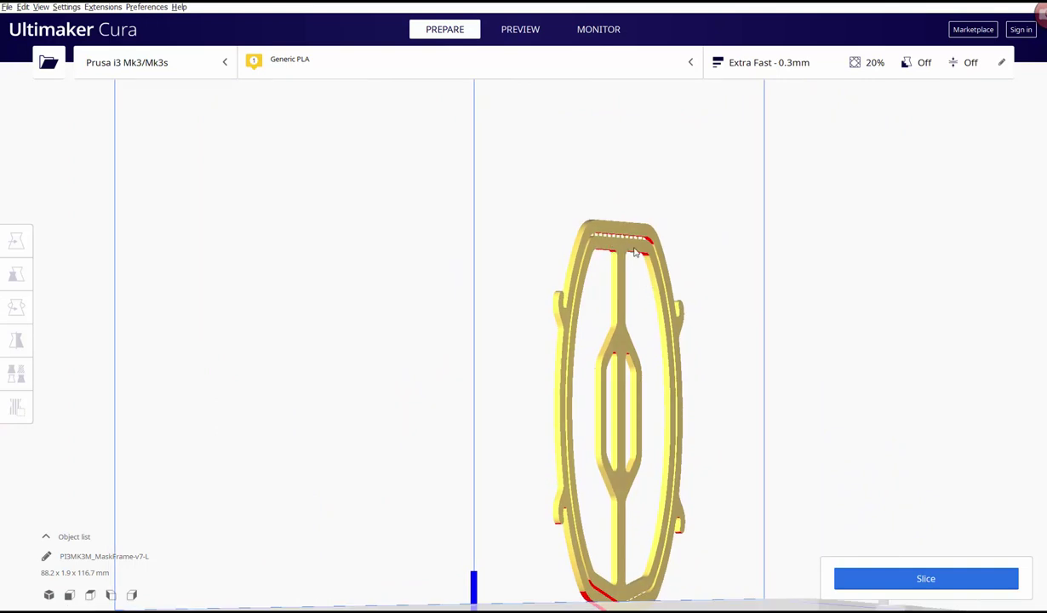
right_drag(647, 291, 676, 271)
right_drag(543, 318, 630, 271)
scroll(640, 261, up, 4)
scroll(640, 261, up, 3)
scroll(549, 299, down, 3)
scroll(519, 285, down, 4)
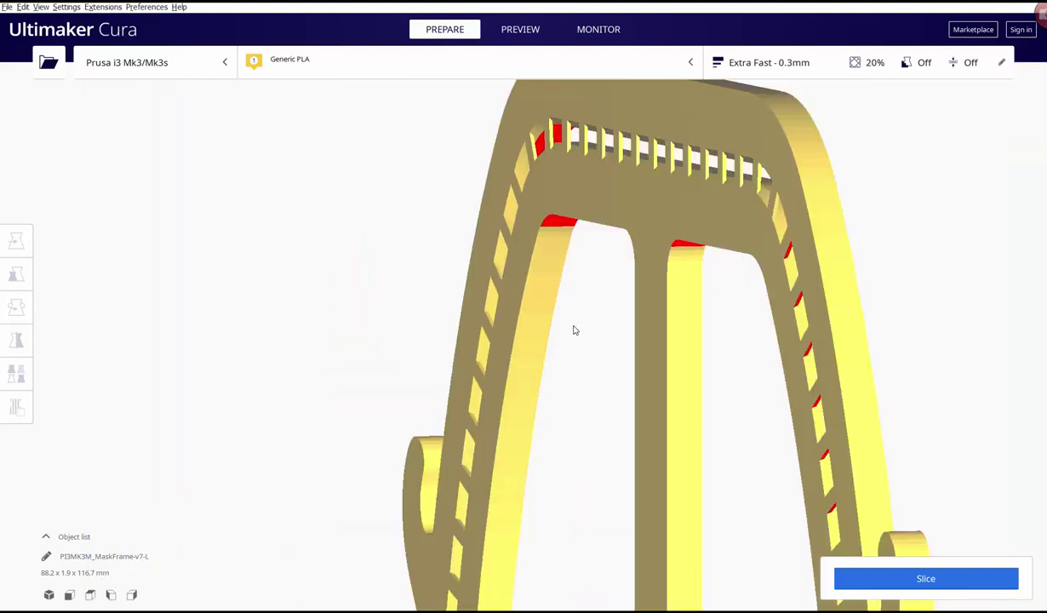
right_drag(572, 329, 546, 312)
scroll(733, 226, down, 5)
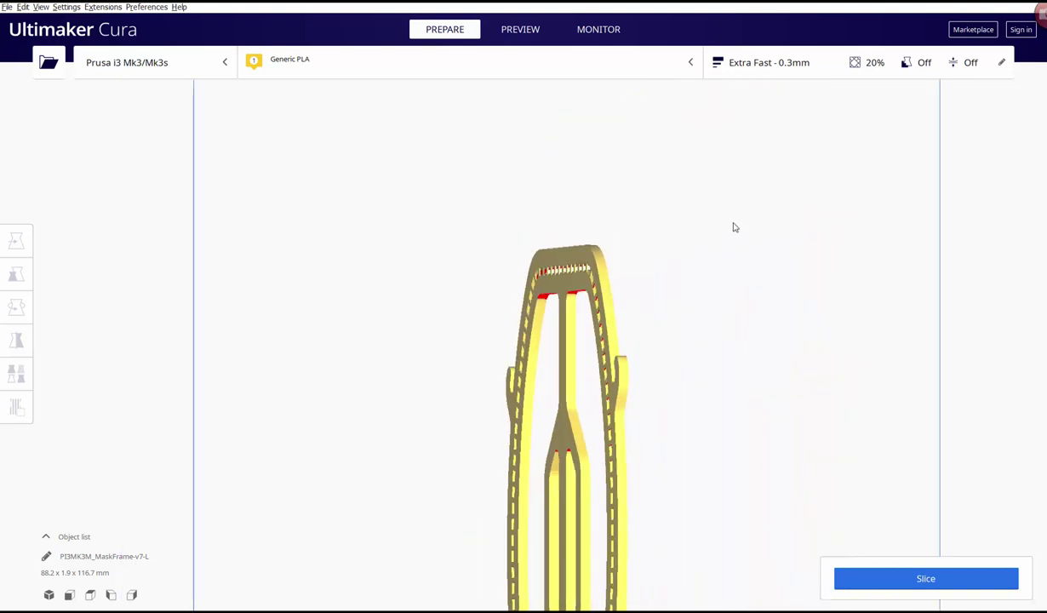
- Inspect the row of slots and the crossbar at the upper end of the mask frame
scroll(734, 227, up, 3)
key(Left)
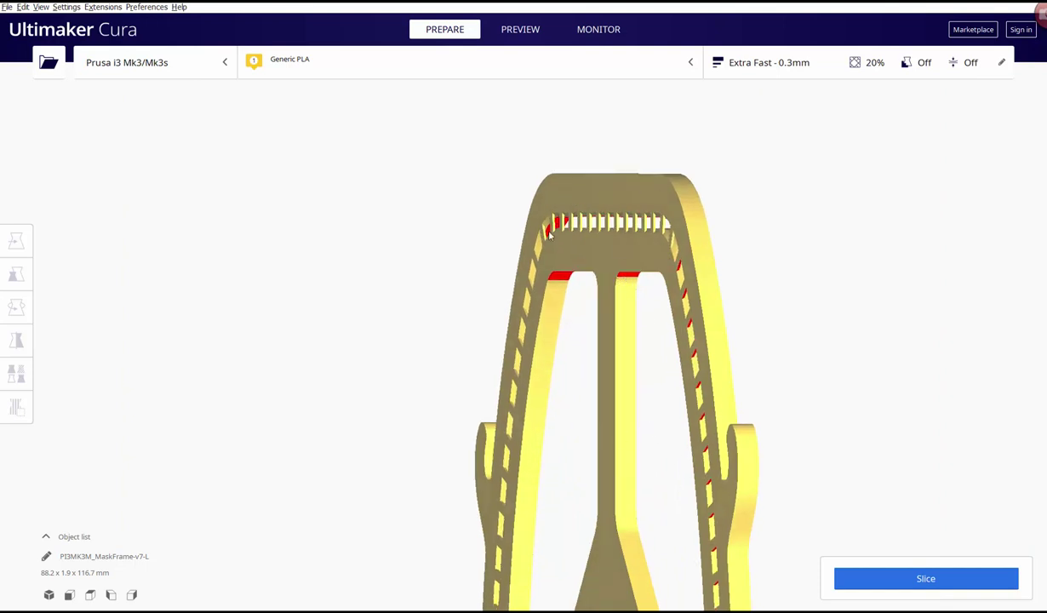
right_drag(711, 299, 598, 295)
right_drag(474, 289, 582, 279)
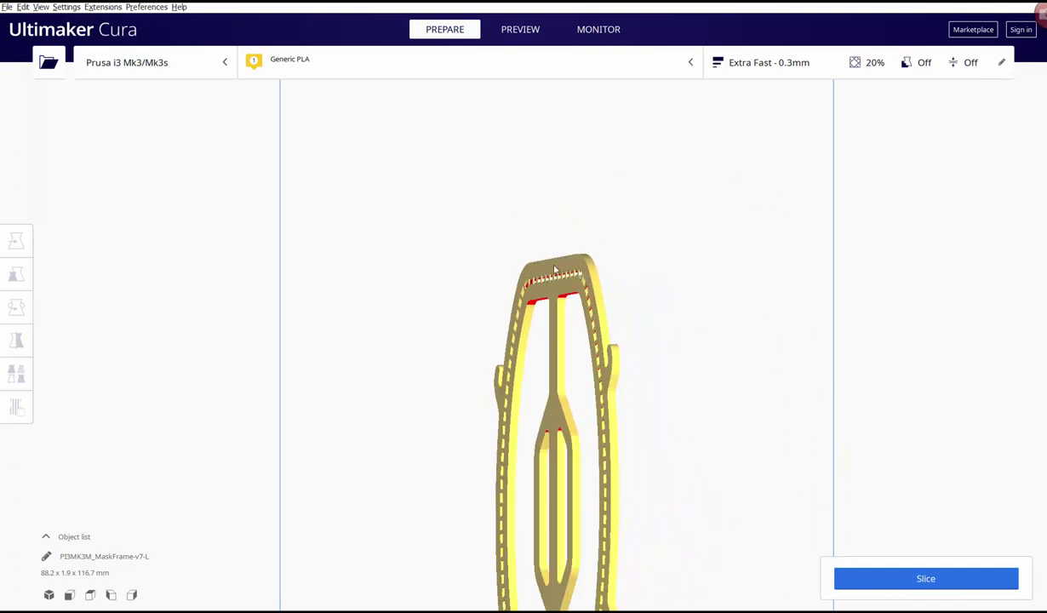
scroll(577, 255, up, 2)
scroll(576, 209, up, 5)
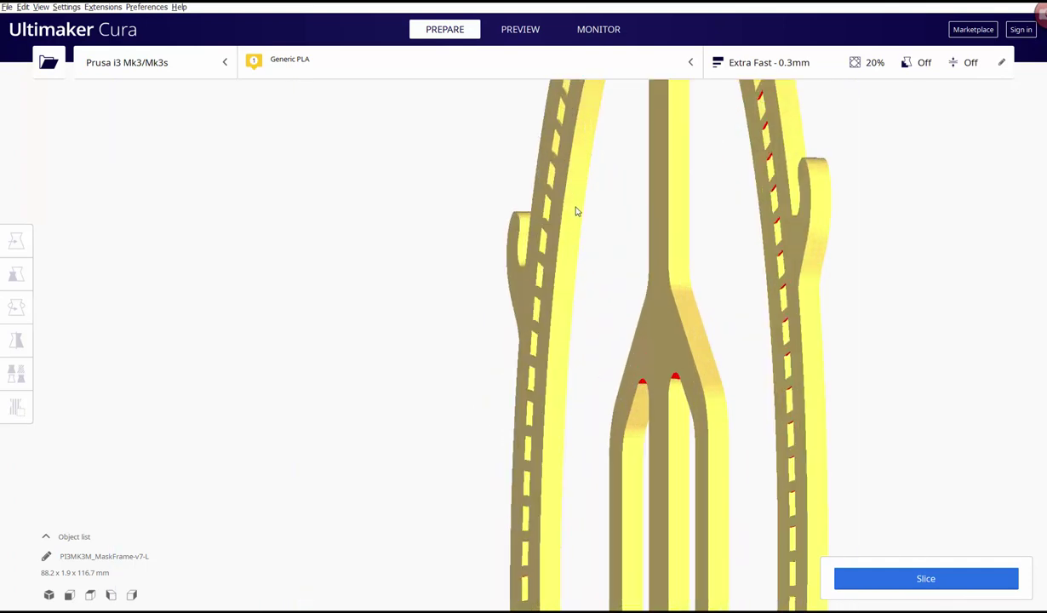
scroll(575, 213, down, 5)
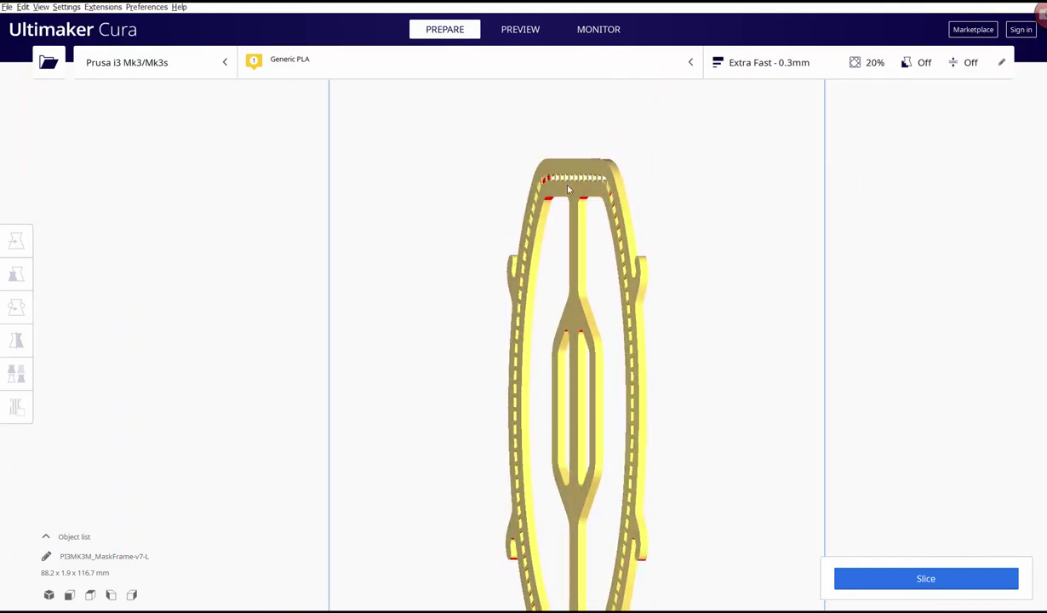
- Examine the perforations along the frame's sides and around its upper corner at close range
right_drag(615, 326, 684, 344)
scroll(653, 348, up, 3)
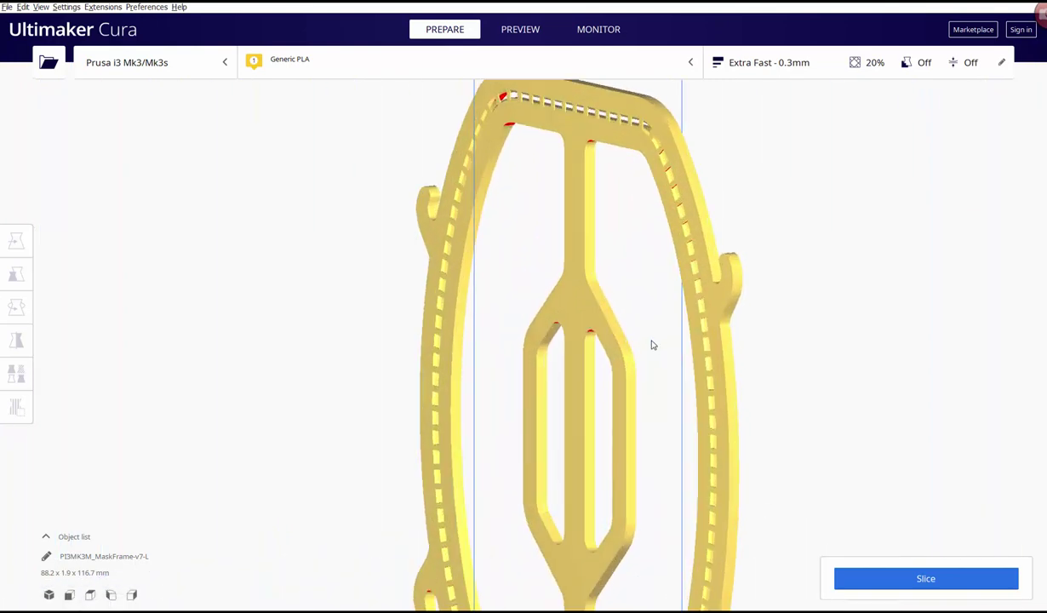
scroll(653, 343, up, 5)
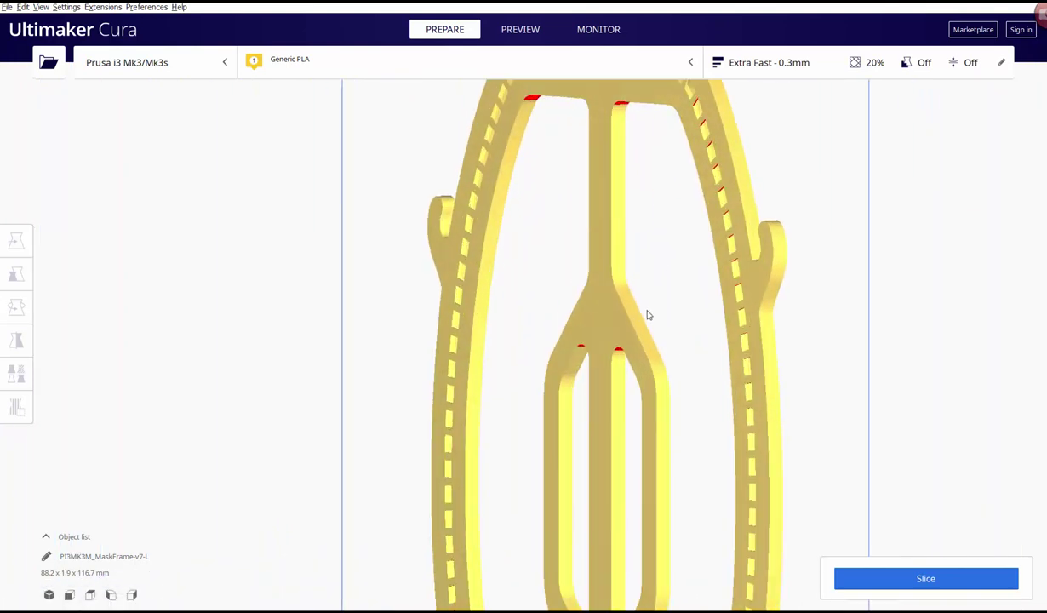
scroll(647, 315, up, 2)
scroll(600, 311, down, 3)
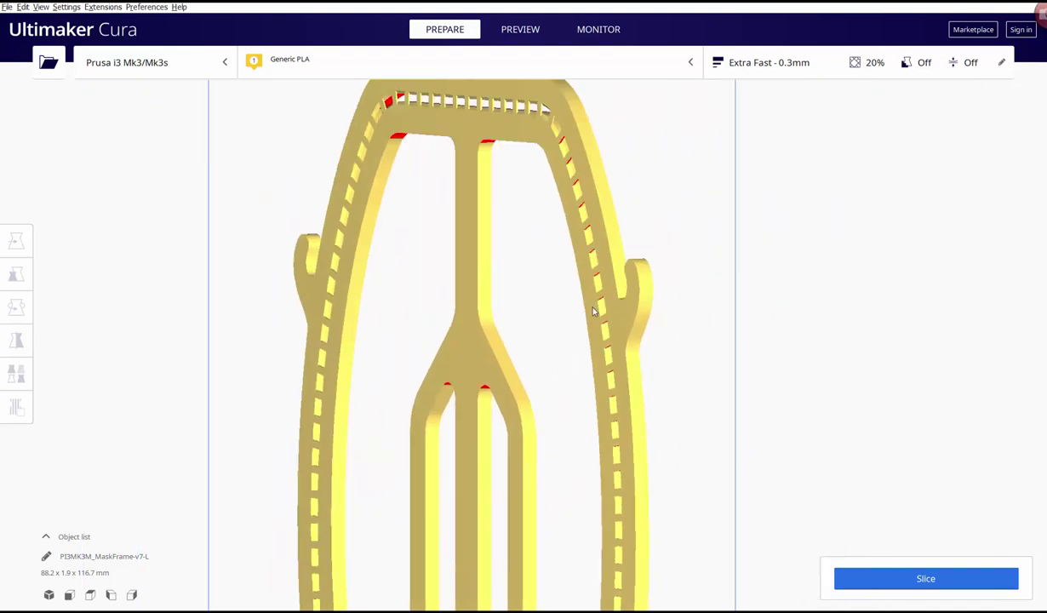
scroll(594, 309, up, 6)
scroll(594, 310, down, 4)
scroll(584, 304, up, 5)
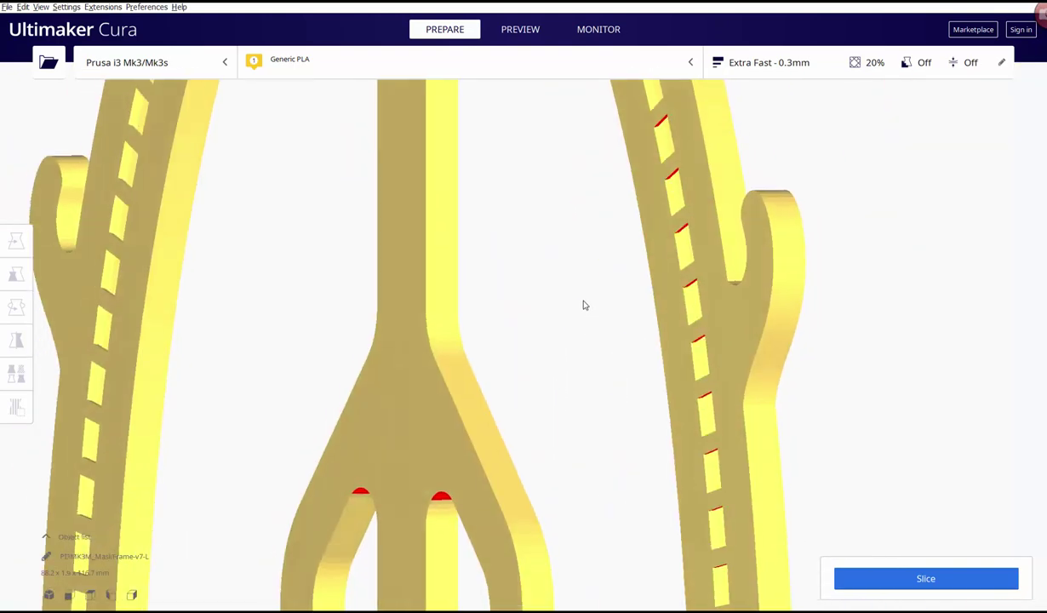
scroll(582, 358, down, 3)
scroll(577, 366, up, 5)
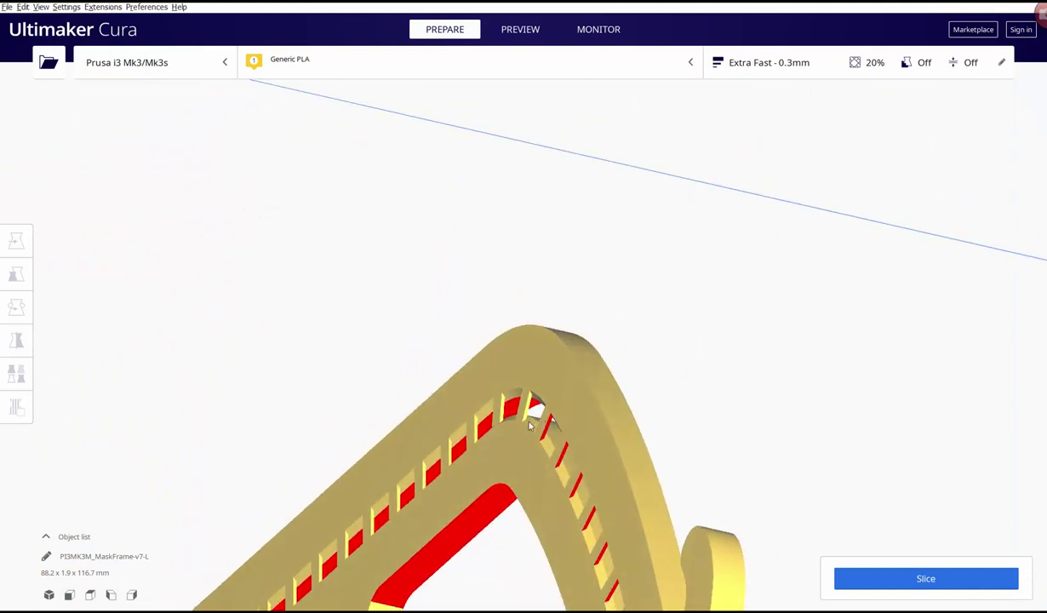
right_drag(528, 426, 514, 401)
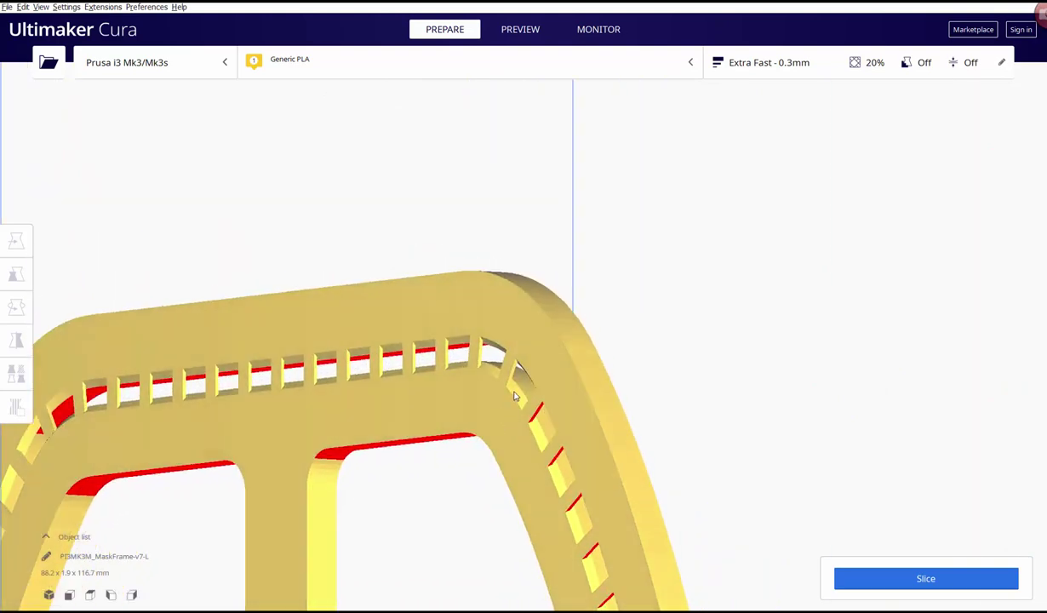
scroll(516, 393, up, 3)
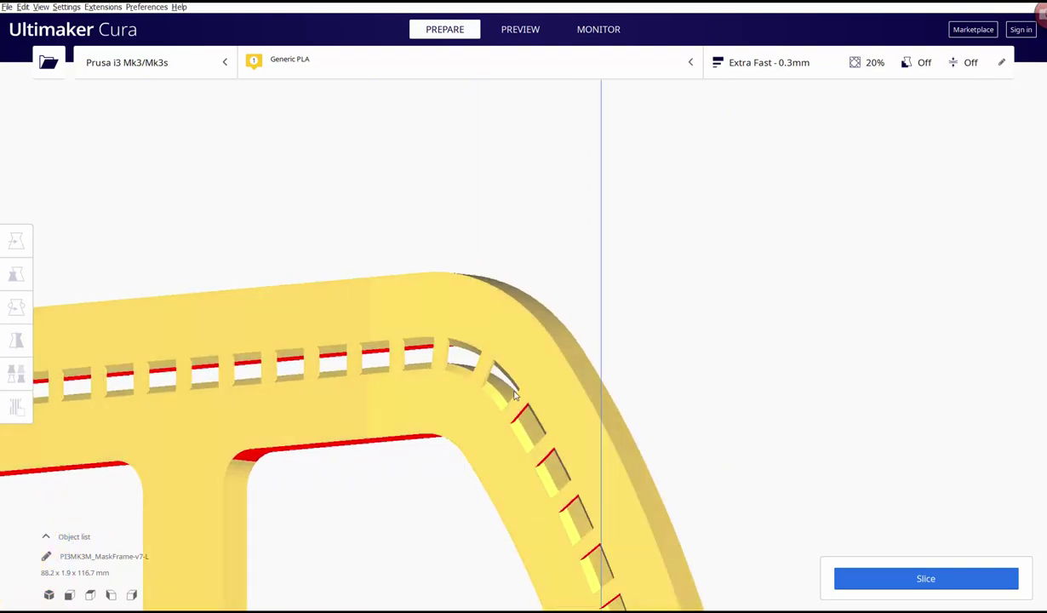
scroll(494, 401, up, 2)
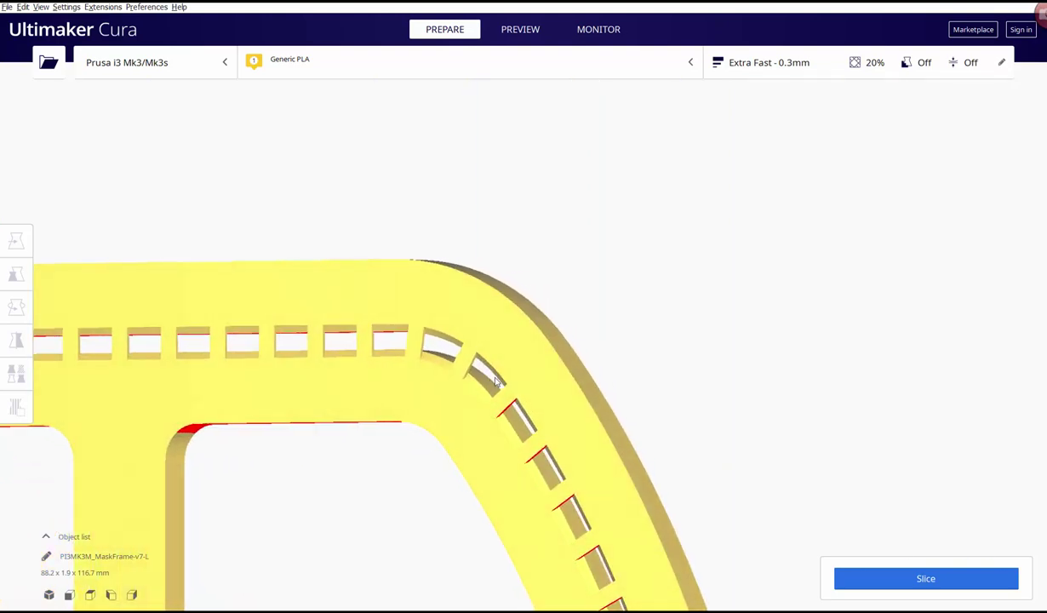
- Examine the whole upright mask frame, including its hooks, center bar and lower edge, for overhang areas
scroll(535, 479, down, 6)
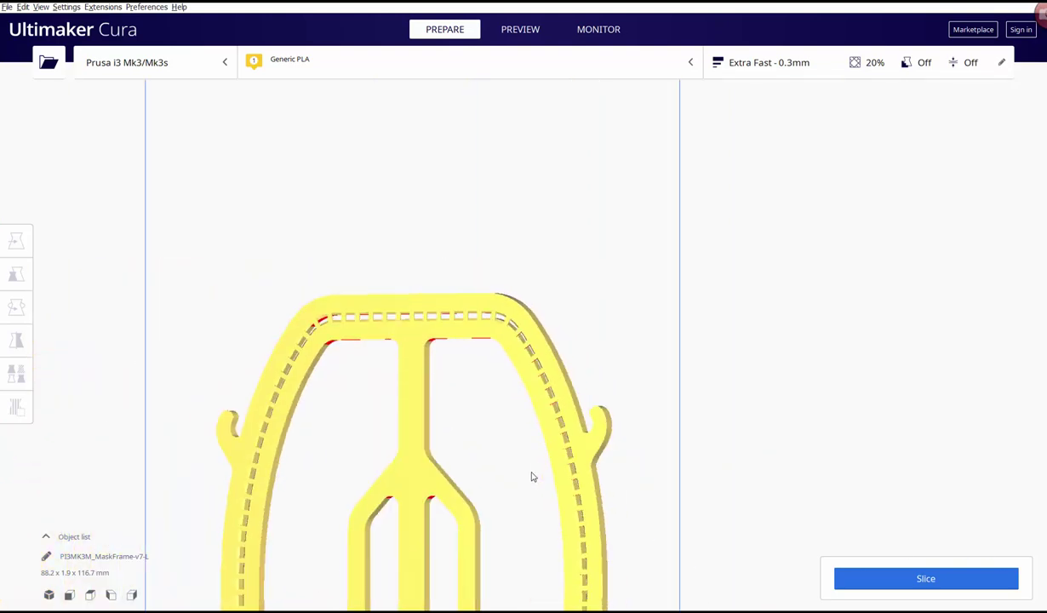
right_drag(467, 454, 537, 441)
scroll(536, 439, down, 3)
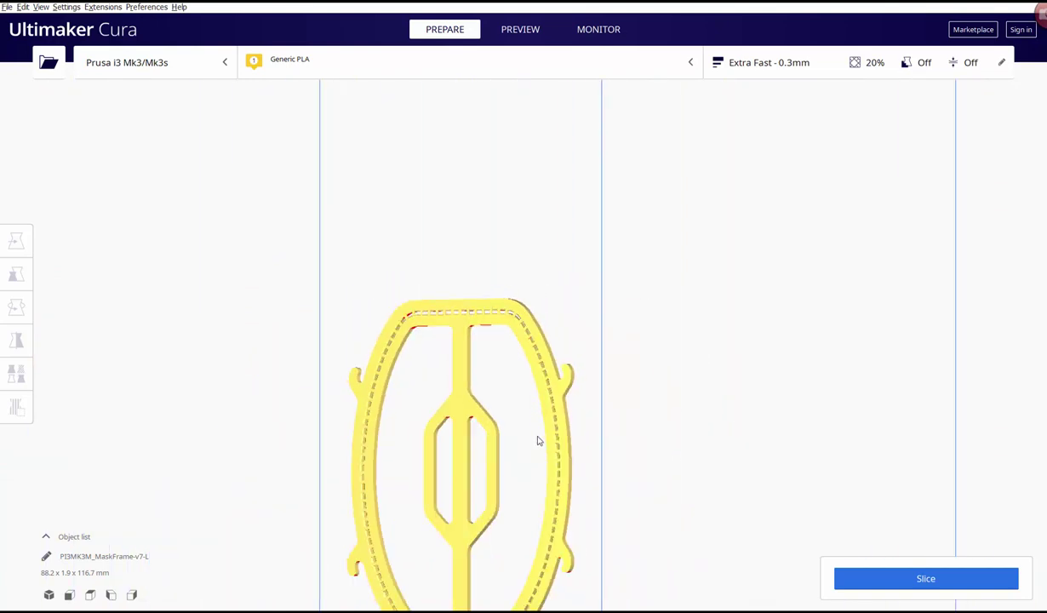
scroll(536, 437, up, 5)
scroll(645, 286, down, 5)
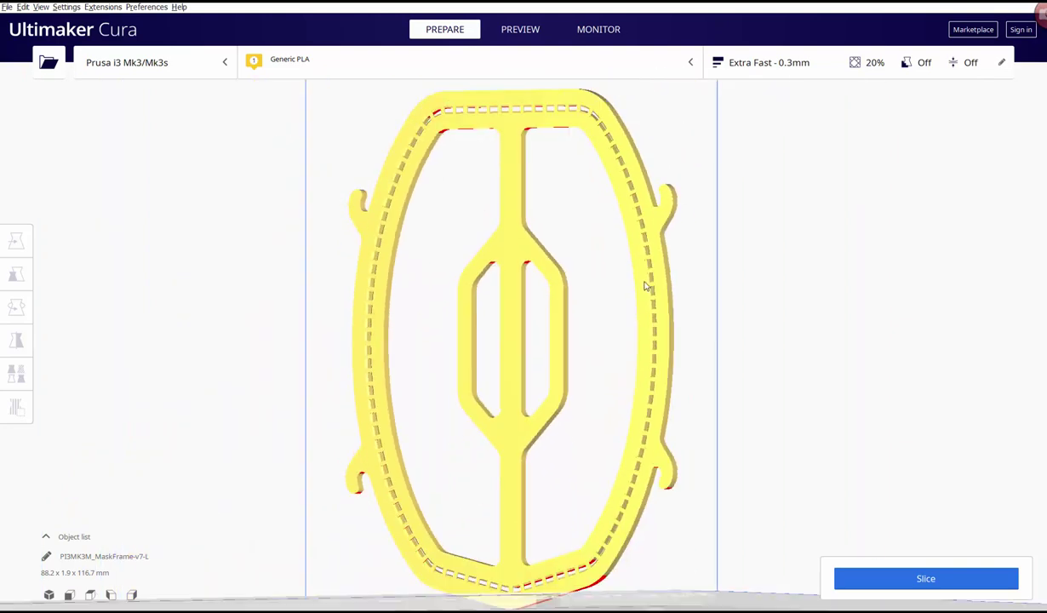
scroll(622, 220, down, 2)
scroll(609, 217, down, 2)
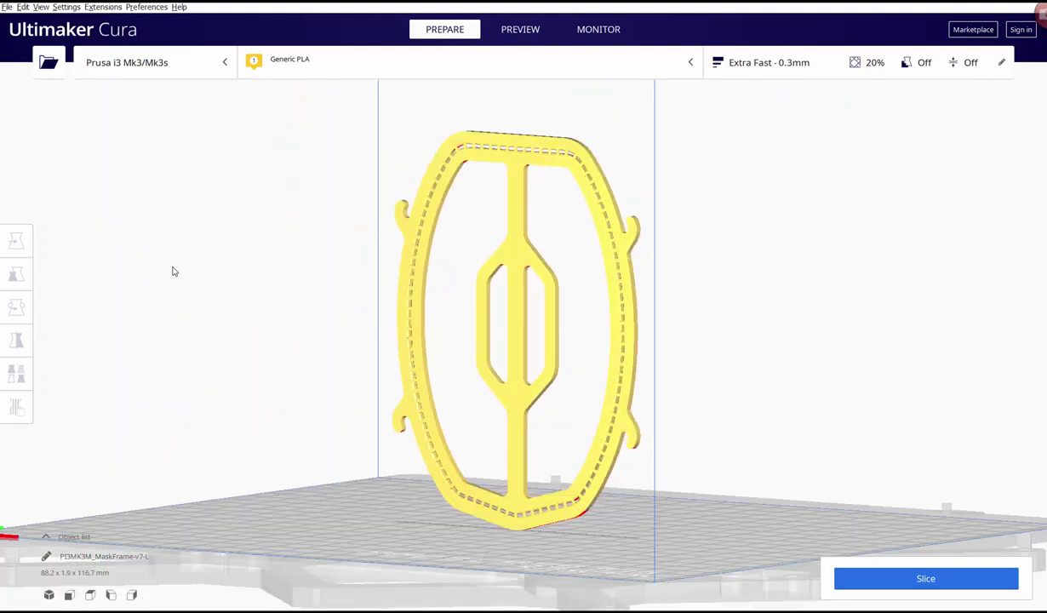
- Lay the mask frame flat by aligning its broad face to the build plate
click(512, 243)
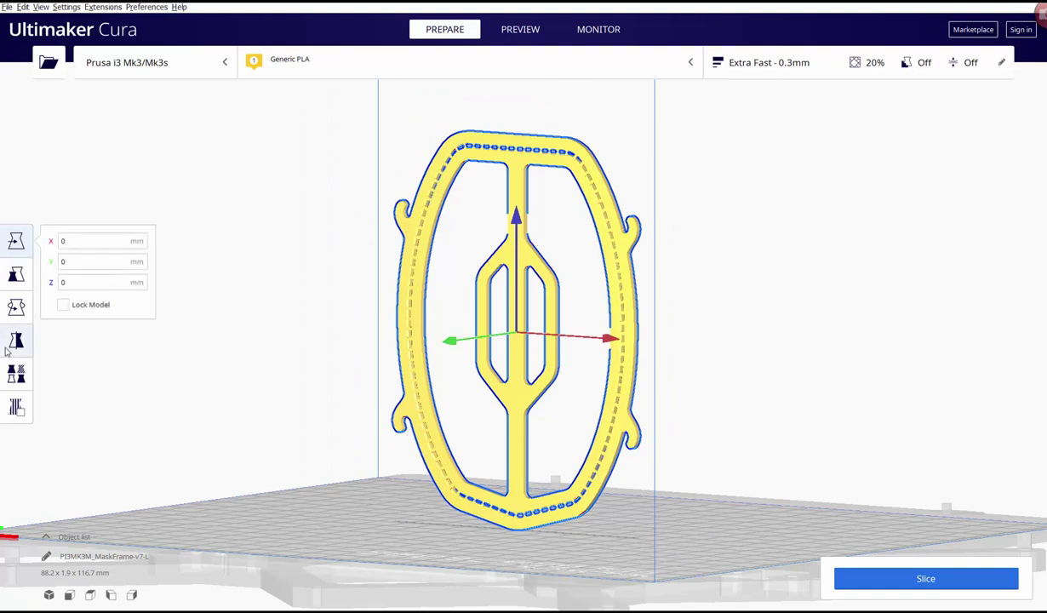
click(16, 308)
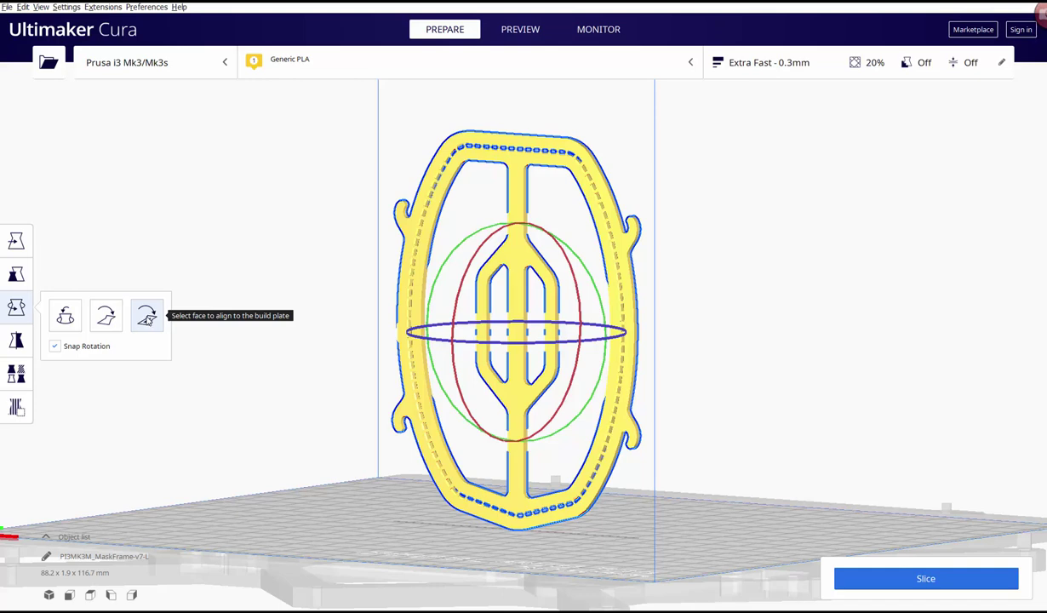
click(147, 318)
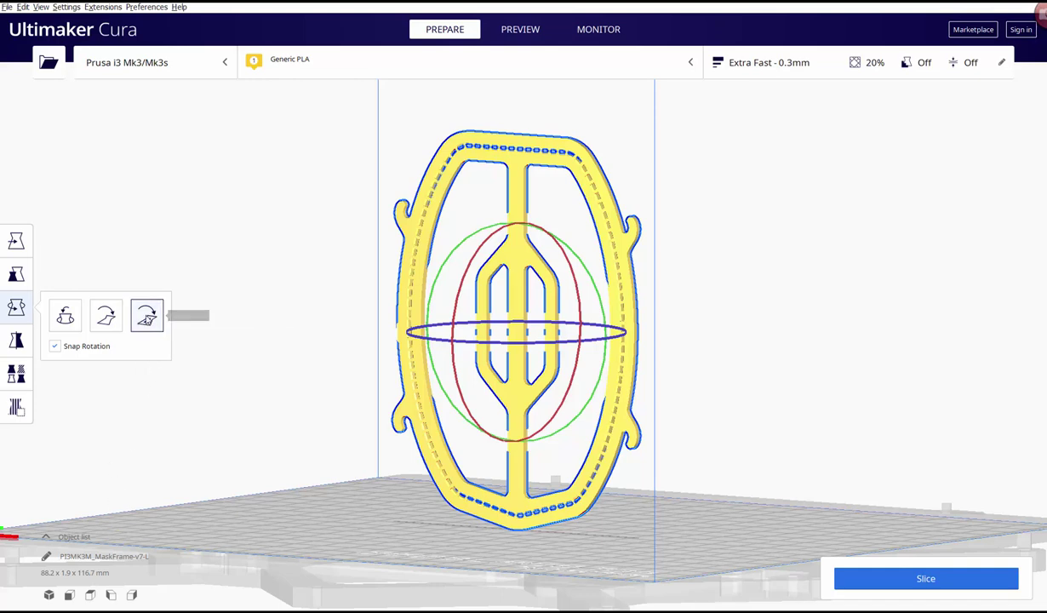
click(514, 192)
click(515, 193)
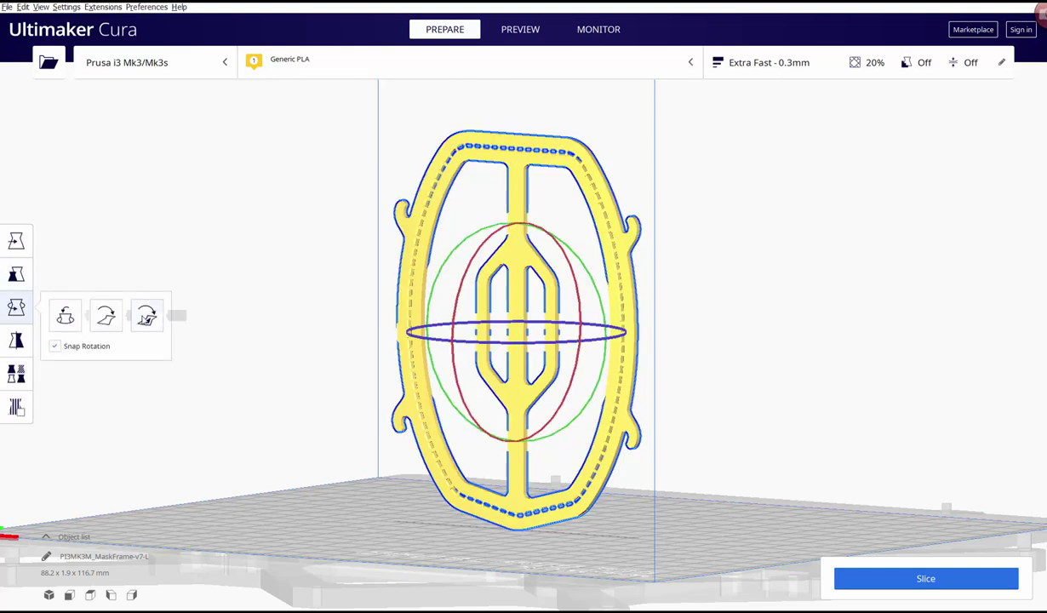
click(158, 329)
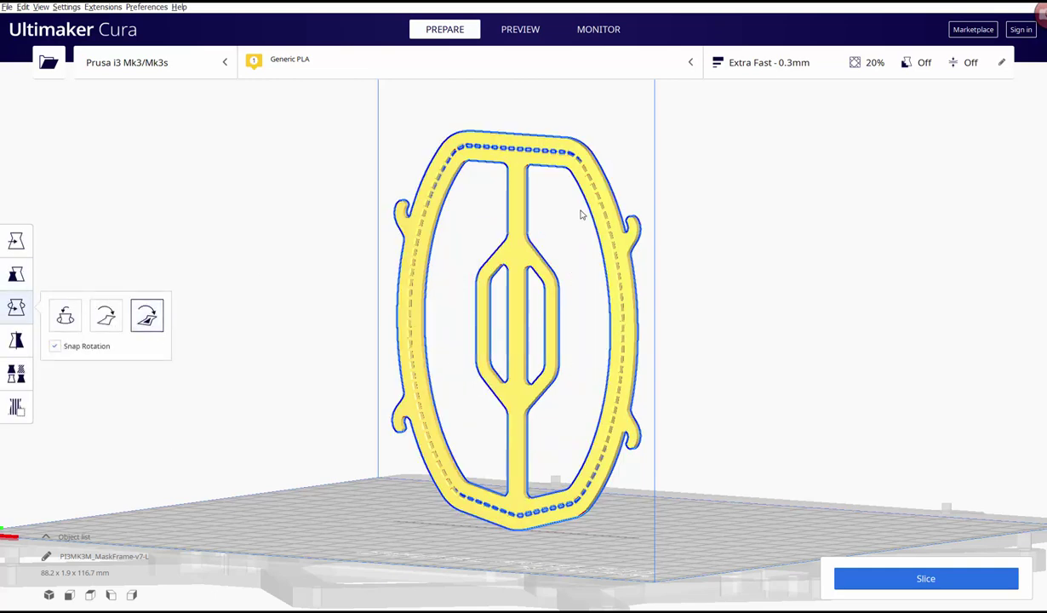
click(499, 243)
right_drag(460, 367, 462, 374)
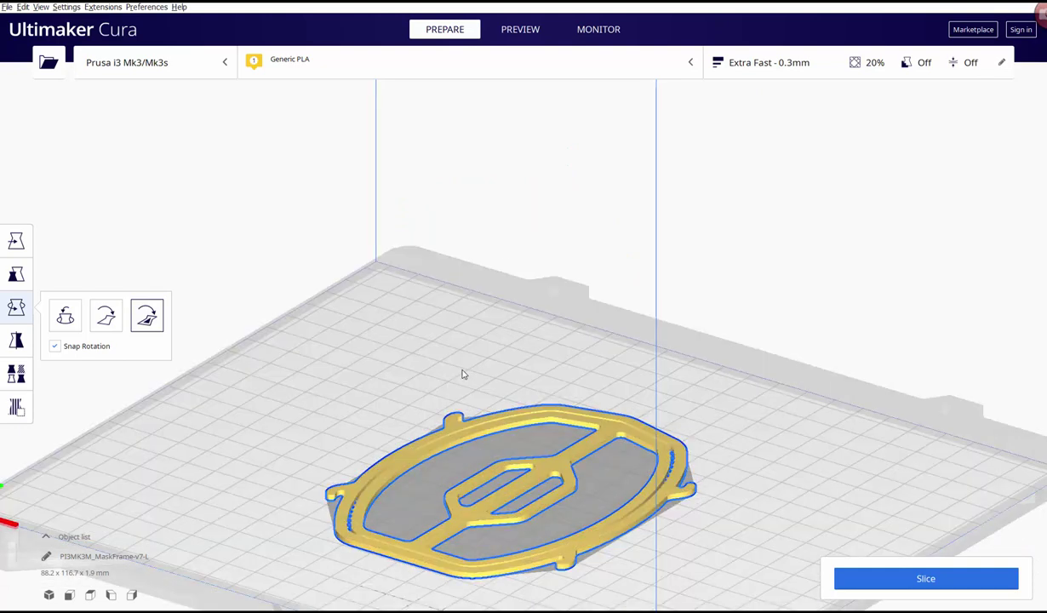
right_drag(274, 355, 213, 308)
right_drag(181, 352, 311, 395)
click(223, 324)
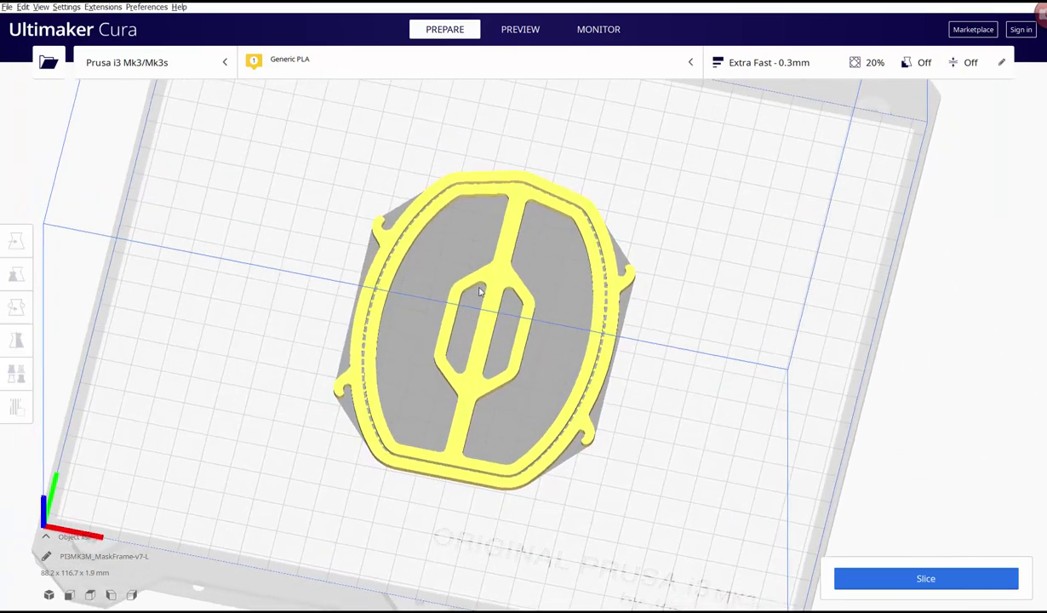
- Rotate the flat mask frame 90° about the vertical axis so its long side runs along the plate's X direction
click(434, 232)
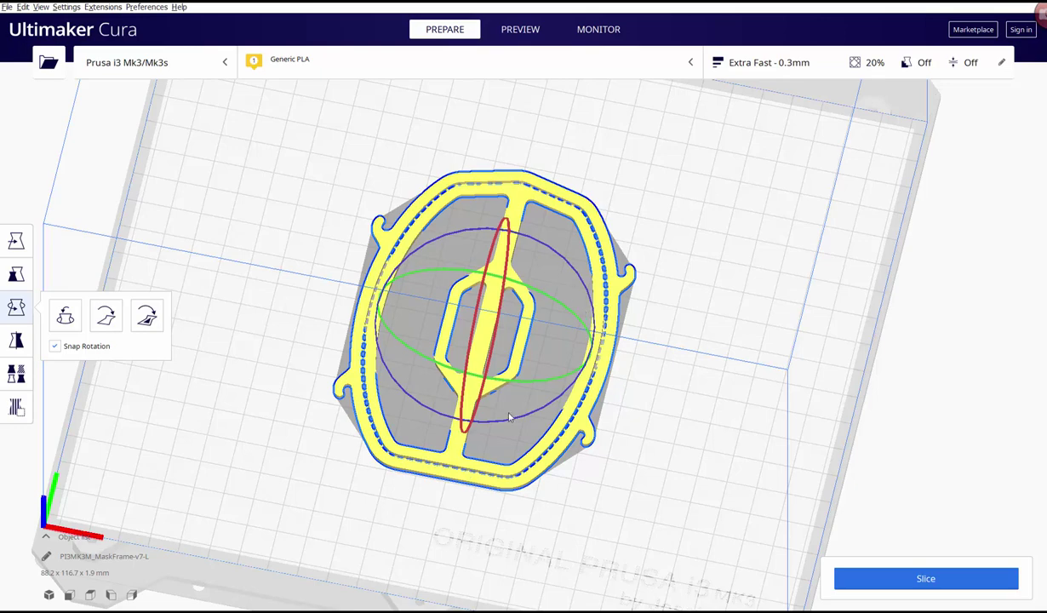
right_drag(512, 414, 522, 376)
right_drag(466, 303, 554, 239)
drag(564, 257, 389, 282)
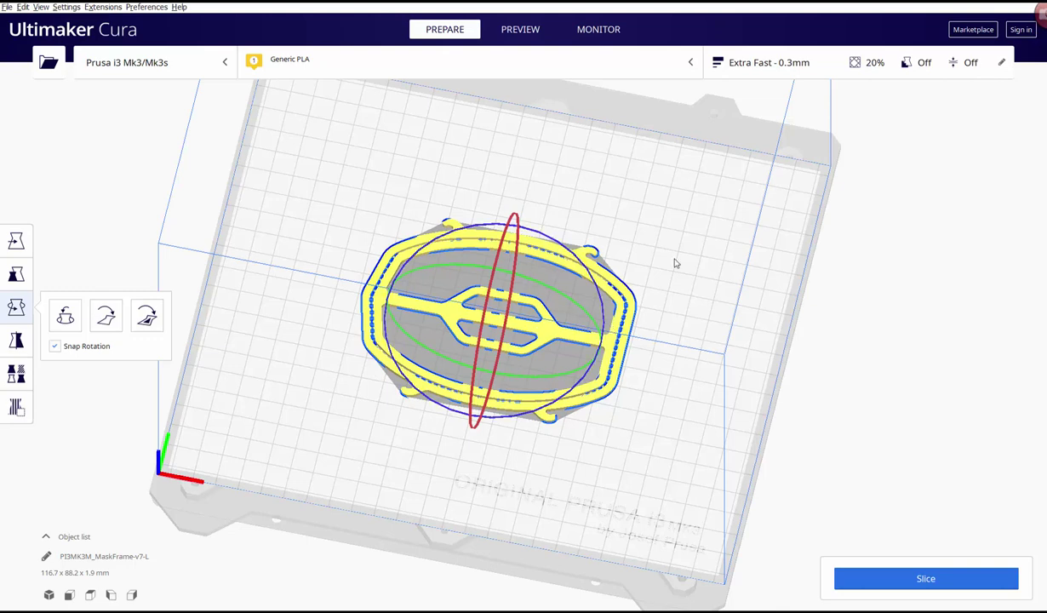
- Multiply the mask frame with 3 copies
right_click(621, 286)
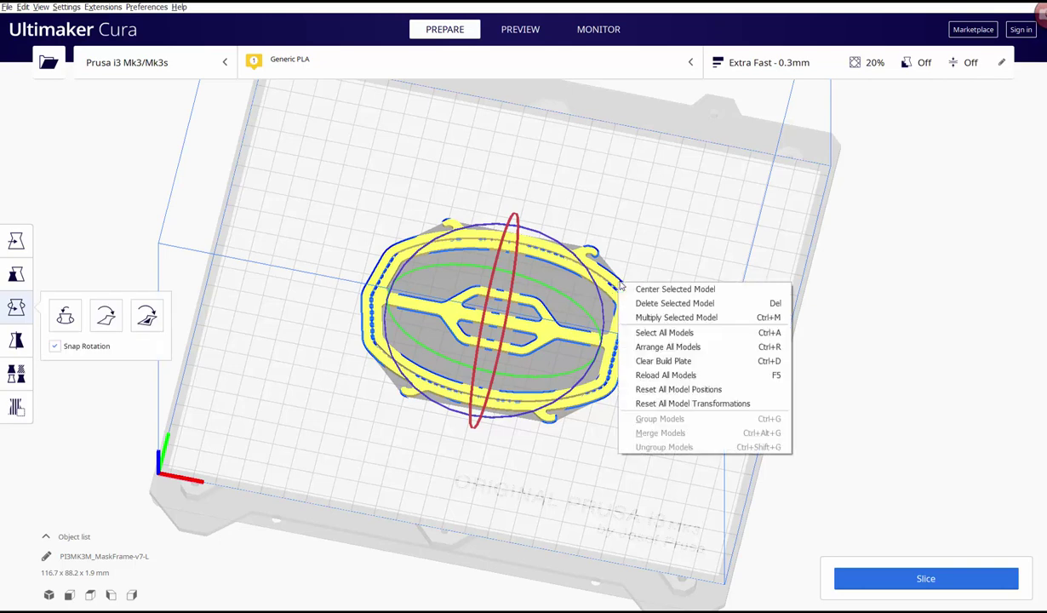
right_click(610, 290)
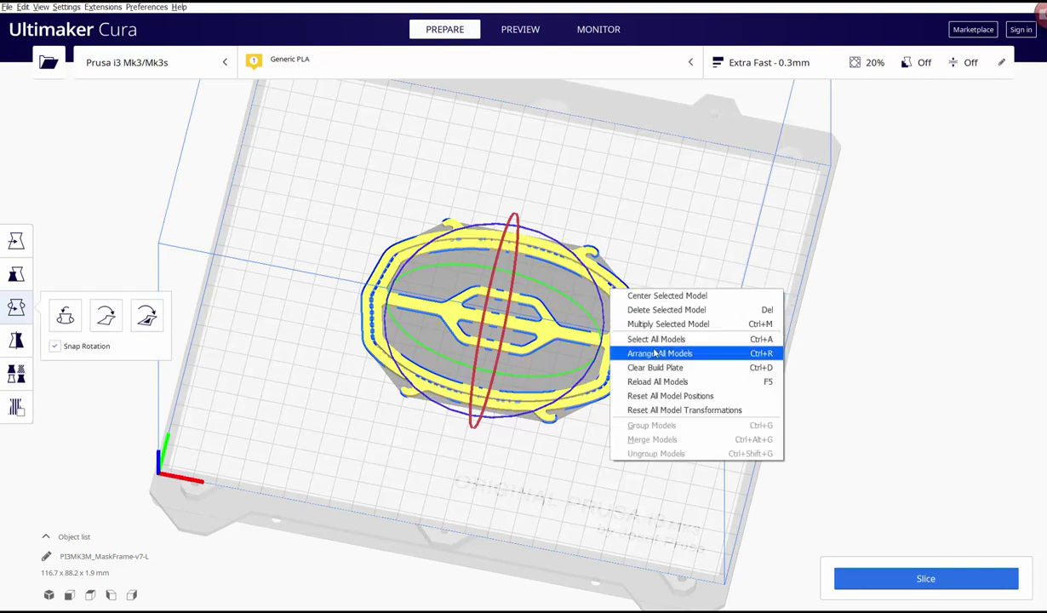
click(657, 327)
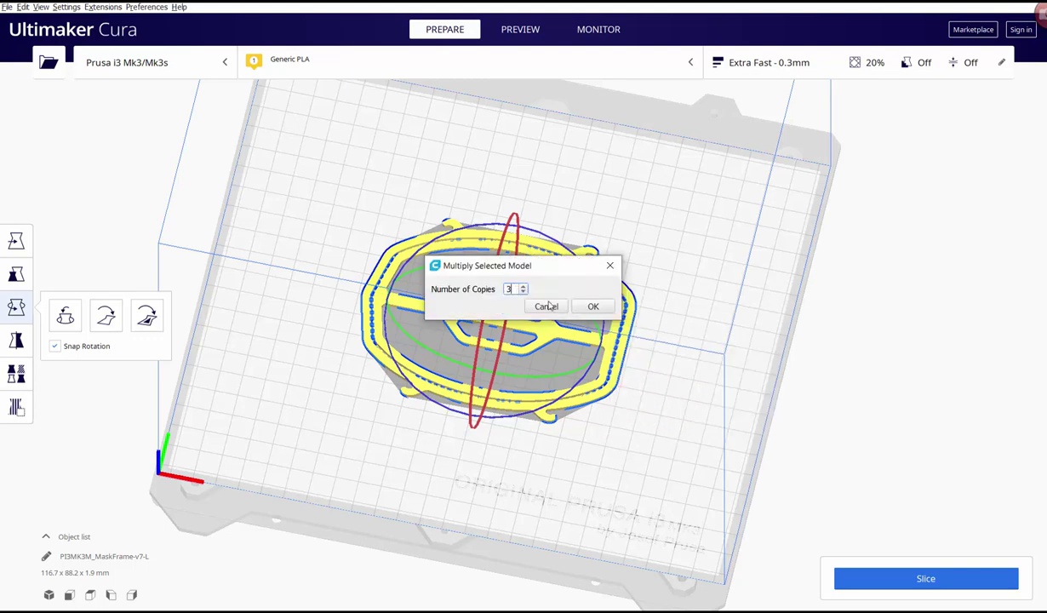
click(593, 307)
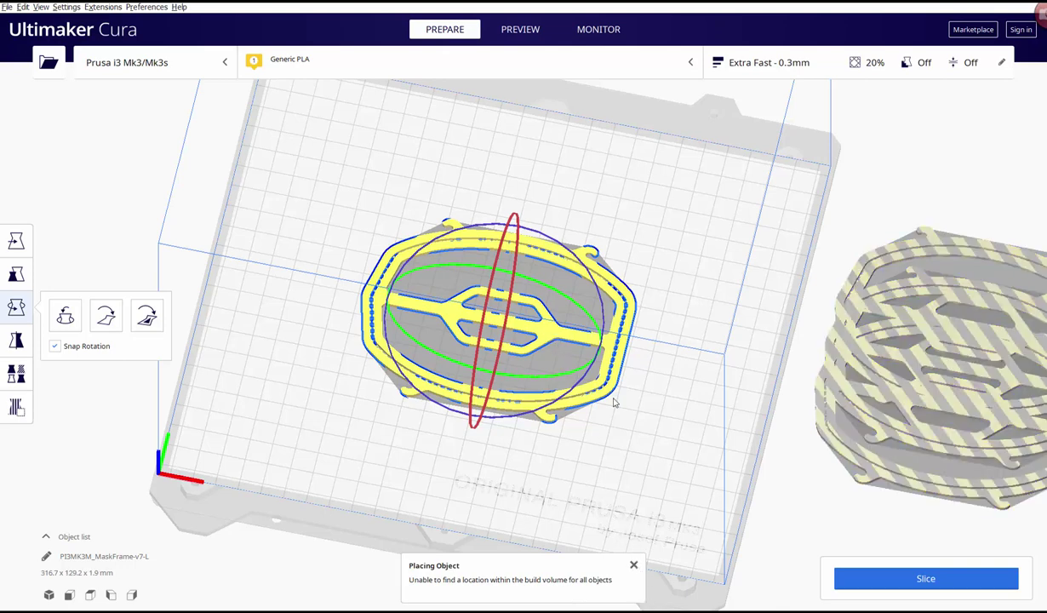
click(71, 249)
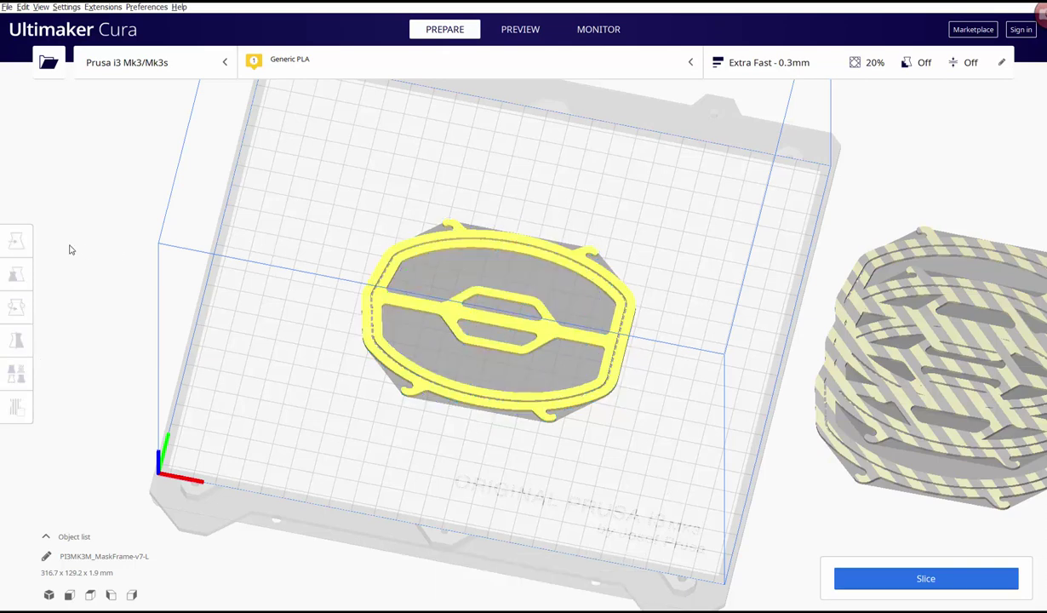
- Move the original mask frame into the build plate's front-right corner, at about X 62 mm, Y 57 mm
click(408, 309)
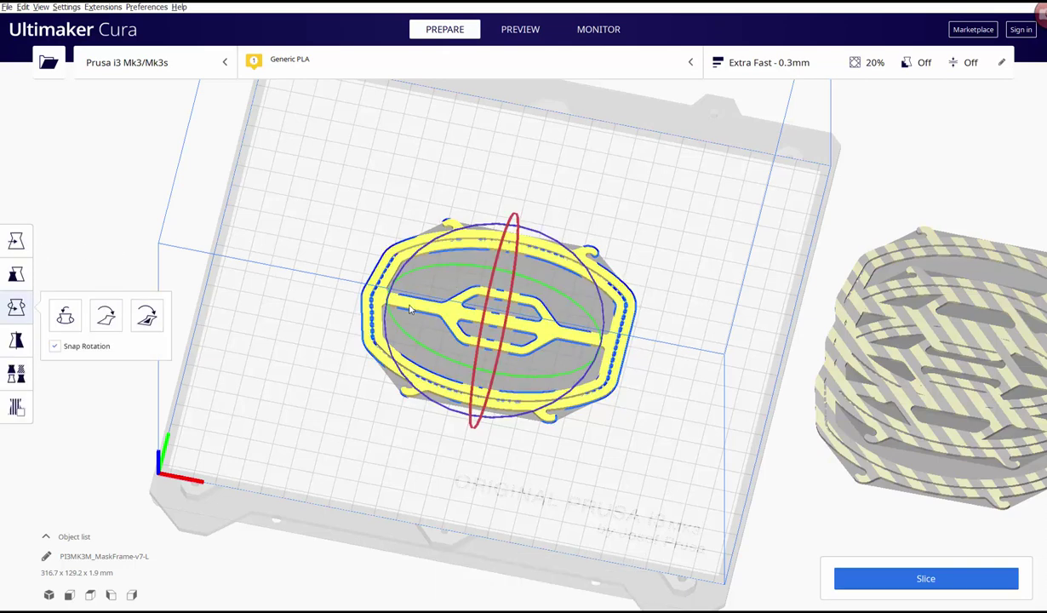
click(23, 243)
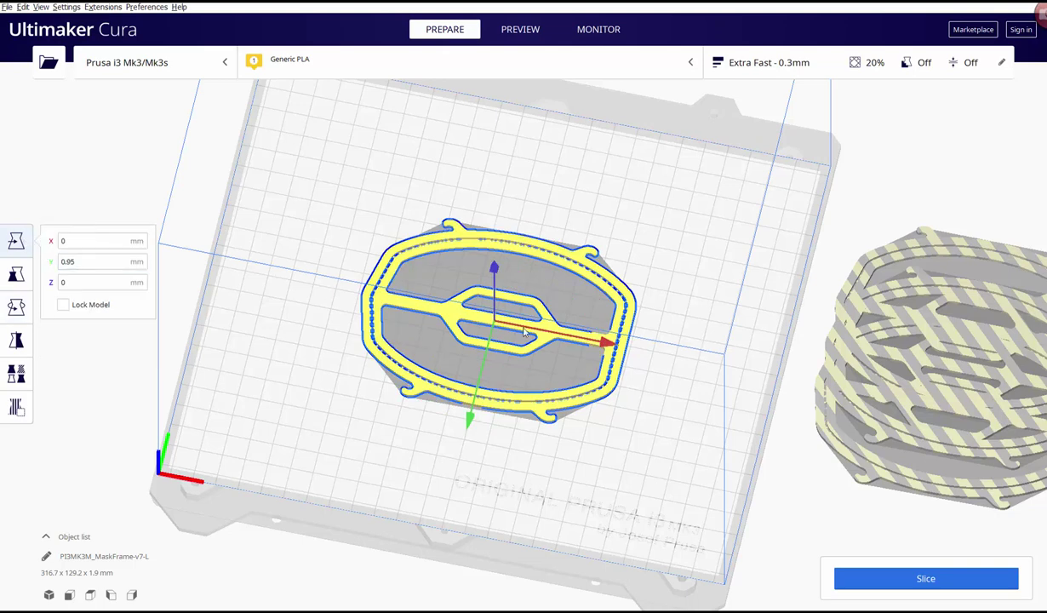
drag(414, 310, 534, 451)
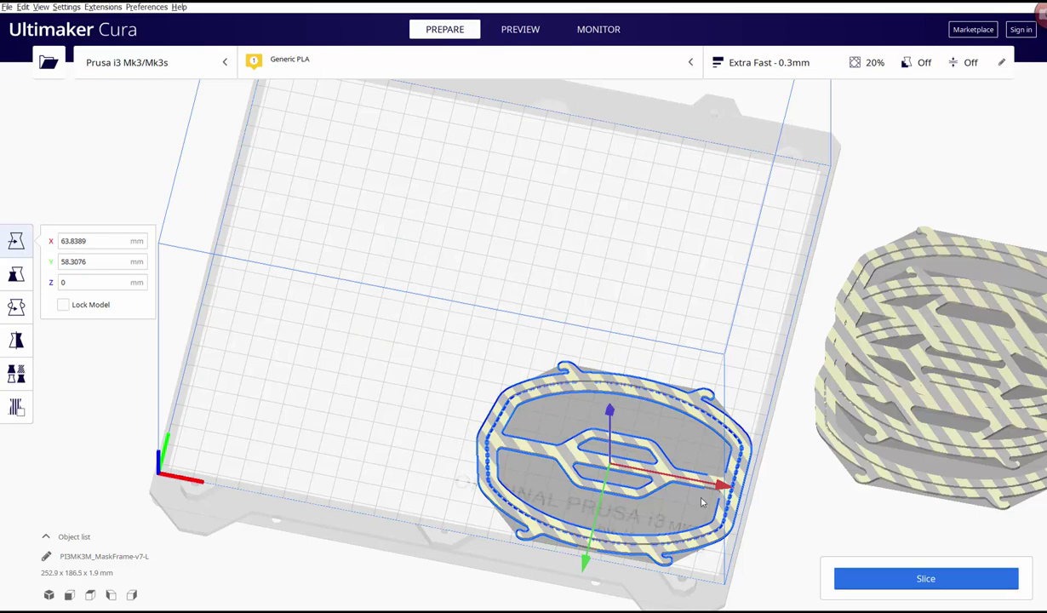
click(785, 531)
right_drag(759, 528, 518, 295)
click(519, 296)
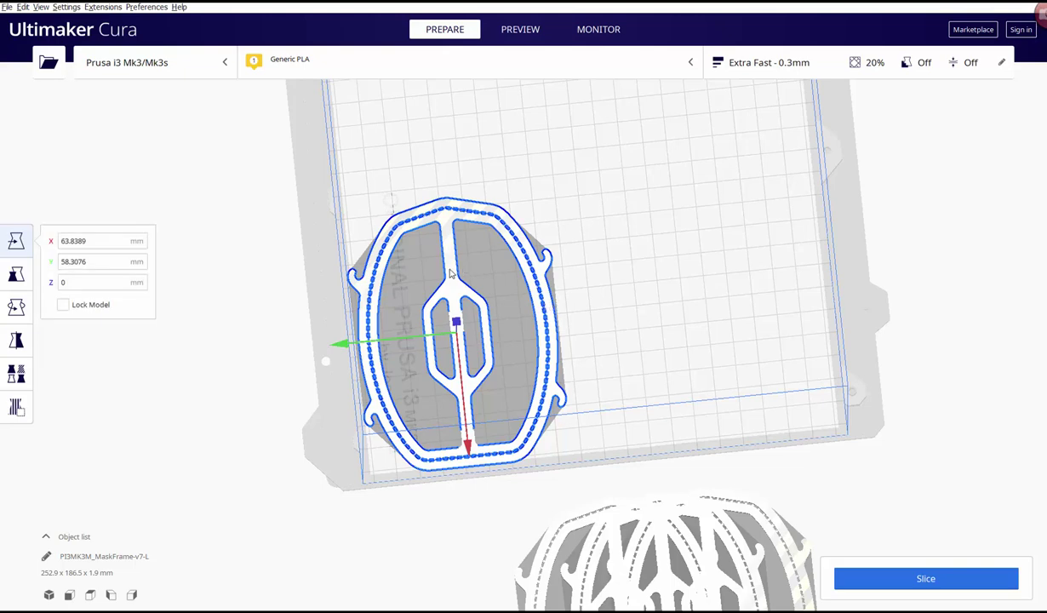
drag(452, 273, 447, 267)
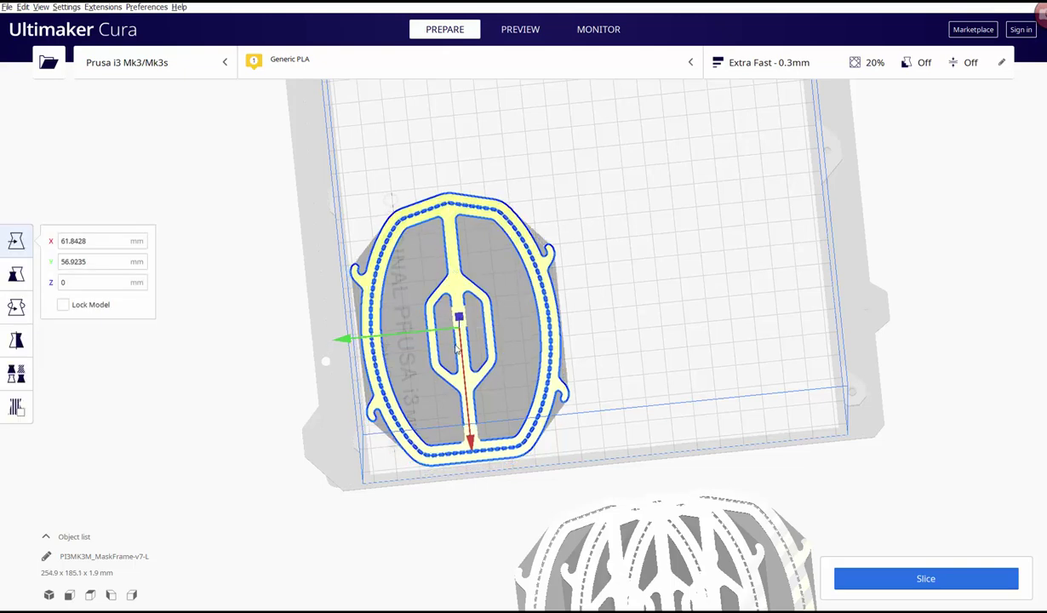
- Move one off-plate copy into the build plate's rear-right corner, behind the original frame
click(740, 468)
click(710, 521)
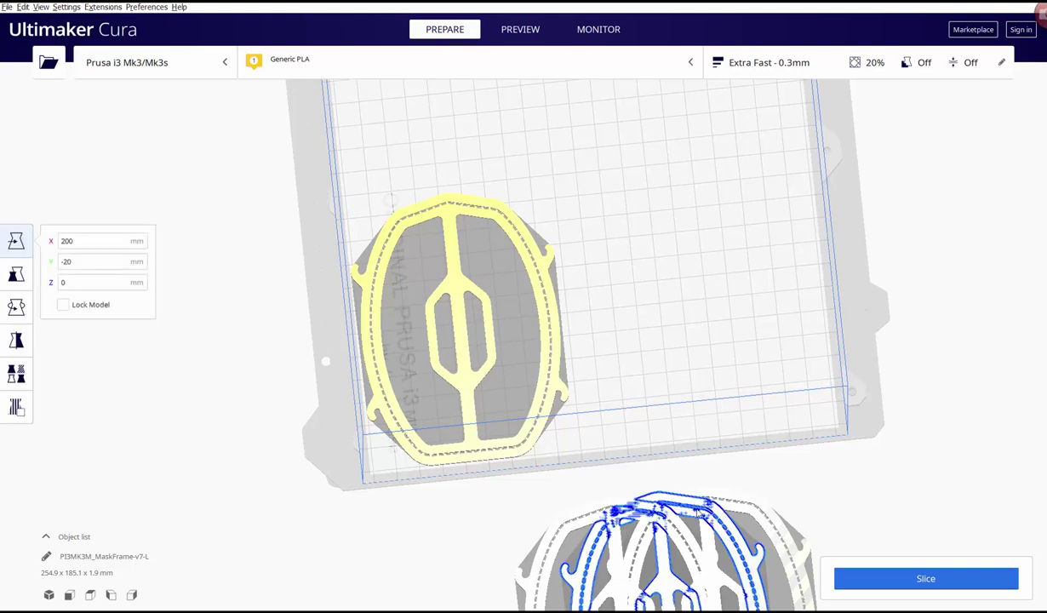
drag(694, 516, 702, 196)
- Move a second copy onto the free left half of the plate, at about X -55 mm, Y 16 mm, and rotate it 180°
click(720, 508)
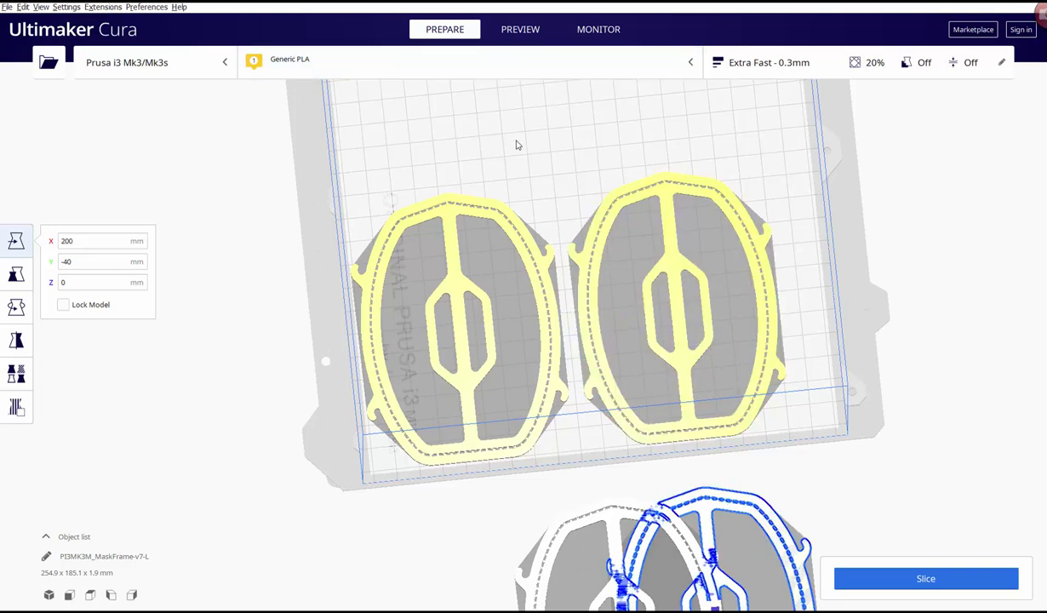
scroll(517, 150, down, 3)
scroll(526, 180, up, 1)
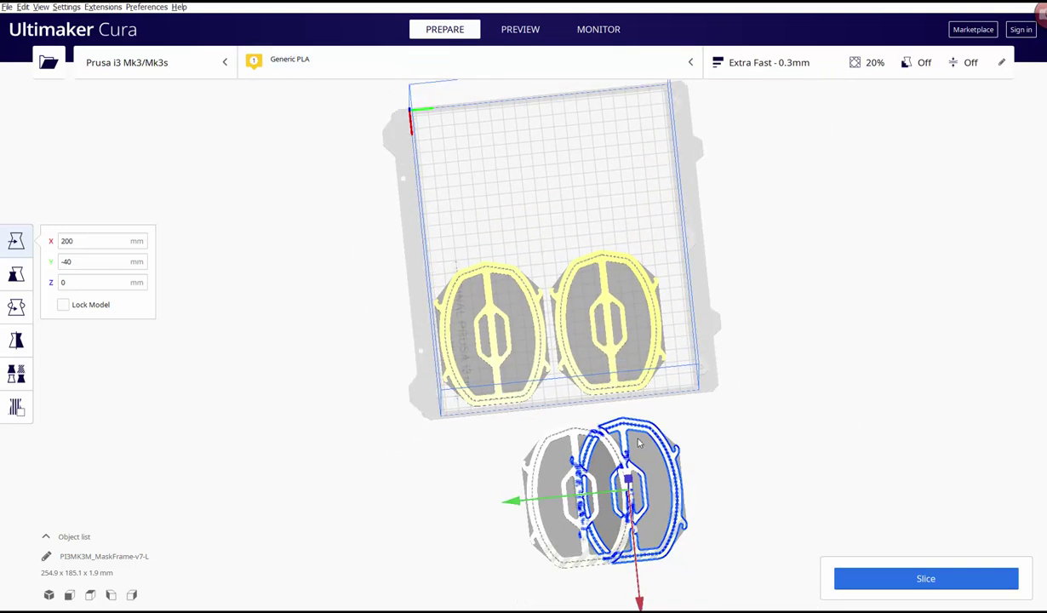
drag(625, 434, 523, 125)
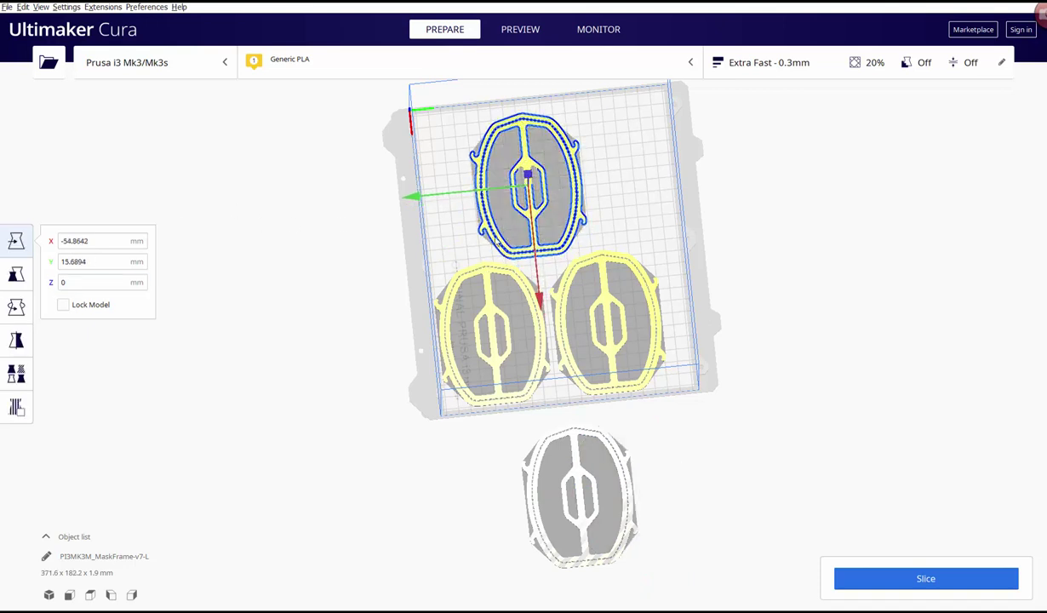
click(15, 307)
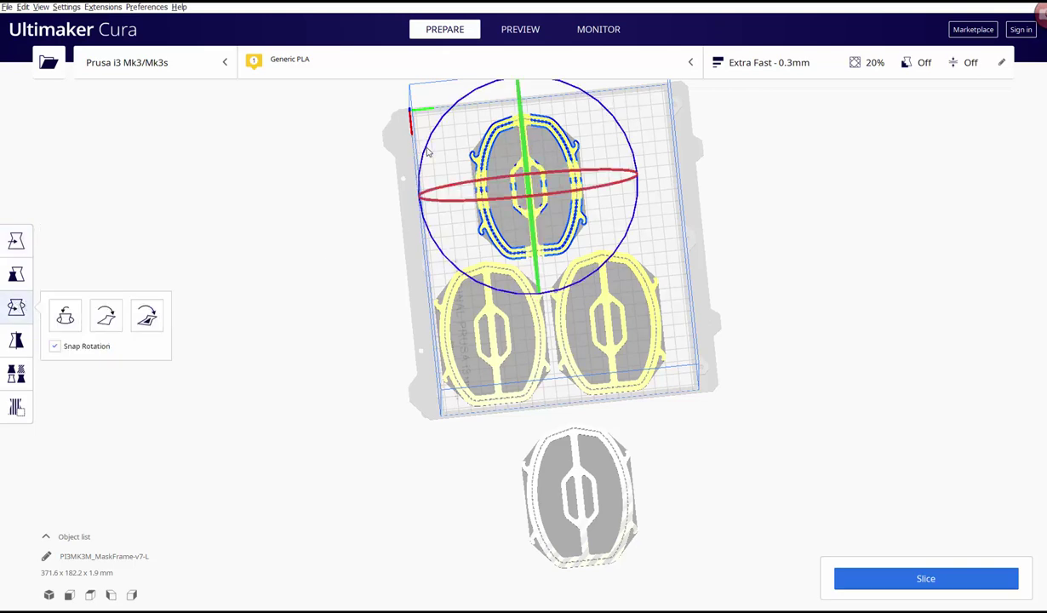
drag(428, 152, 576, 146)
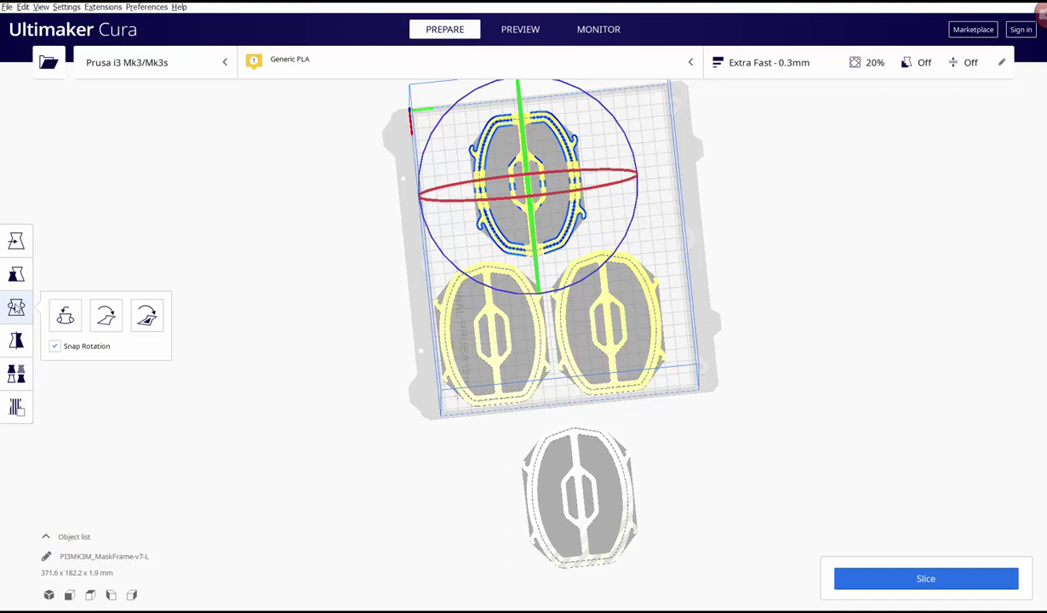
- Move the last off-plate copy into the build plate's rear-left corner
click(16, 241)
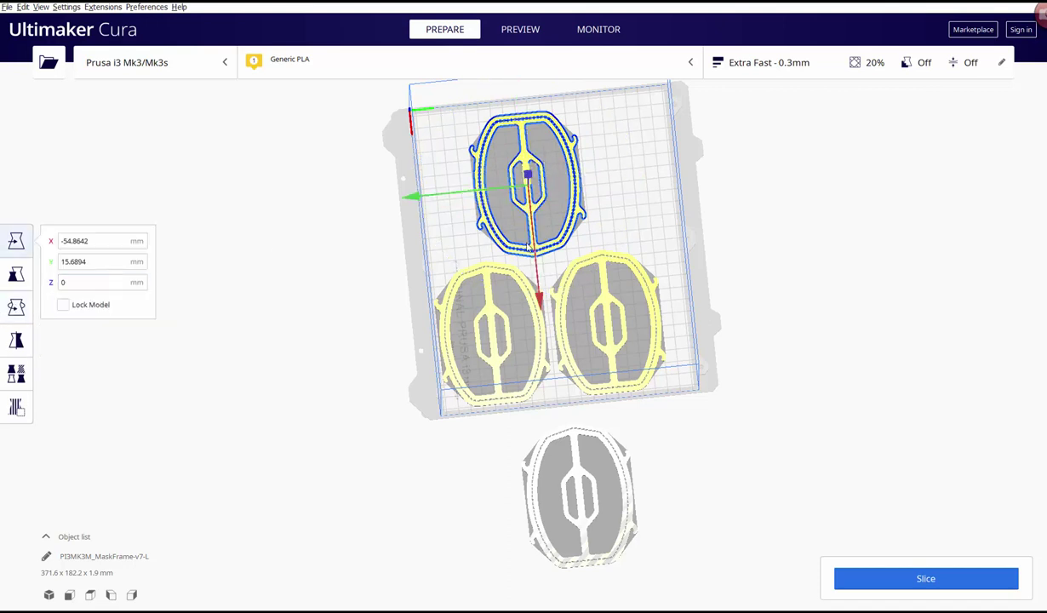
click(619, 467)
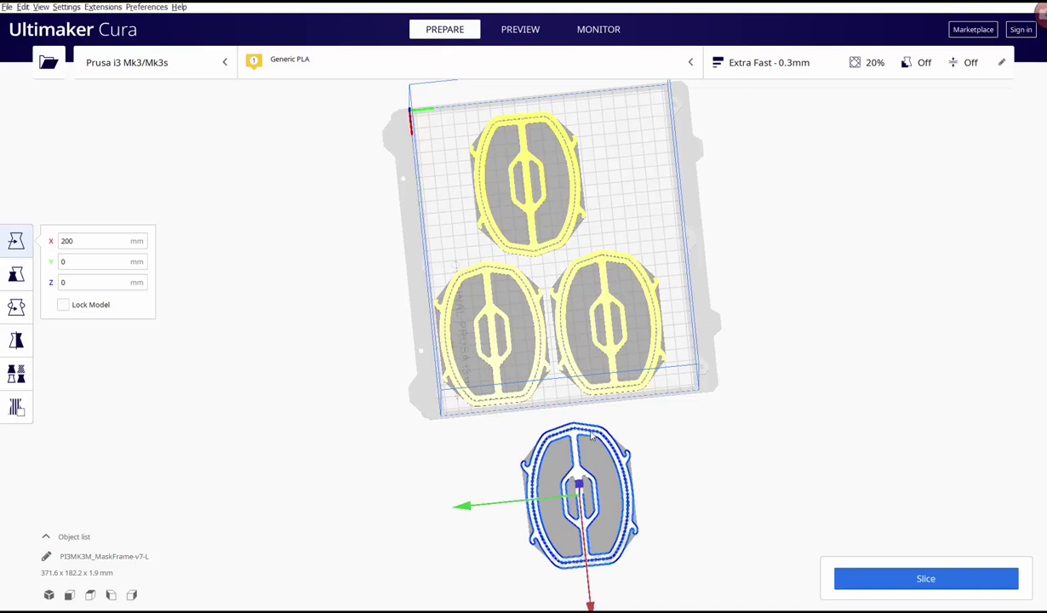
drag(574, 446, 608, 123)
- Shift the overlapping rotated copy toward the plate's front-left corner, to about X -55 mm, Y 46 mm, clear of the rear-left frame
click(522, 156)
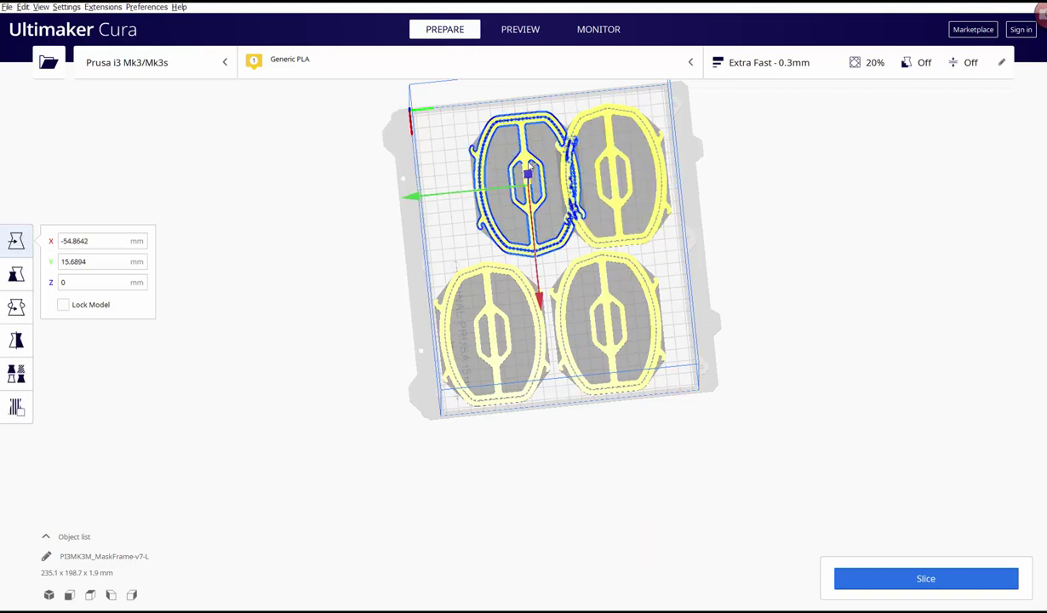
drag(528, 164, 488, 170)
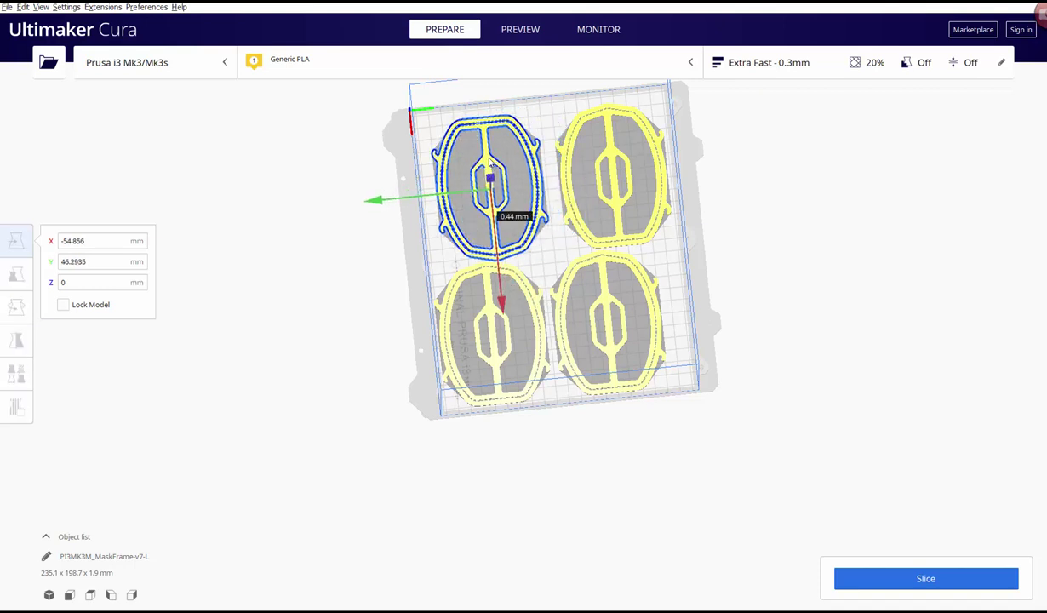
click(385, 268)
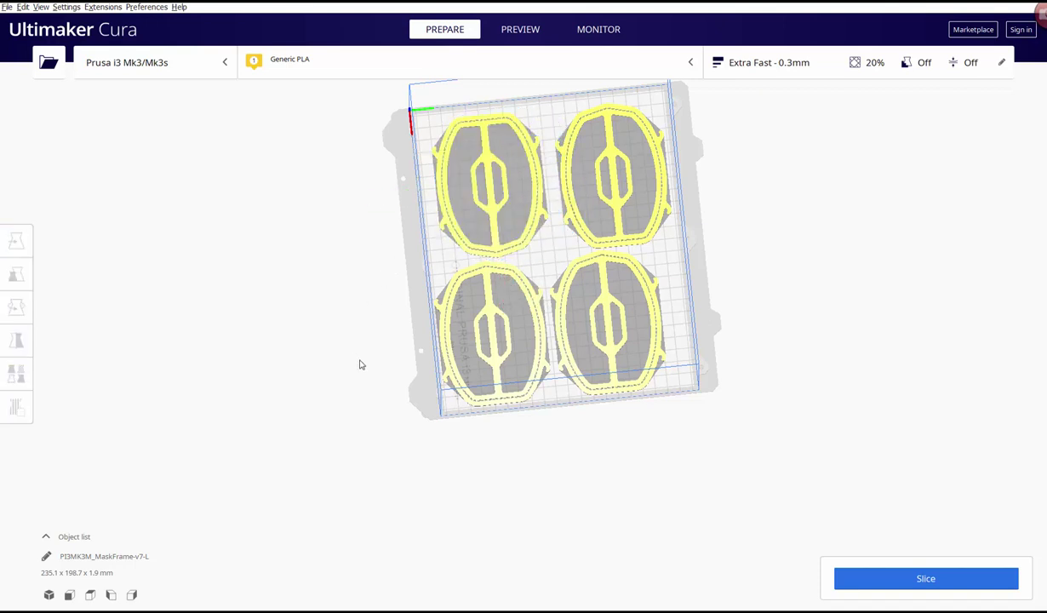
right_drag(386, 375, 617, 423)
scroll(520, 461, up, 3)
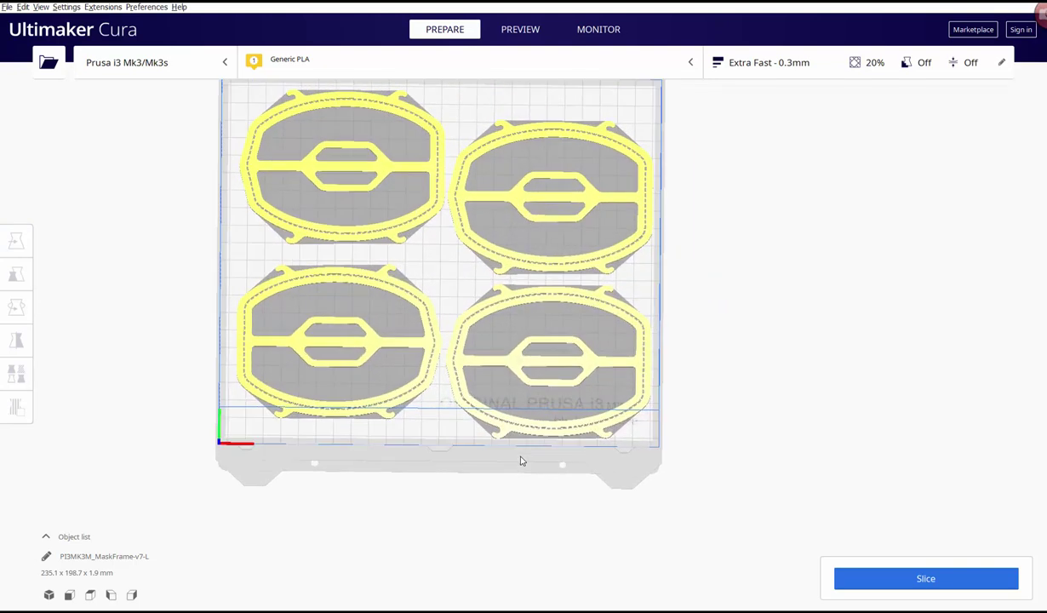
- Open the detailed print settings for the Extra Fast profile and expand the Quality category to check the layer height
scroll(520, 460, up, 2)
scroll(521, 460, down, 4)
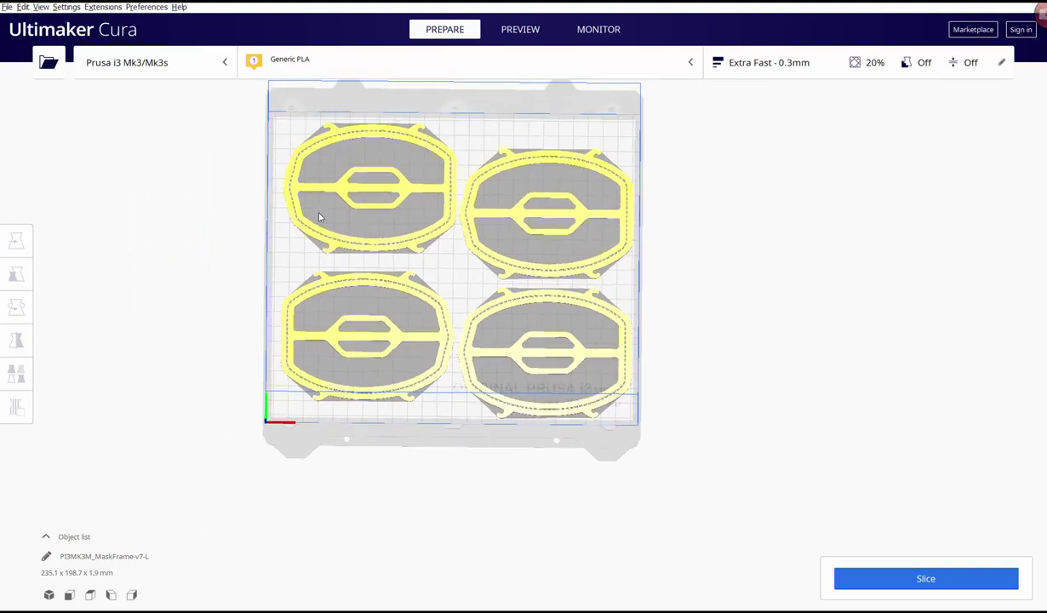
right_drag(342, 457, 333, 410)
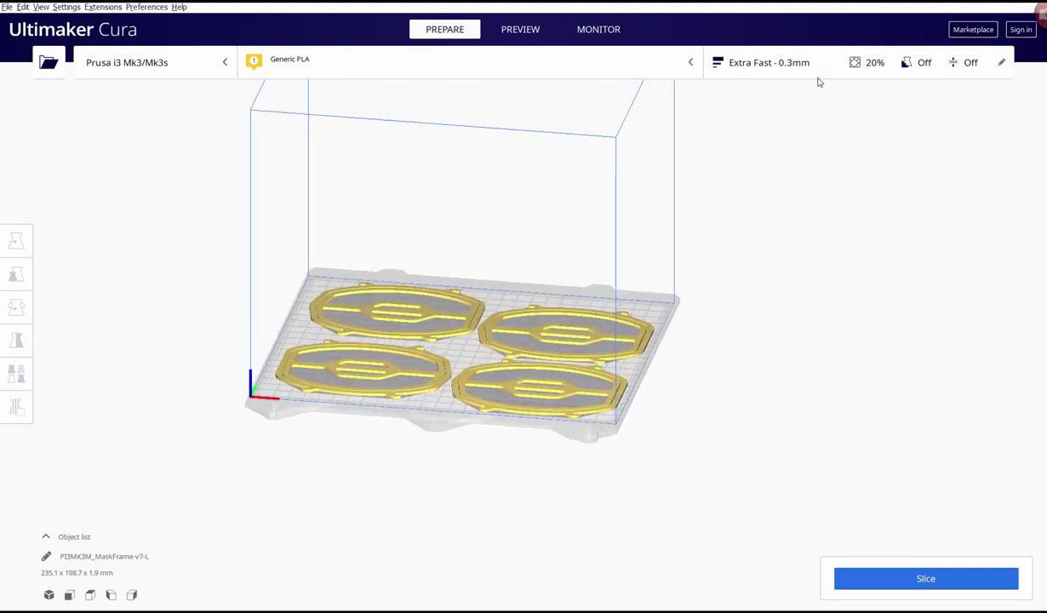
click(772, 62)
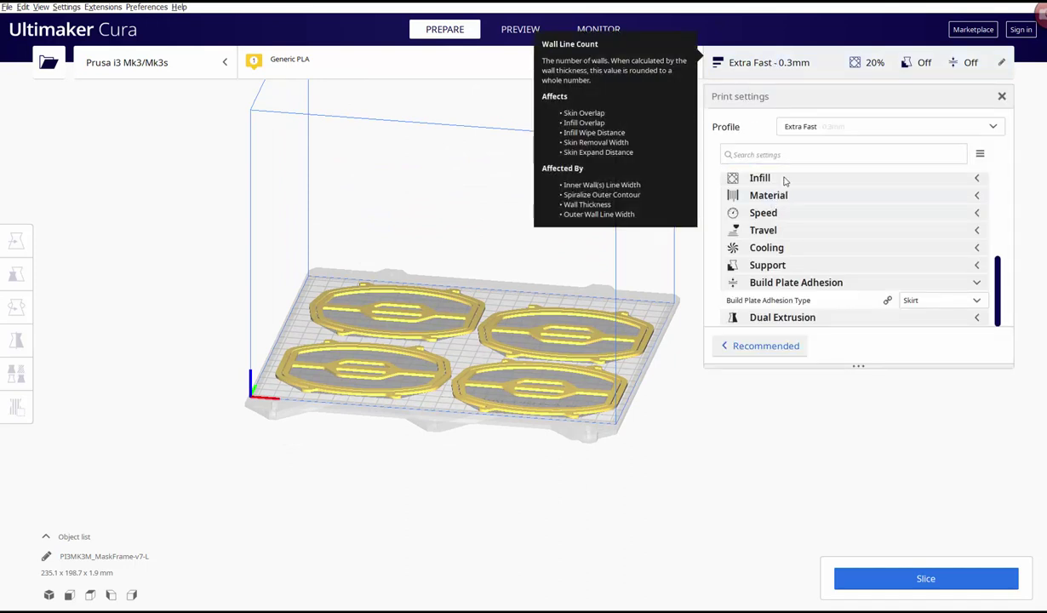
scroll(778, 187, up, 5)
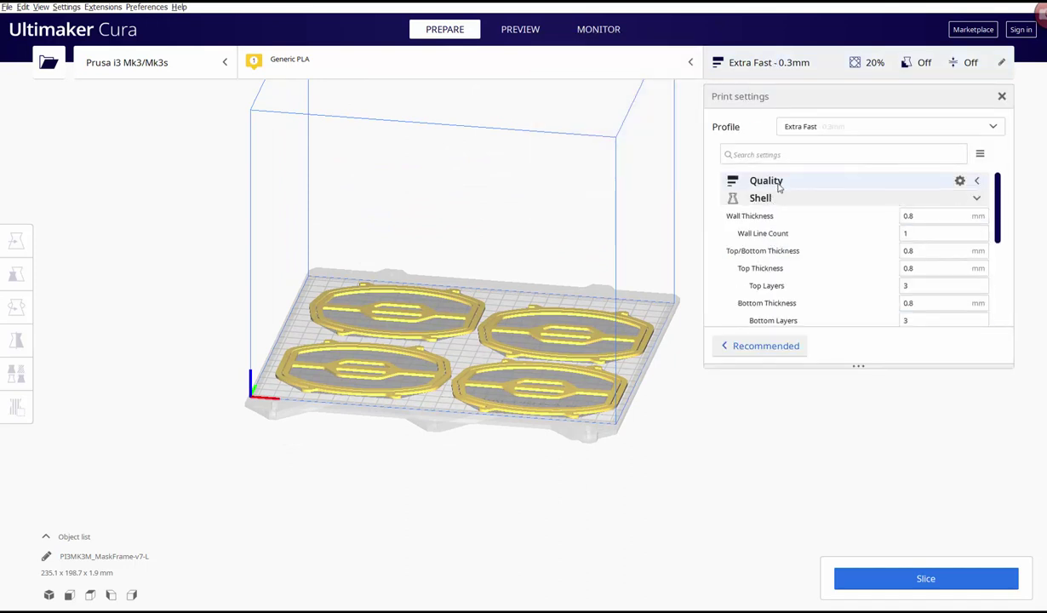
mouse_move(834, 250)
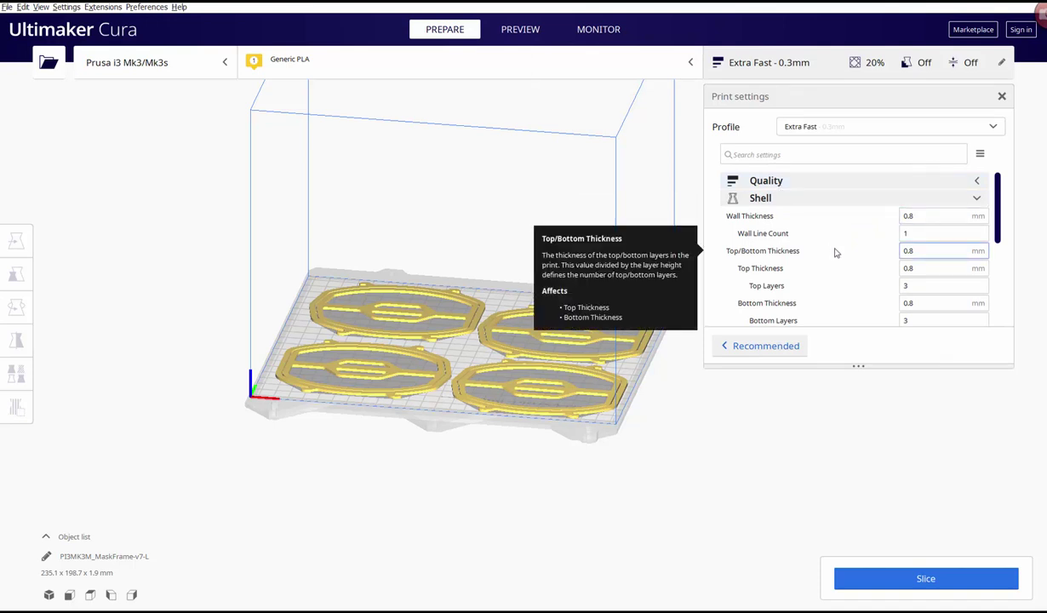
click(809, 181)
click(903, 200)
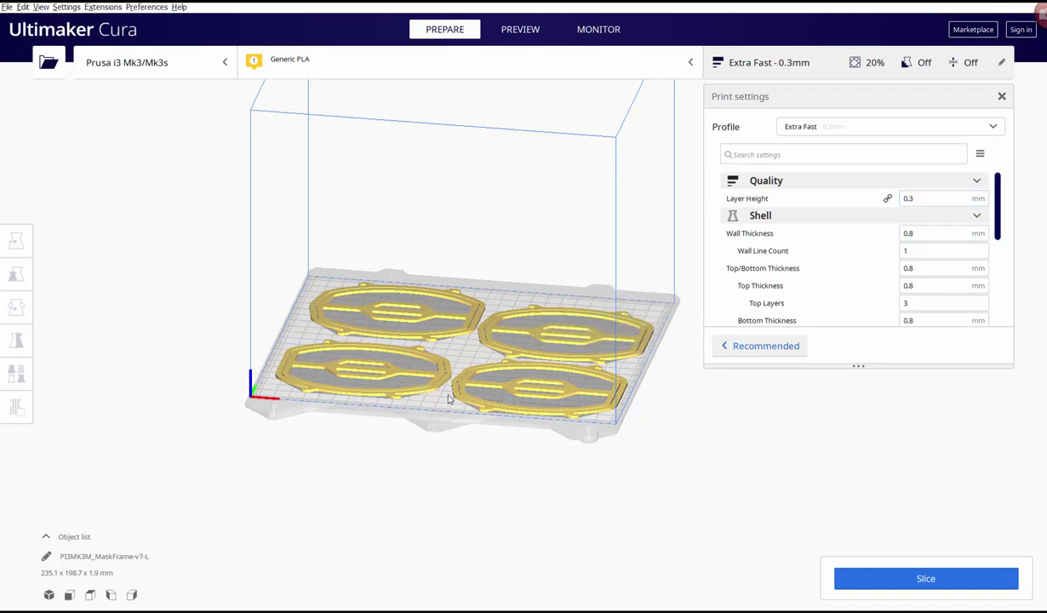
scroll(449, 399, up, 3)
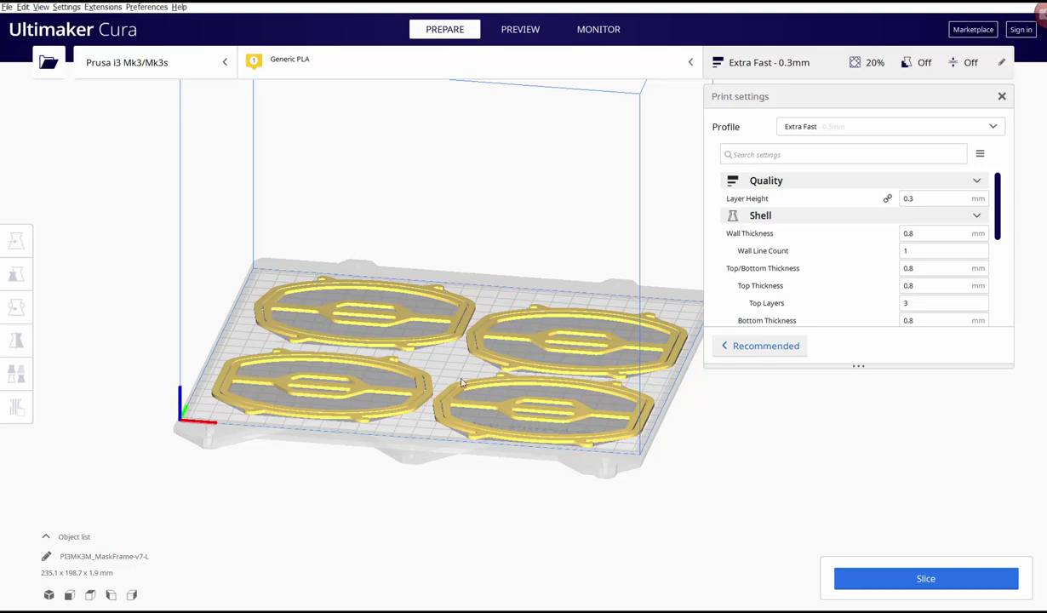
scroll(496, 258, up, 2)
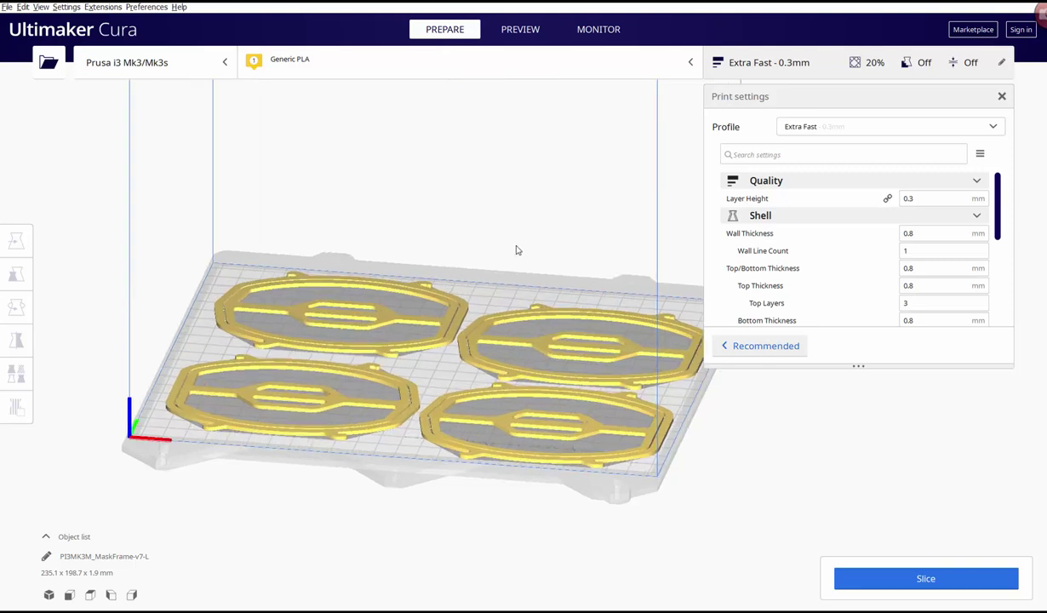
scroll(496, 241, up, 1)
scroll(691, 243, up, 1)
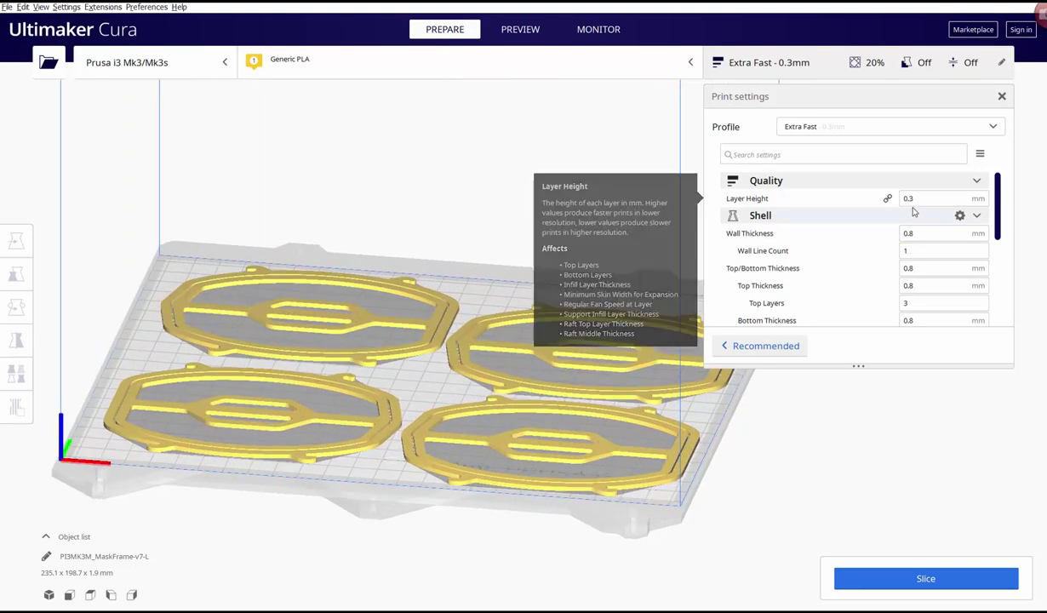
- Examine the layer height, the wall, top and bottom shell settings, and the infill and build plate adhesion categories
mouse_move(921, 199)
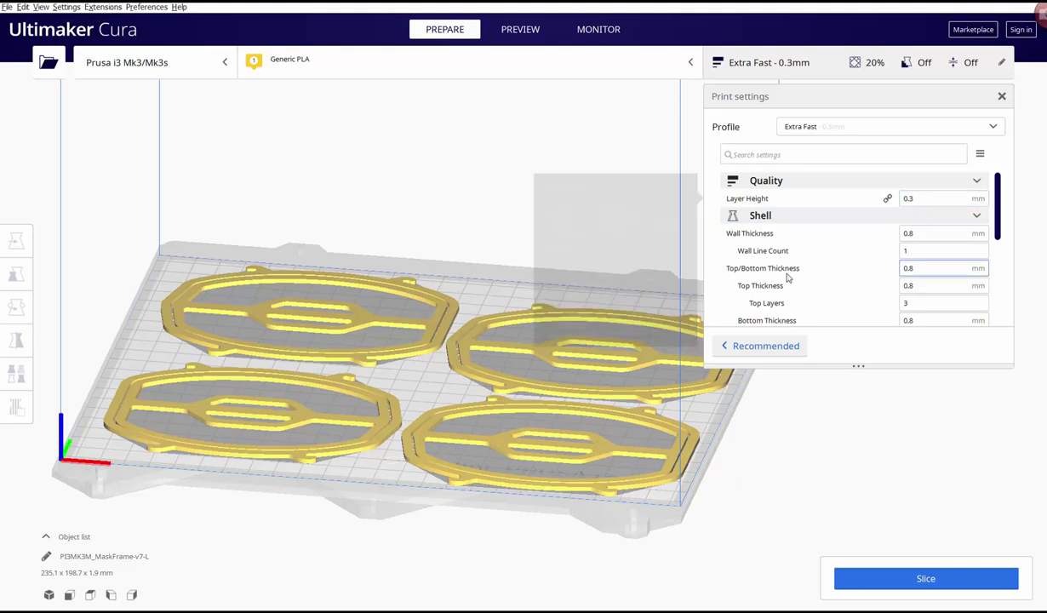
scroll(812, 265, down, 2)
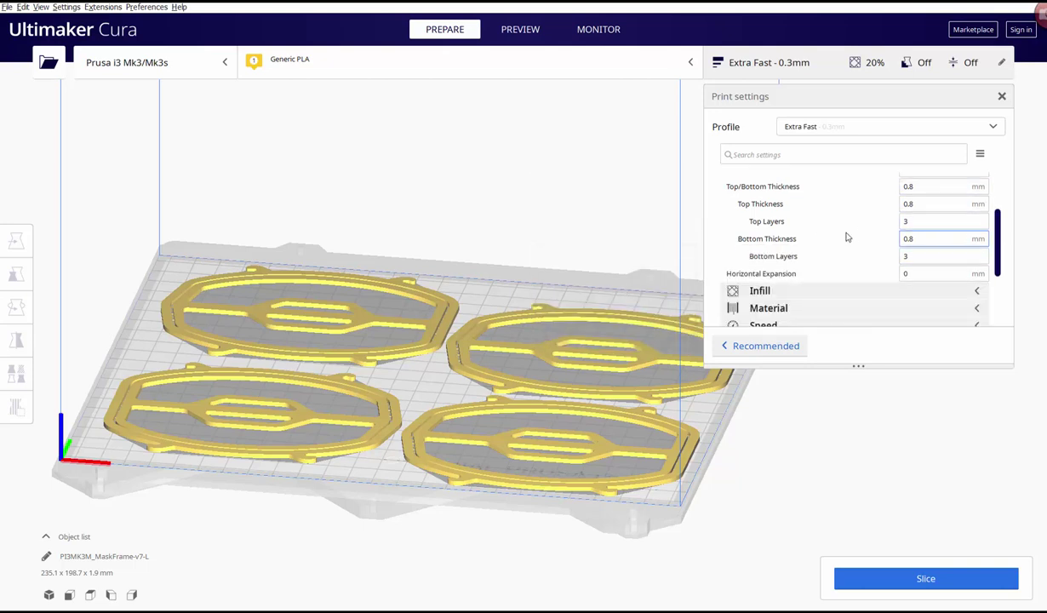
scroll(843, 230, up, 2)
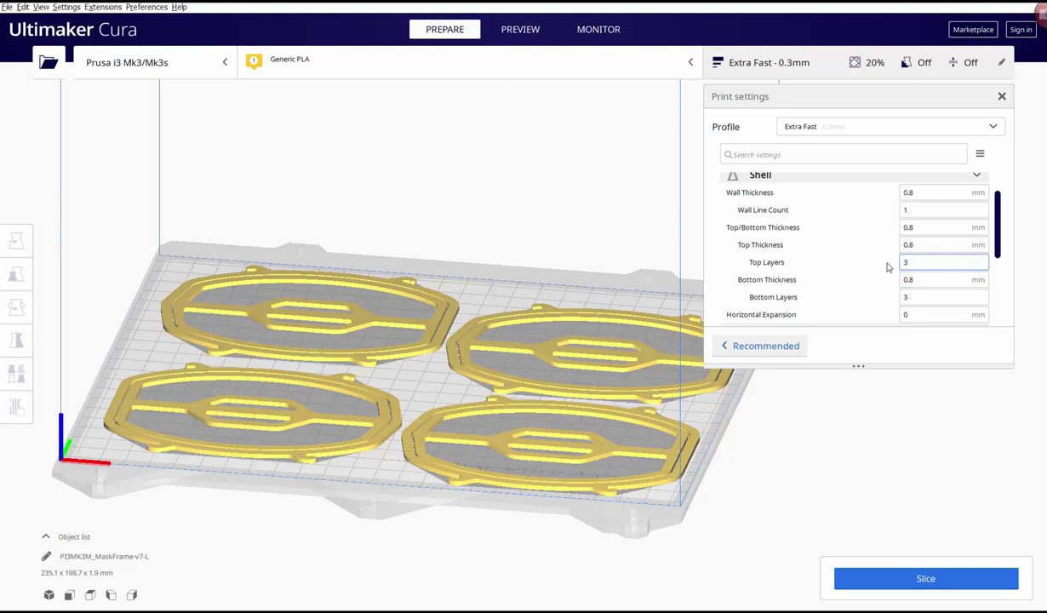
scroll(872, 271, down, 1)
scroll(837, 283, down, 3)
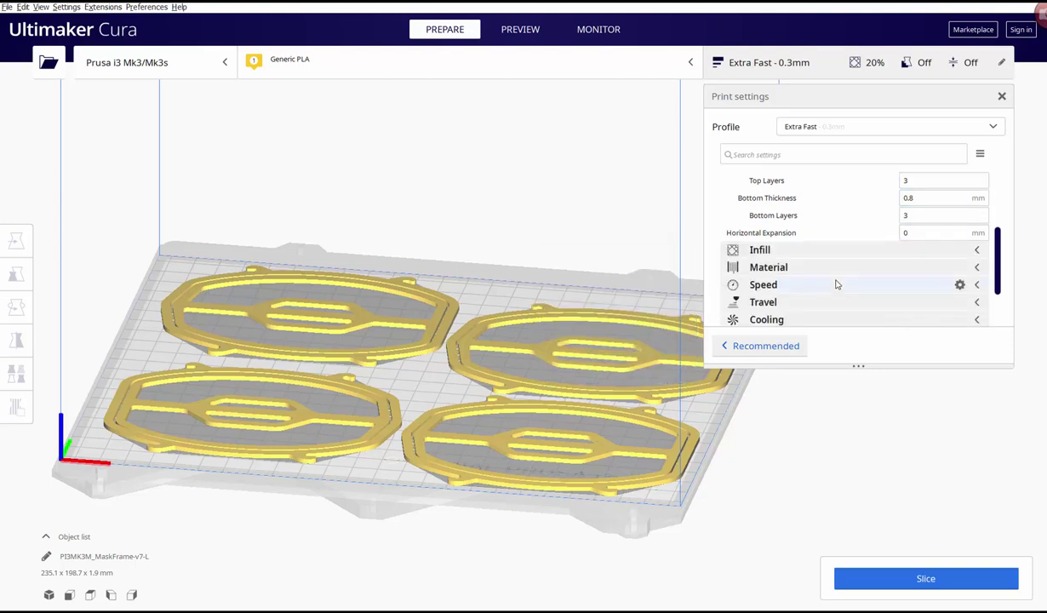
scroll(836, 283, up, 1)
scroll(837, 283, down, 2)
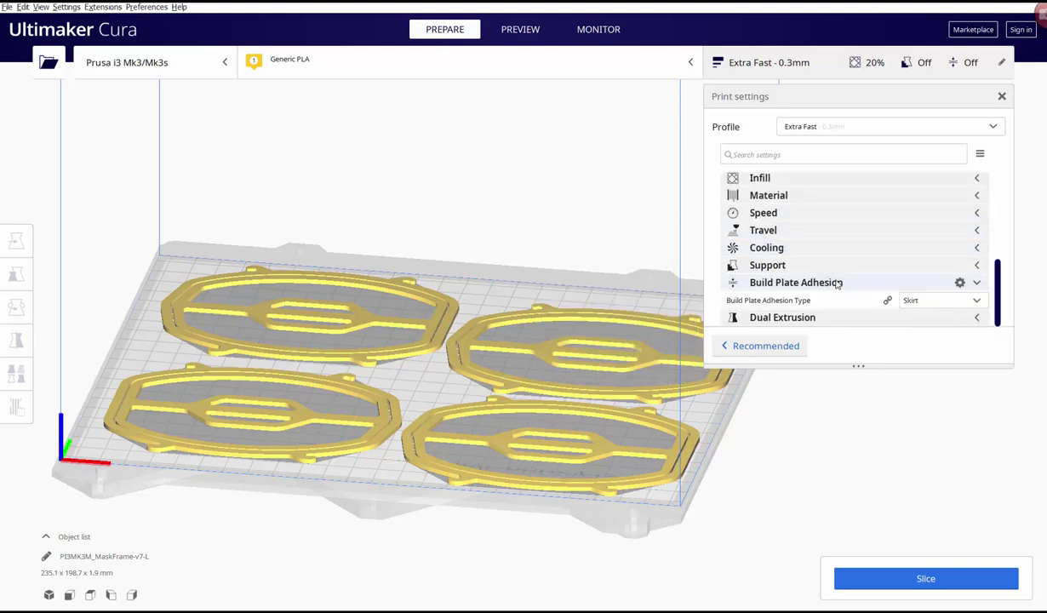
scroll(837, 283, up, 5)
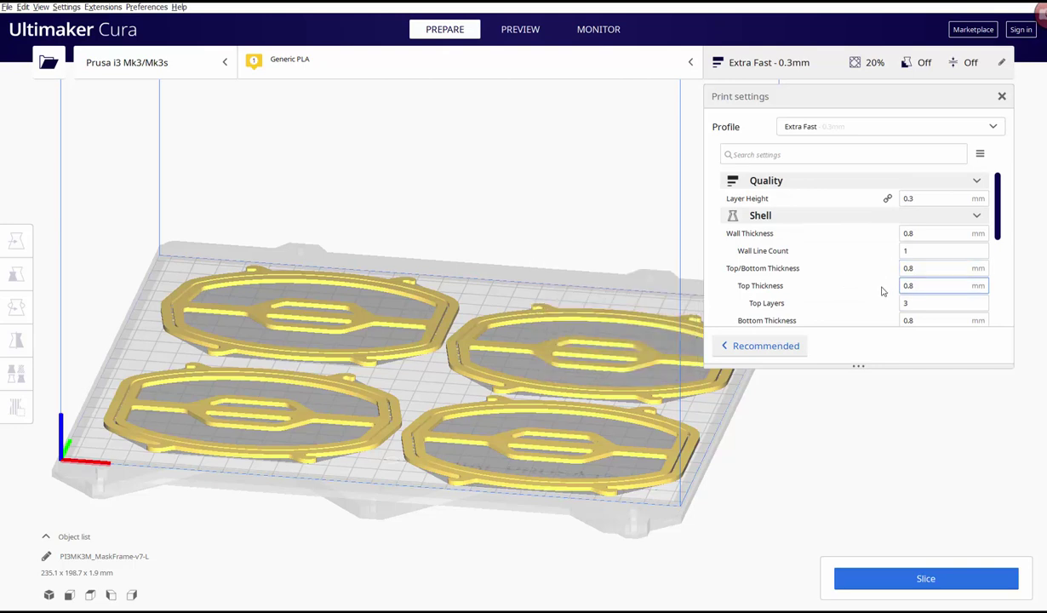
scroll(876, 294, down, 1)
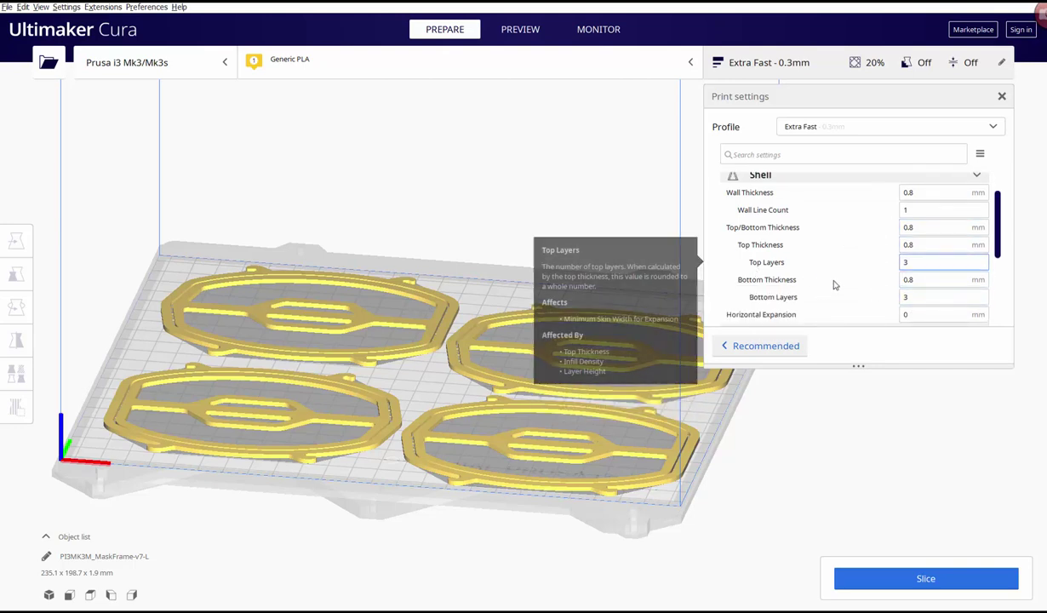
scroll(803, 297, down, 1)
scroll(803, 297, up, 2)
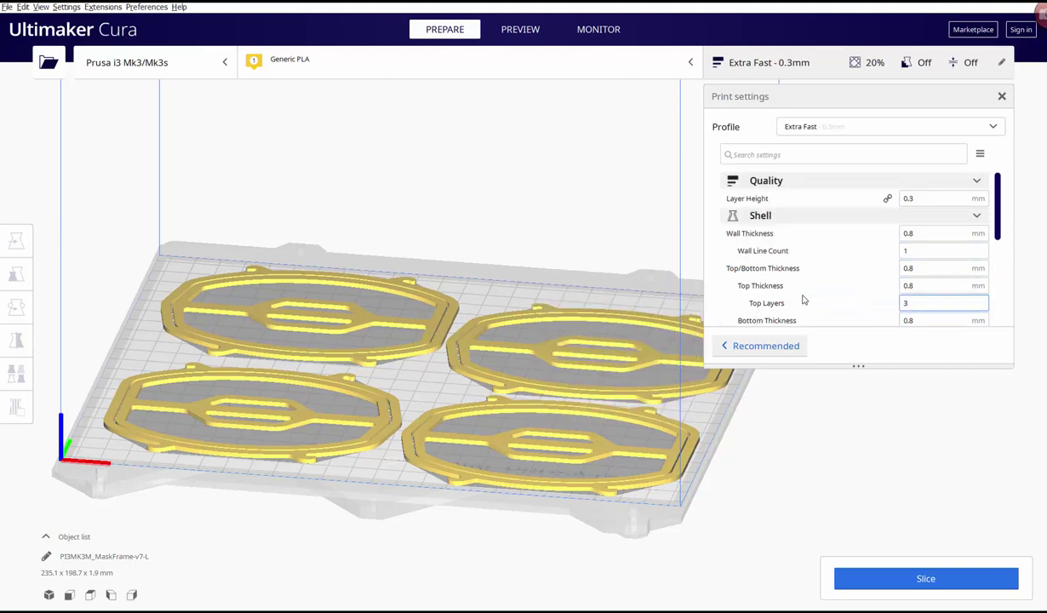
scroll(817, 229, down, 4)
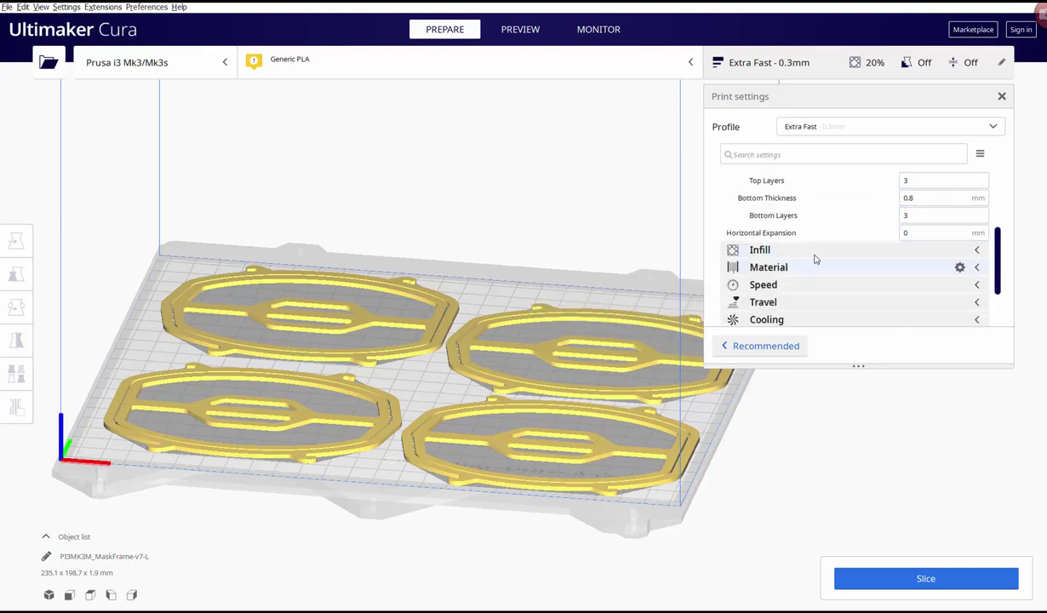
click(815, 255)
click(816, 253)
scroll(798, 315, down, 1)
scroll(799, 301, up, 1)
scroll(798, 296, up, 4)
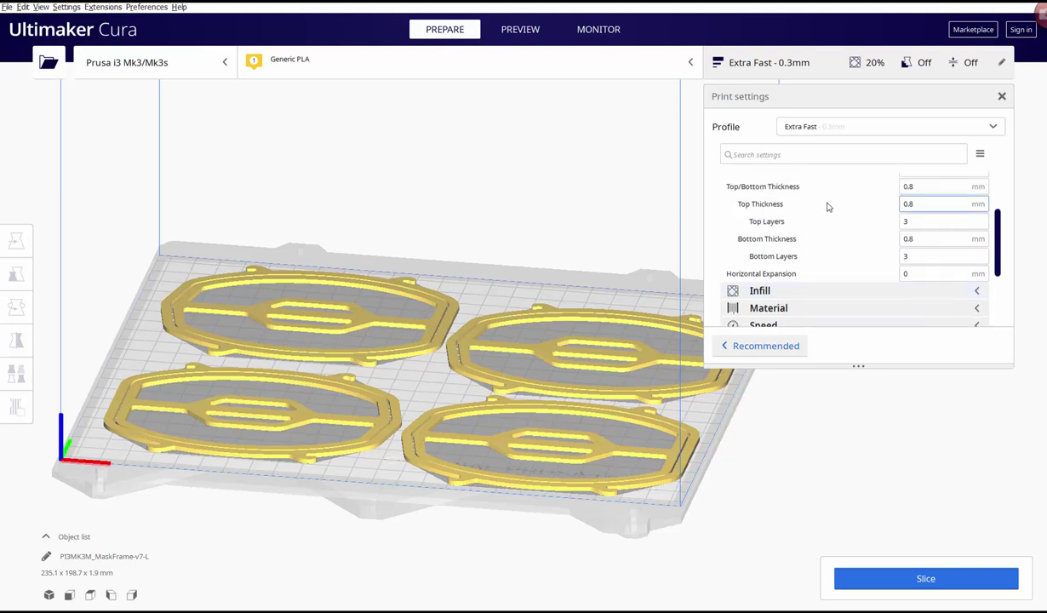
- Set the wall line count to 4
double_click(919, 249)
text(1)
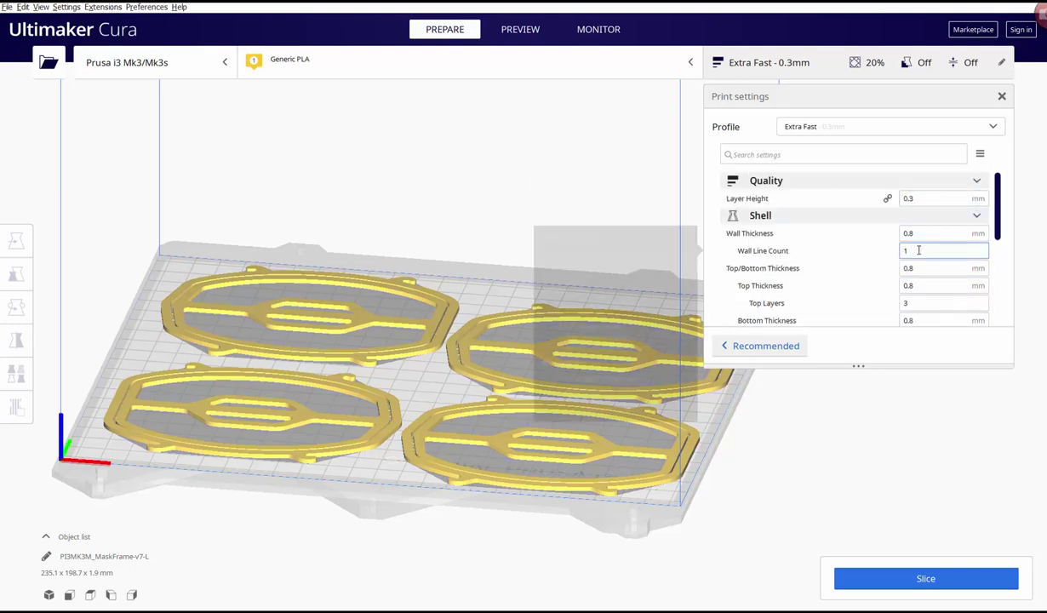
drag(918, 251, 895, 255)
text(4)
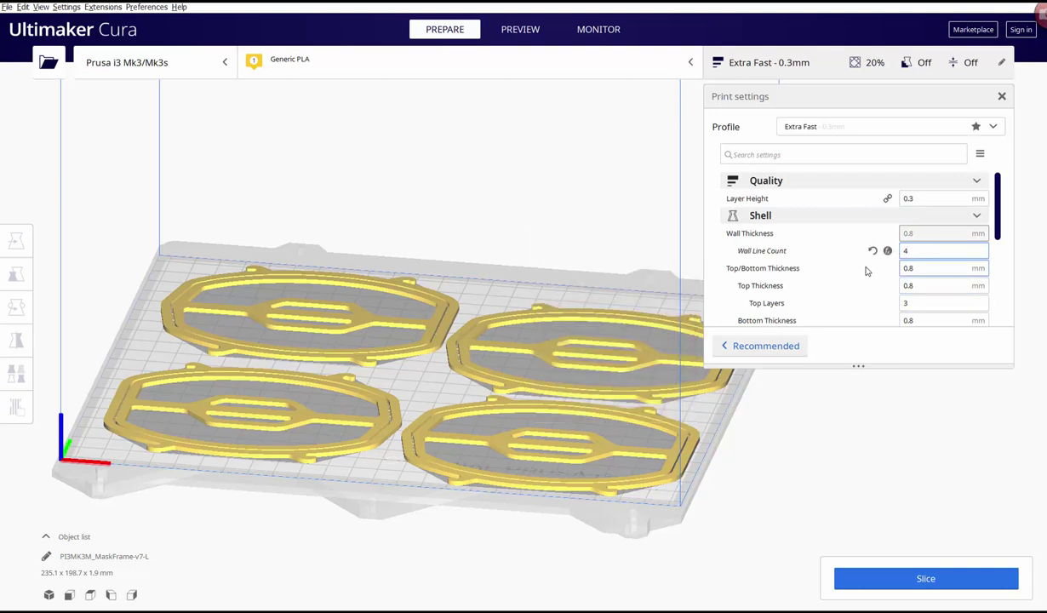
- Expand the Infill category to check the infill density and pattern
scroll(866, 268, down, 1)
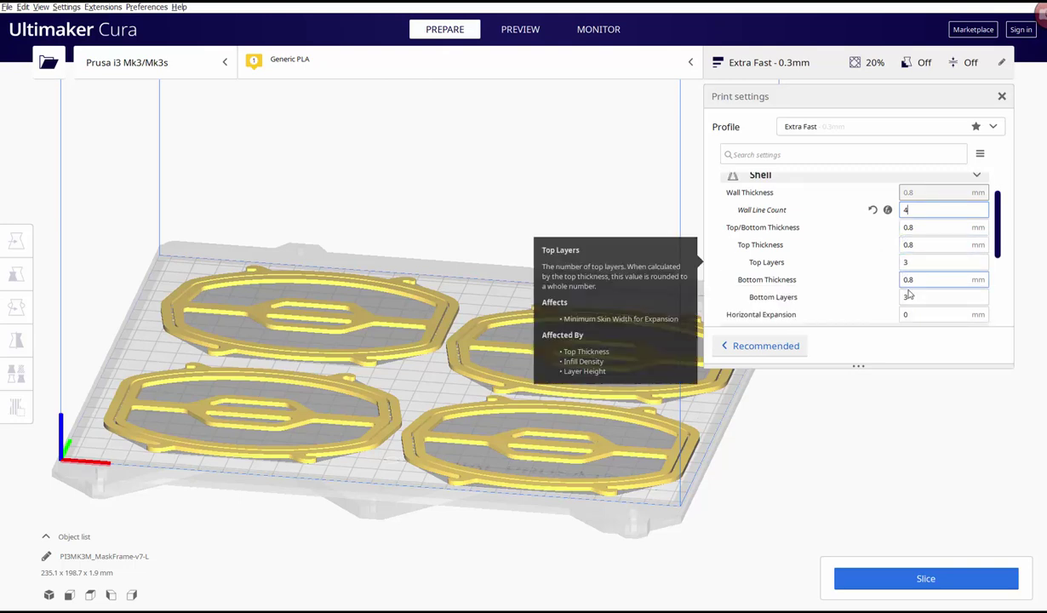
scroll(885, 247, down, 2)
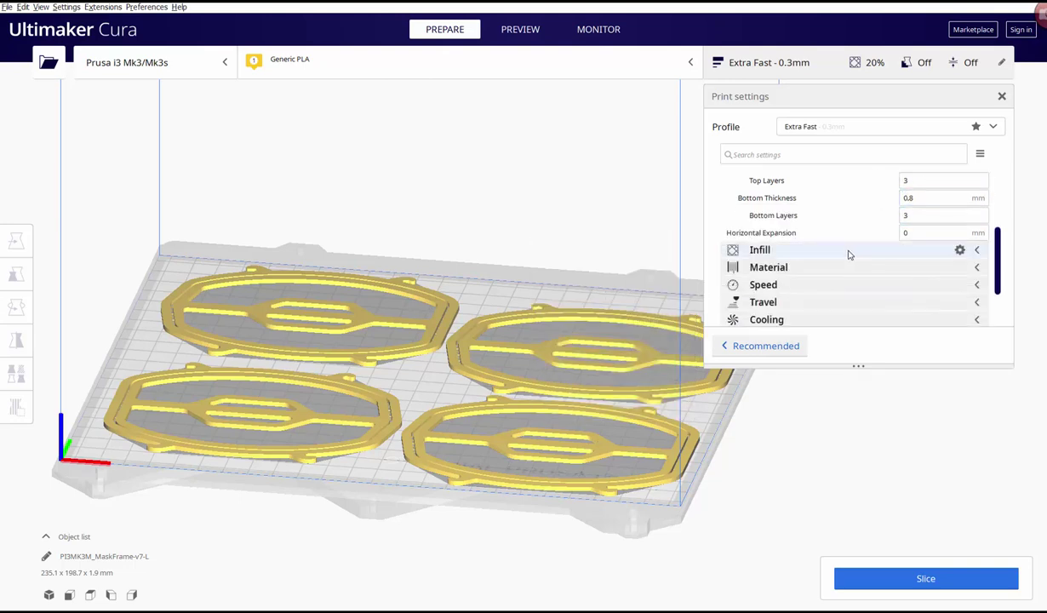
click(844, 250)
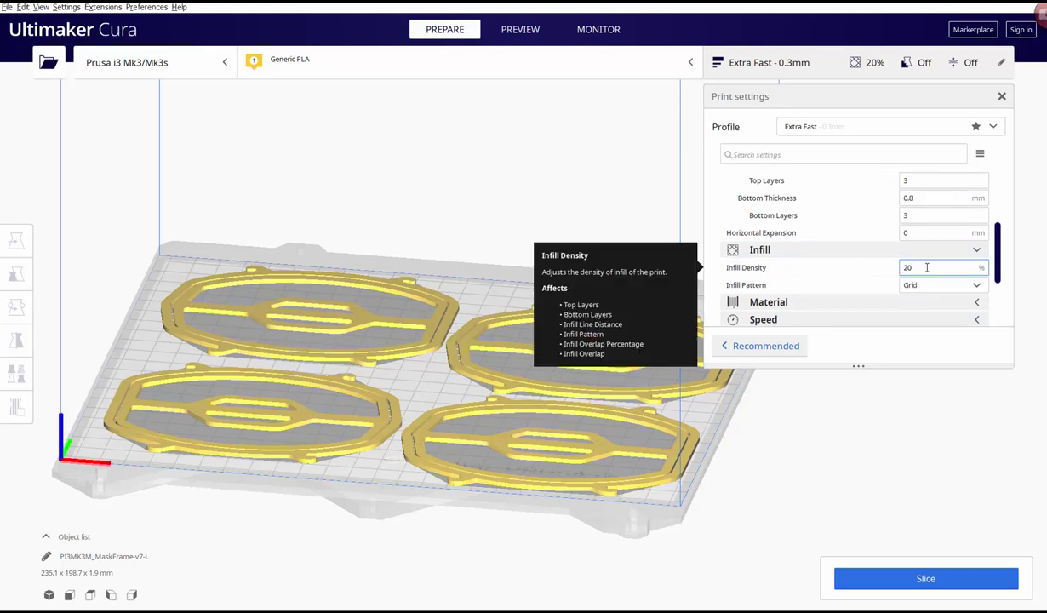
- Set the wall line count in the Shell settings to 12
scroll(907, 234, up, 3)
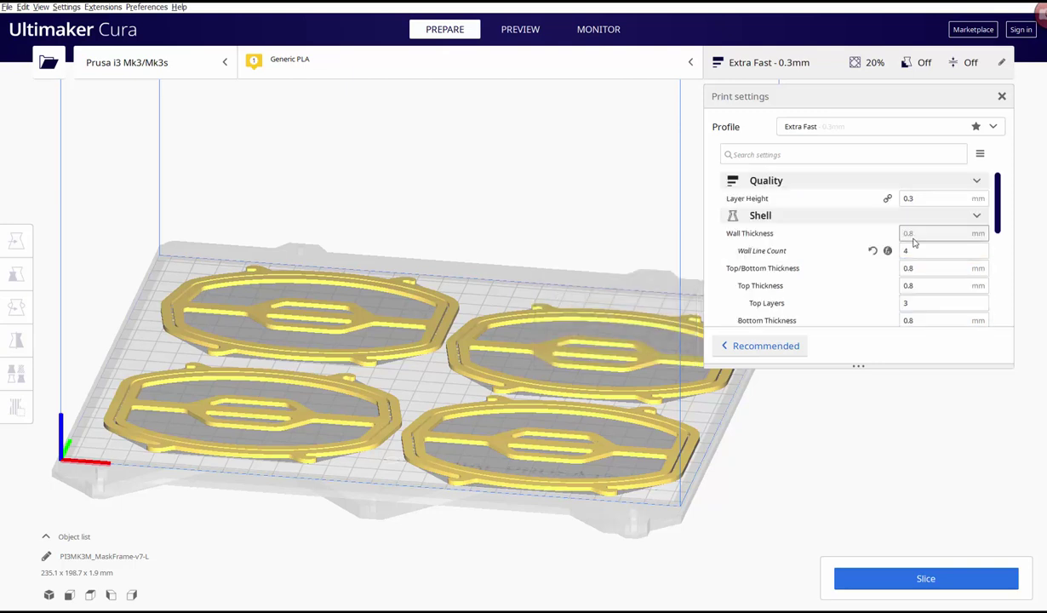
double_click(916, 248)
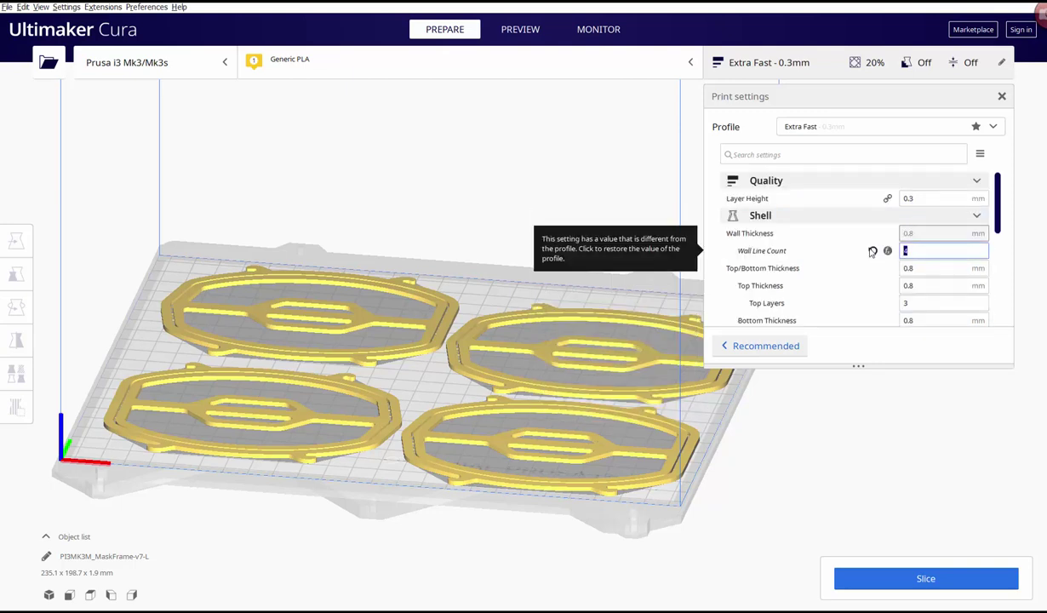
text(12)
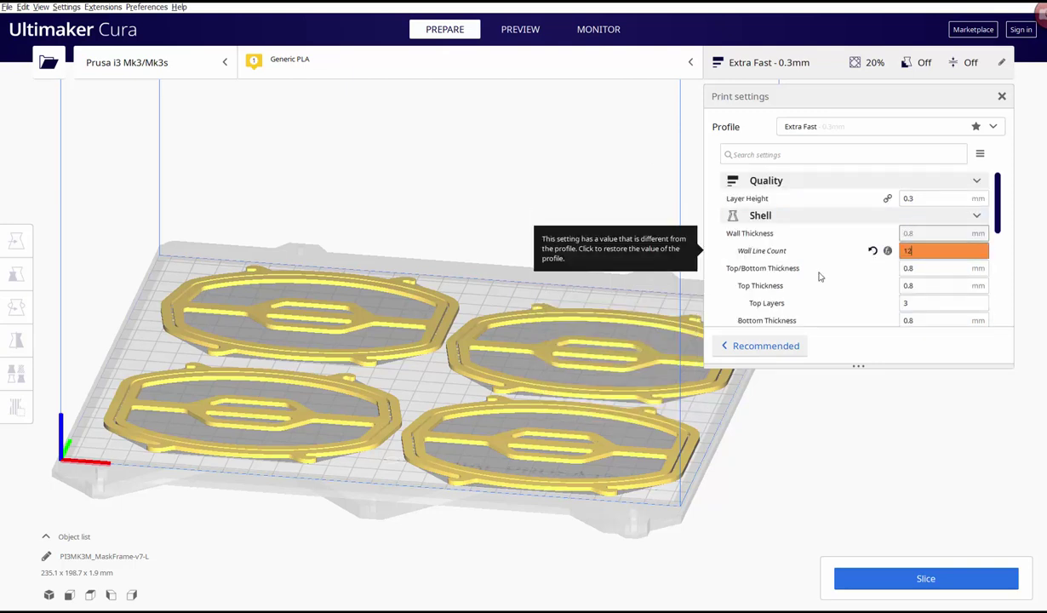
- Set the build plate adhesion type to None
scroll(936, 266, down, 3)
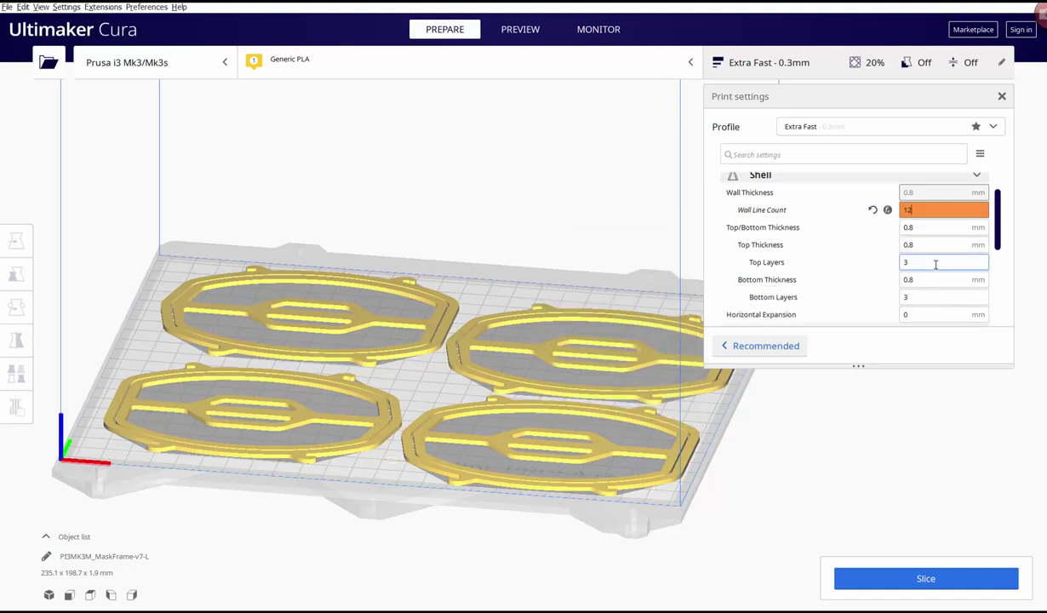
scroll(935, 266, down, 3)
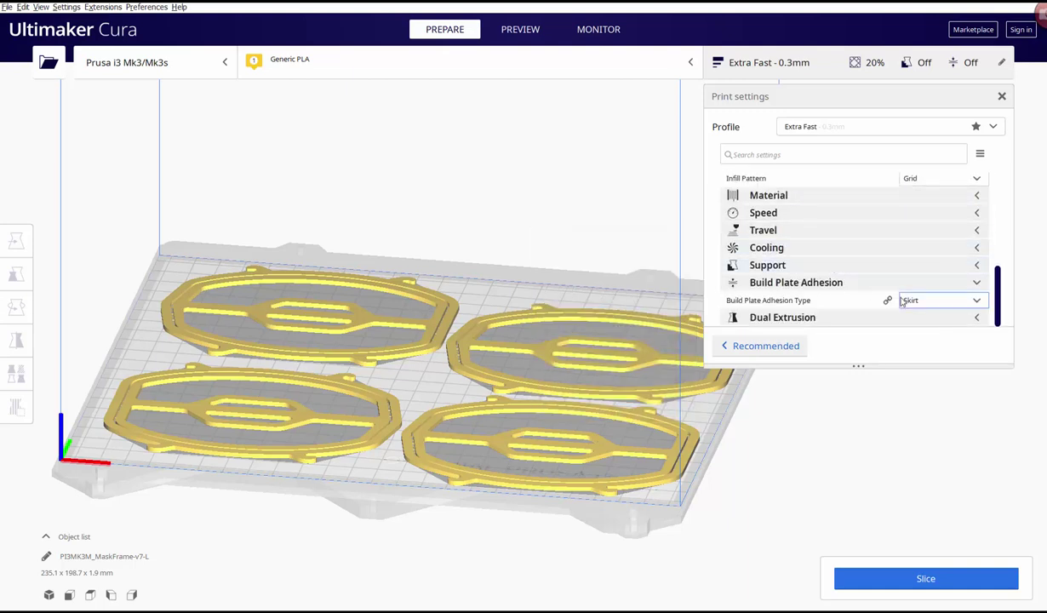
mouse_move(791, 308)
click(942, 299)
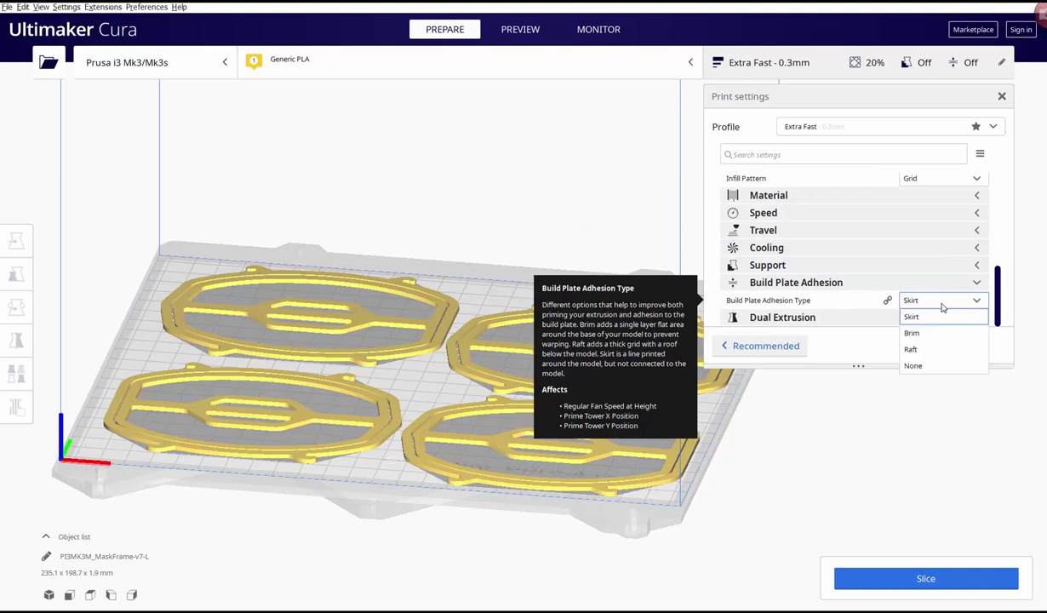
click(915, 367)
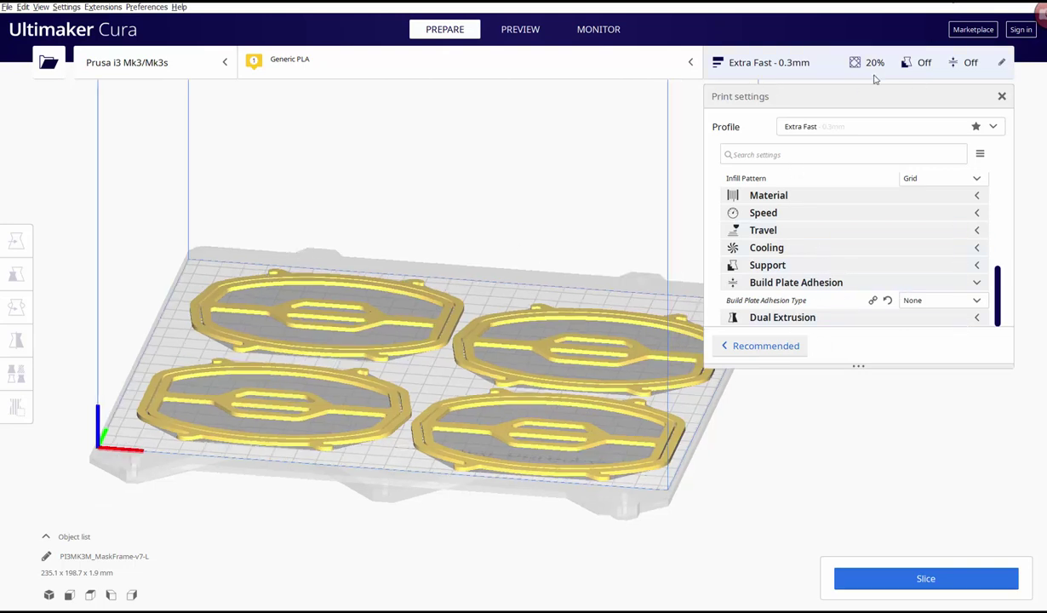
- Review the print settings from layer height and wall line count through infill to build plate adhesion
scroll(811, 200, up, 5)
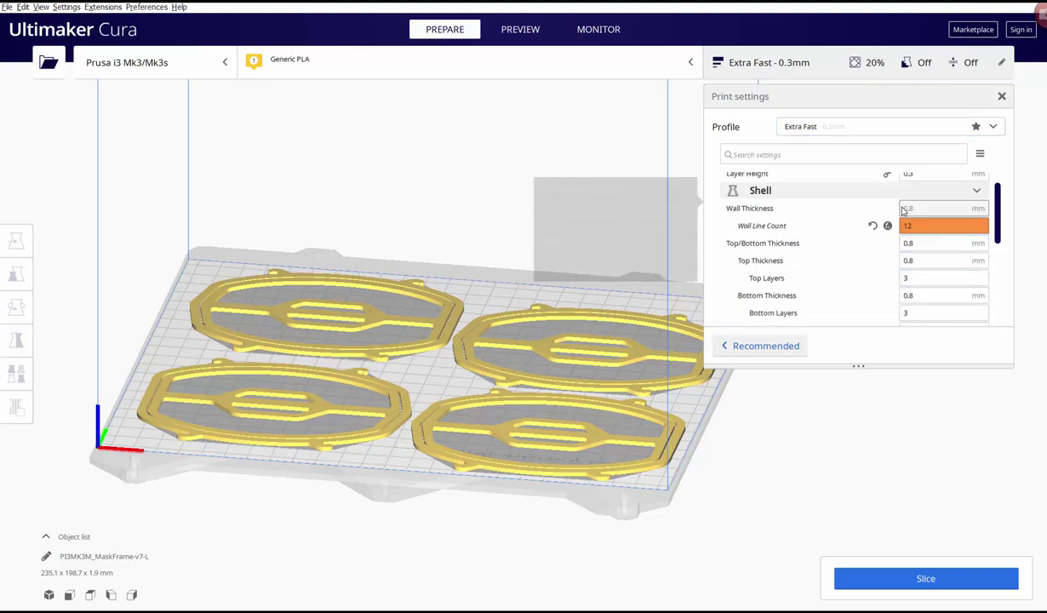
scroll(905, 234, up, 1)
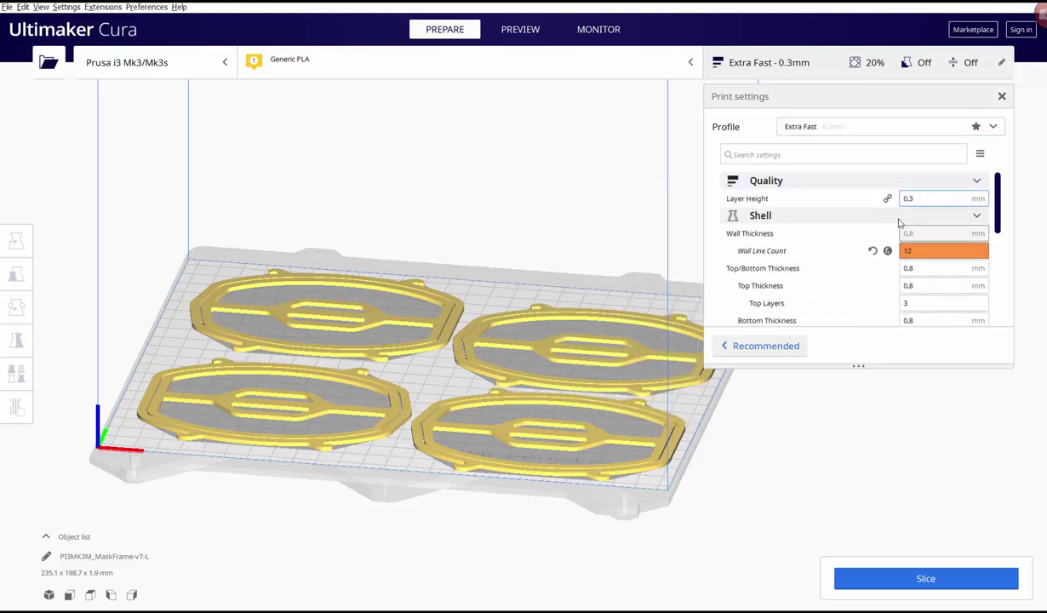
scroll(869, 264, down, 3)
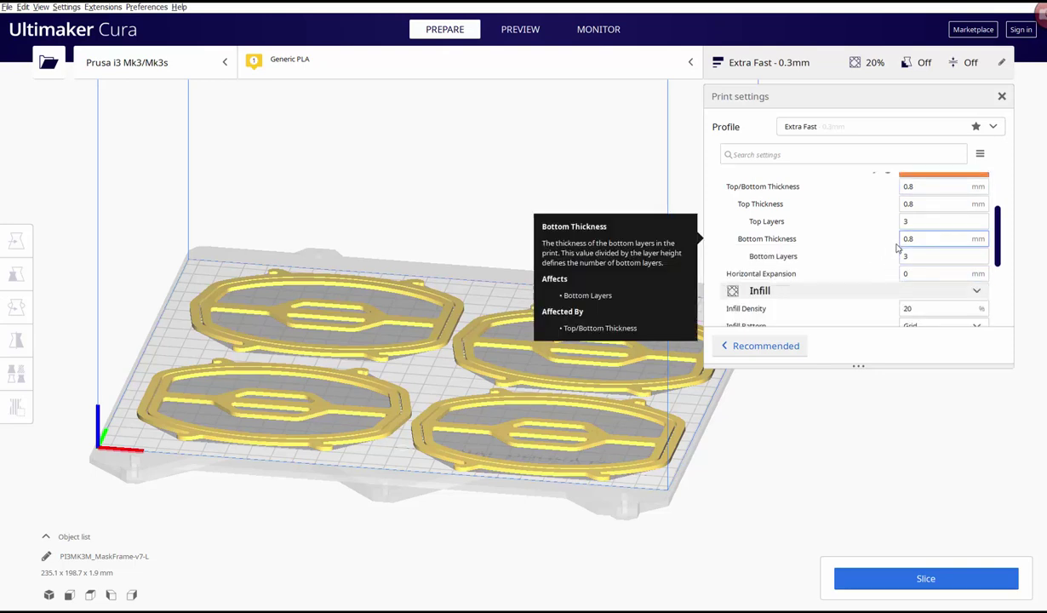
scroll(902, 248, down, 2)
scroll(907, 299, down, 5)
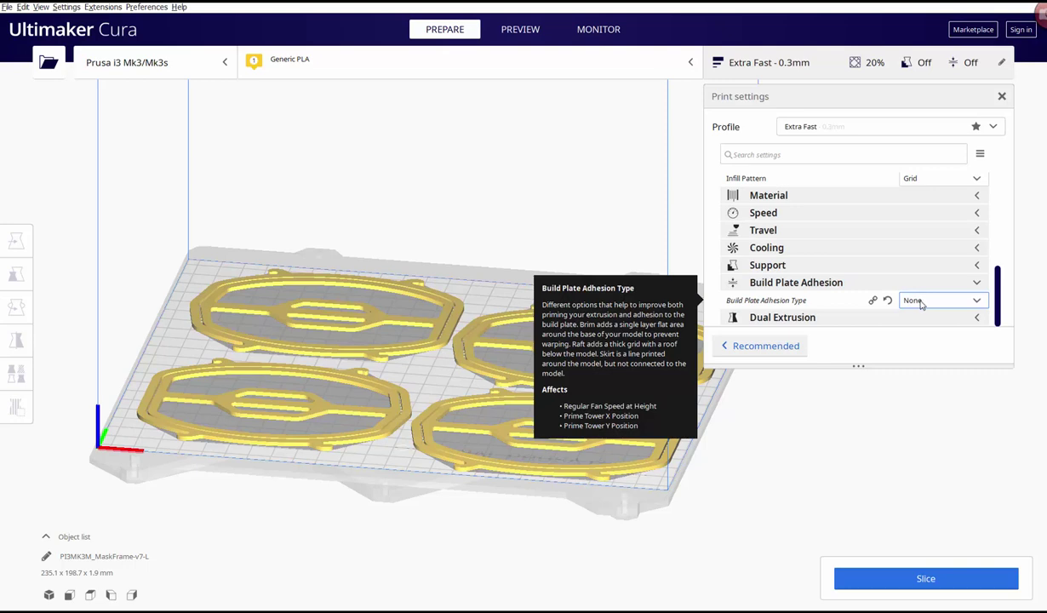
- Keep the build plate adhesion type at None, slice the four mask frames, and open the layer preview
click(920, 302)
click(912, 302)
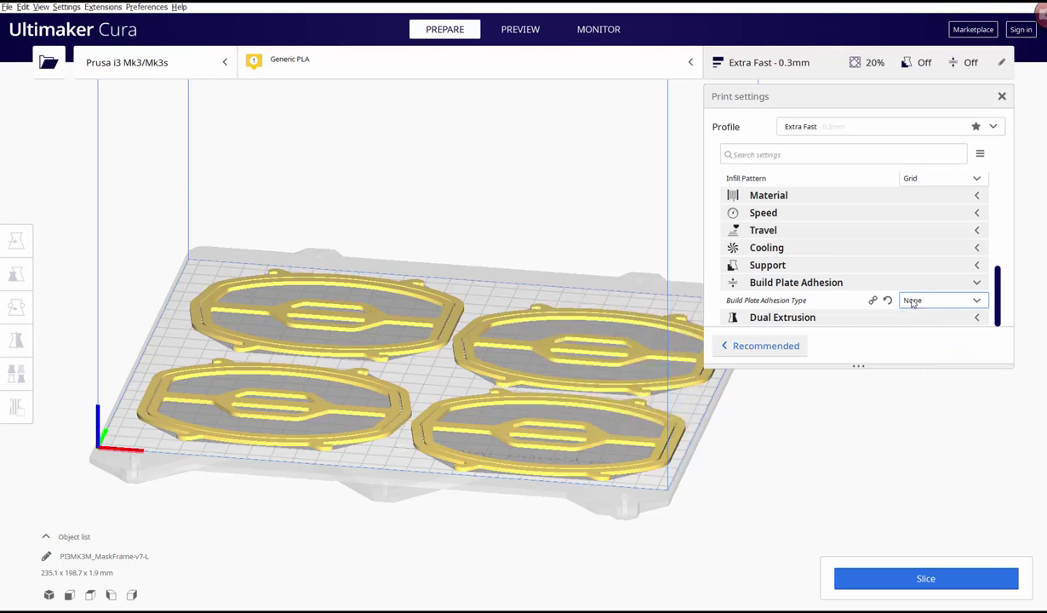
click(900, 581)
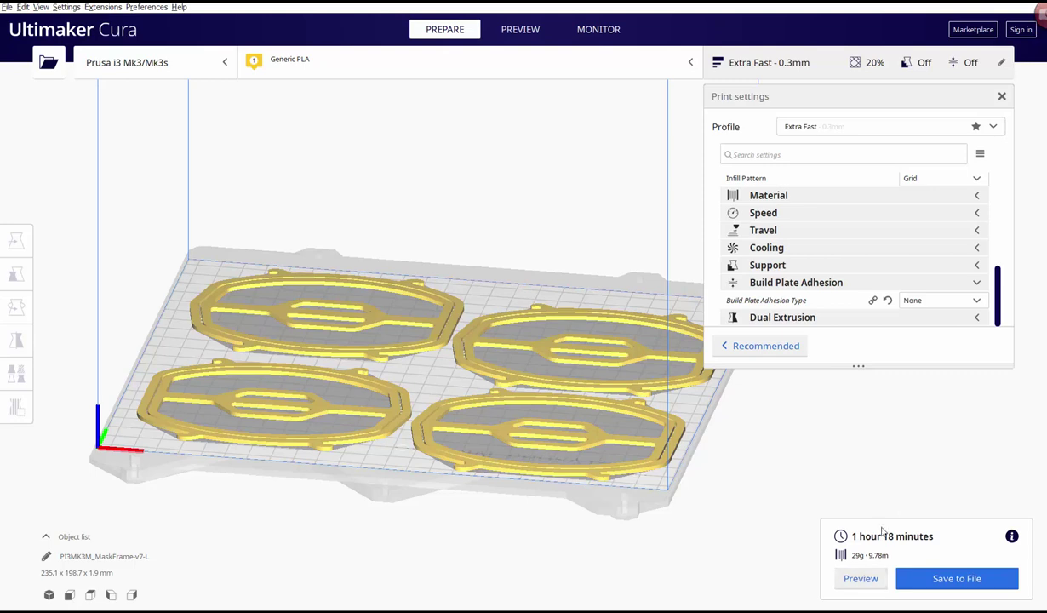
click(1001, 96)
click(860, 579)
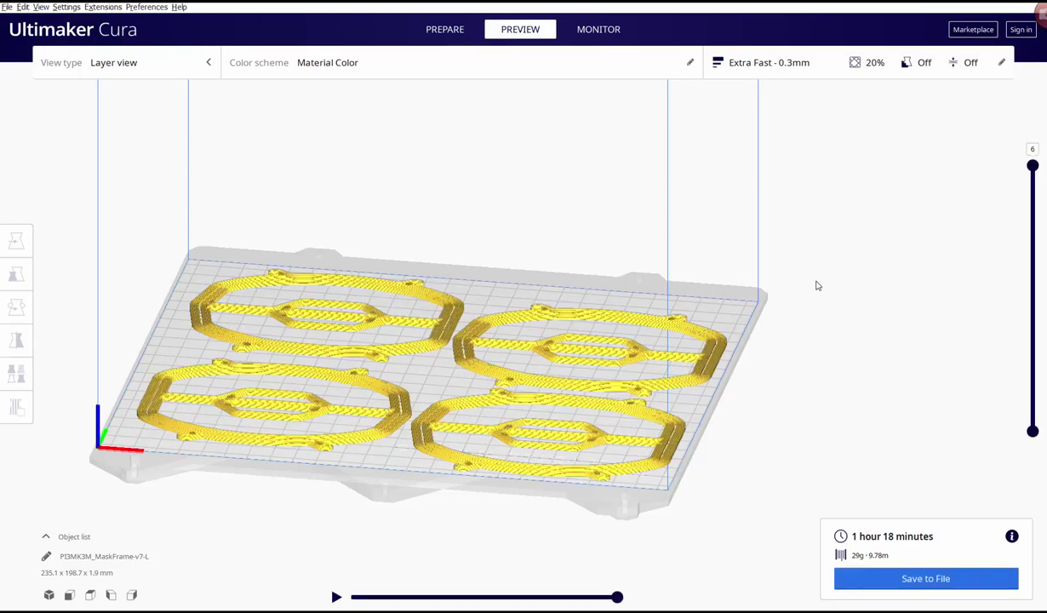
- Inspect the sliced wall lines and strap hooks along the outer ring of one mask frame from above
right_drag(817, 303, 713, 369)
scroll(714, 369, up, 10)
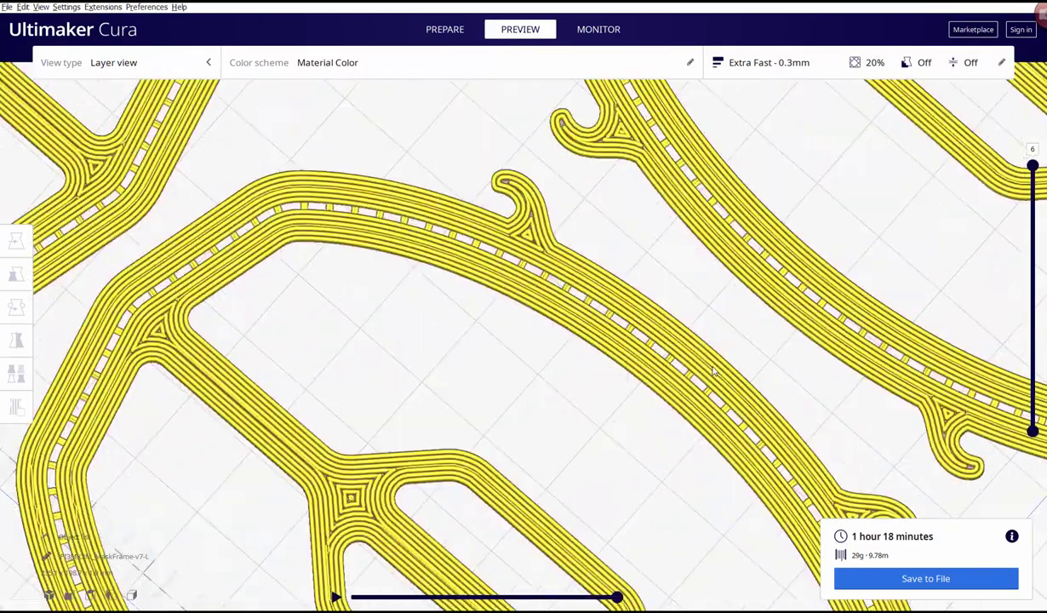
scroll(714, 368, down, 3)
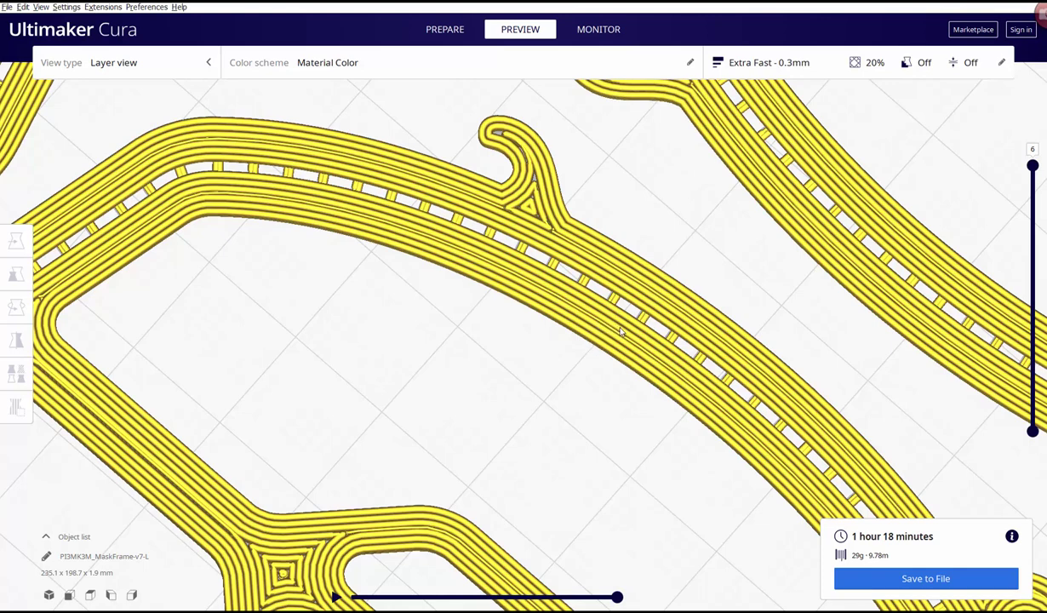
scroll(582, 328, up, 3)
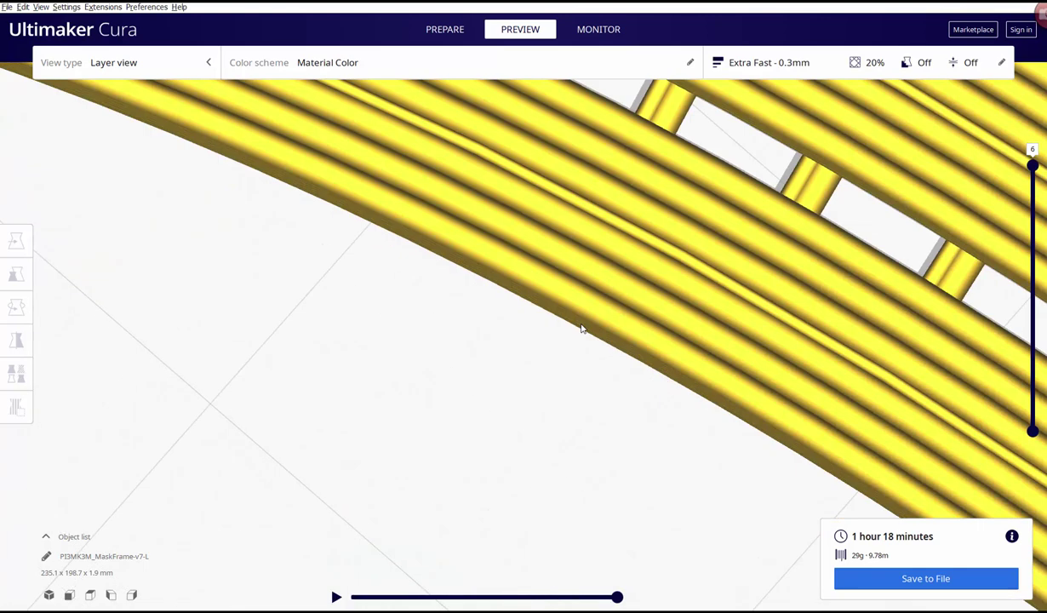
scroll(570, 332, down, 6)
scroll(536, 346, up, 2)
scroll(555, 290, down, 4)
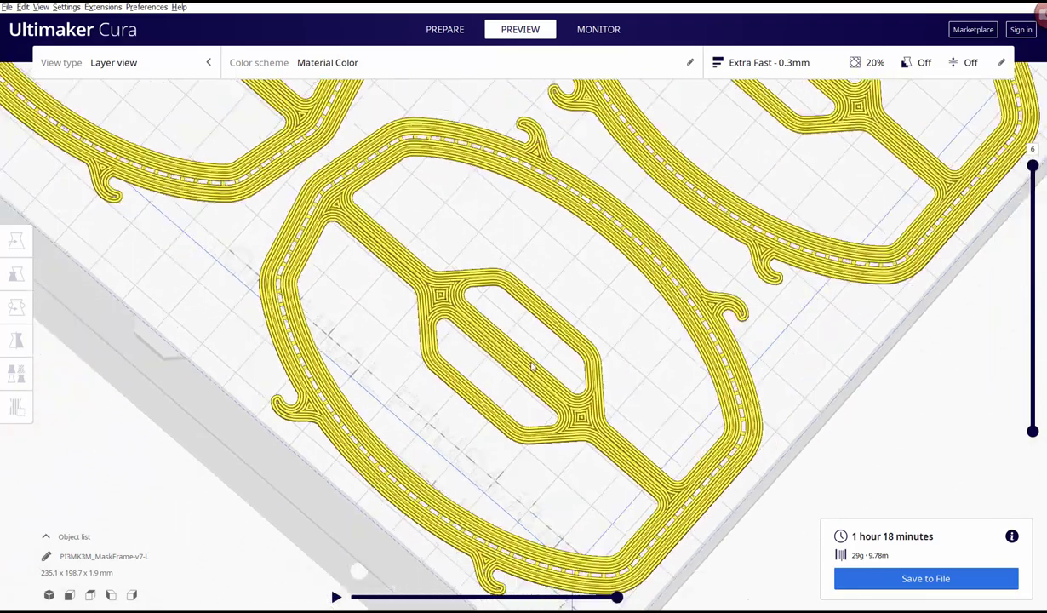
- Examine the sliced wall lines in the central bars and junctions of the mask frame up close
scroll(502, 374, up, 8)
scroll(417, 407, down, 5)
scroll(430, 367, up, 2)
scroll(436, 358, up, 3)
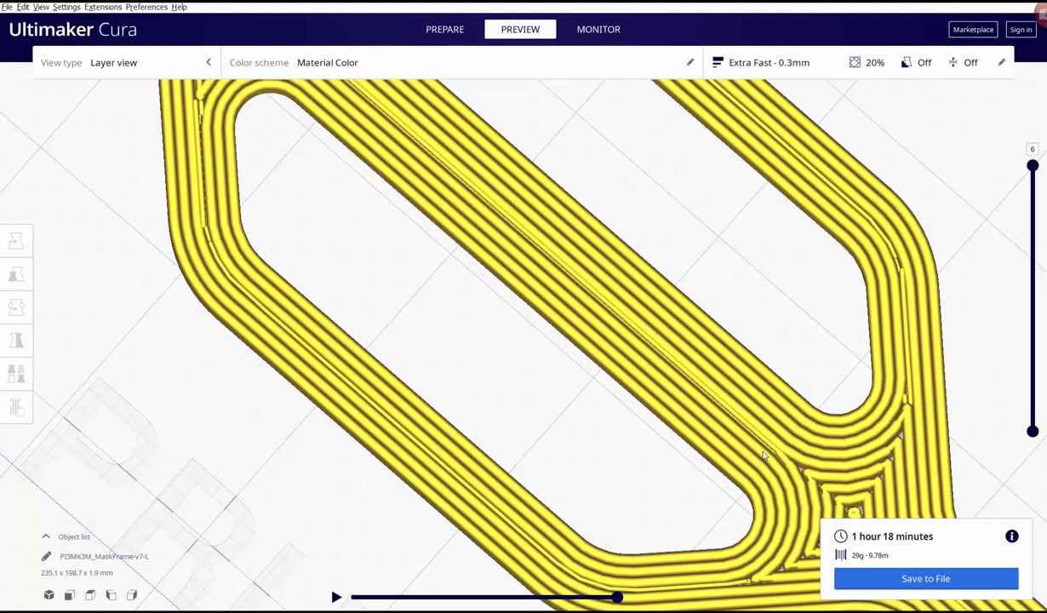
scroll(722, 409, up, 3)
scroll(722, 405, down, 10)
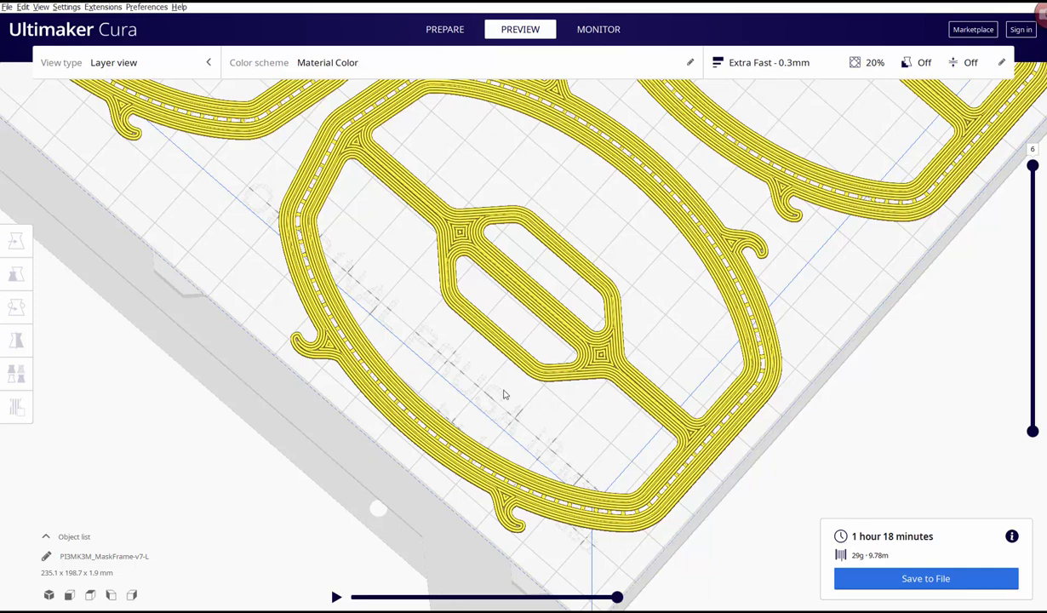
- Review the layer preview of all four mask frames across the whole build plate
scroll(435, 304, down, 1)
scroll(430, 299, up, 2)
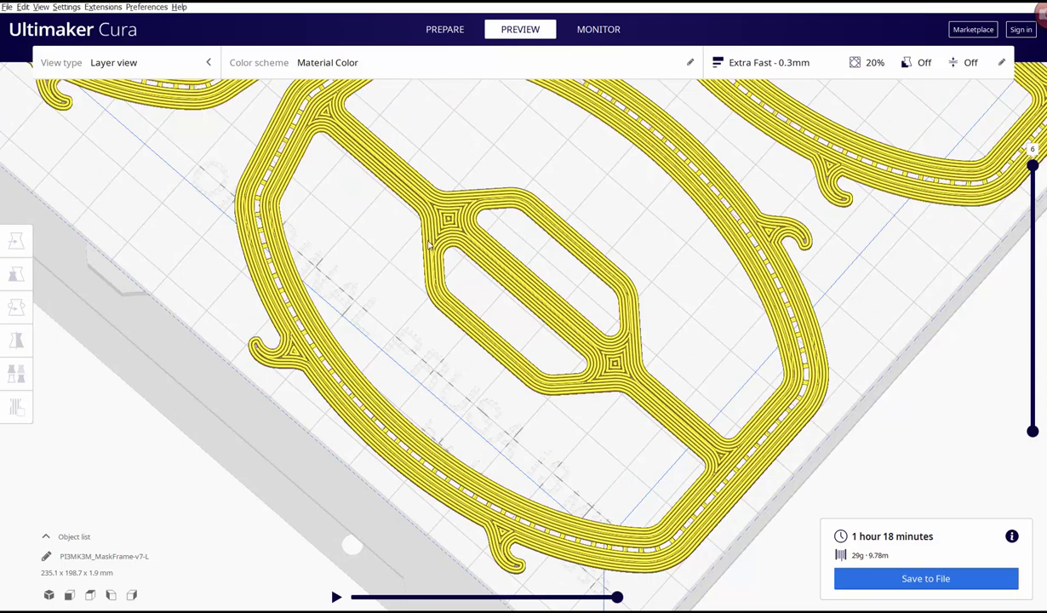
scroll(382, 285, up, 2)
scroll(371, 277, down, 2)
scroll(380, 223, down, 2)
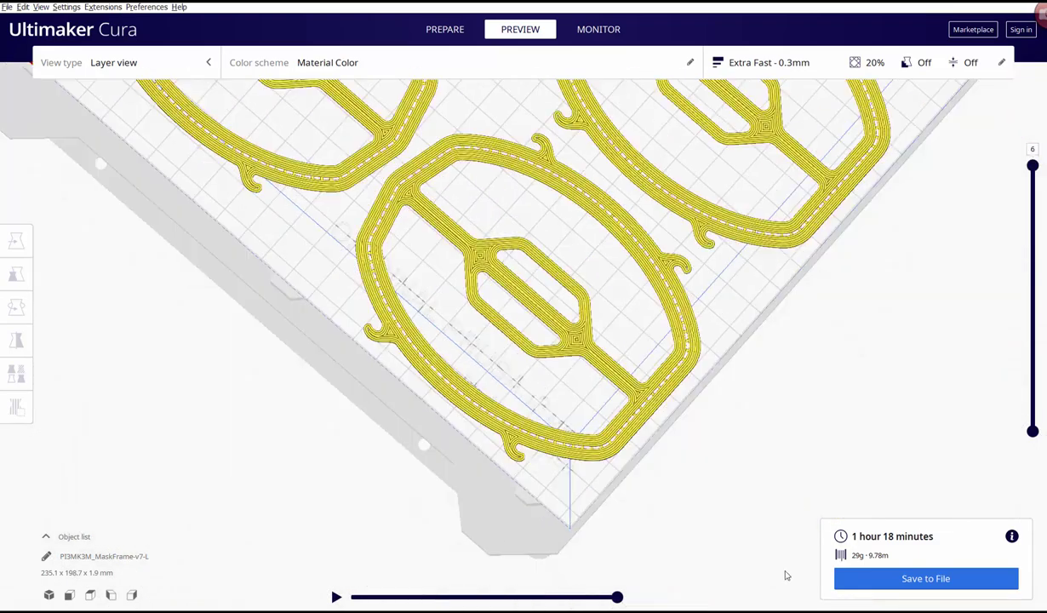
scroll(660, 404, down, 2)
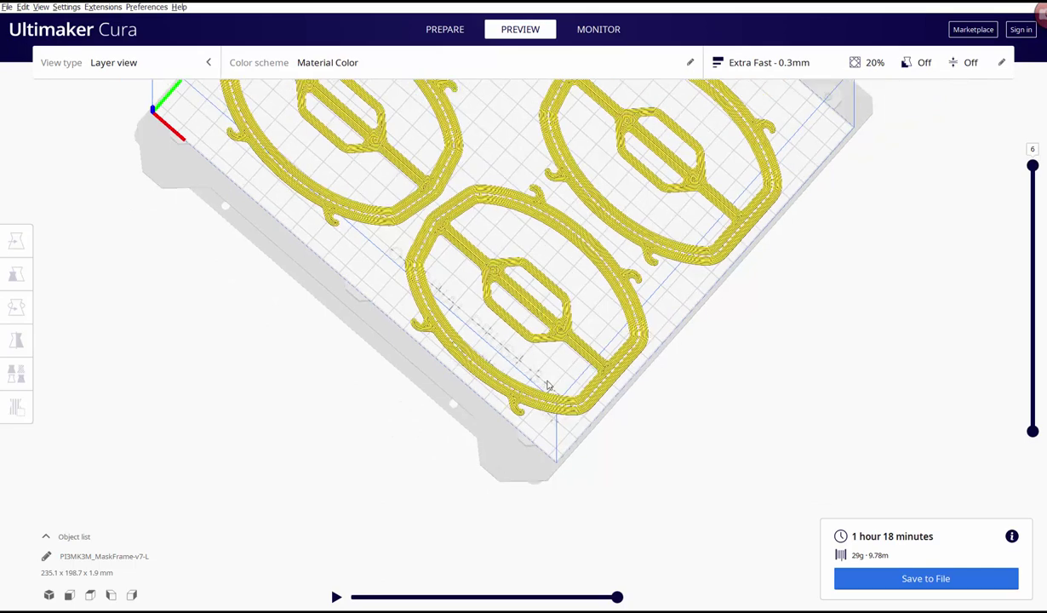
mouse_move(552, 401)
right_down()
mouse_move(575, 385)
mouse_move(563, 275)
mouse_move(599, 340)
mouse_move(596, 409)
mouse_move(566, 400)
right_up()
scroll(522, 284, up, 3)
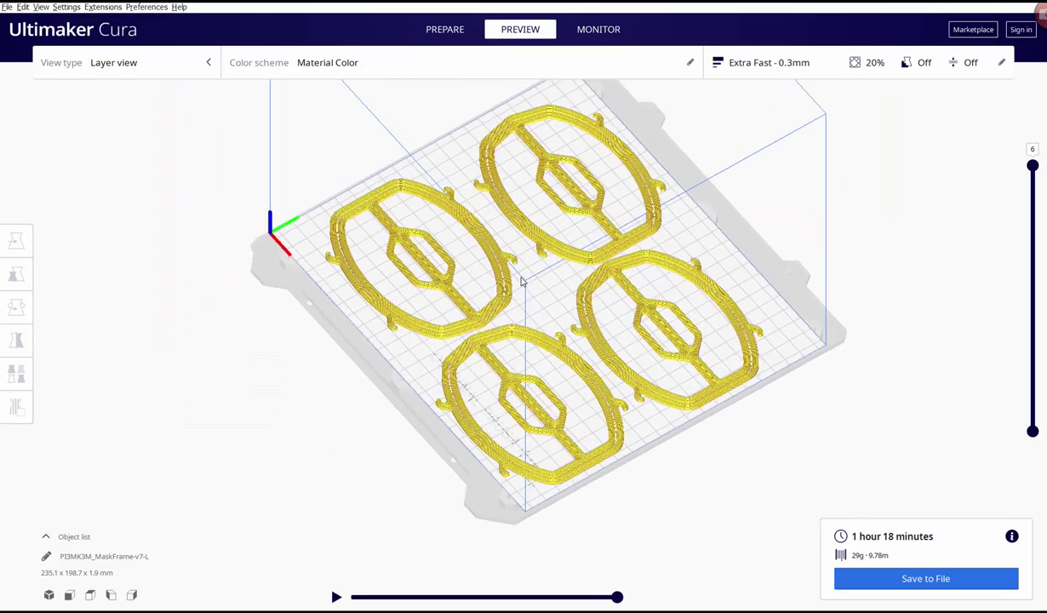
scroll(530, 308, up, 2)
right_drag(524, 285, 536, 343)
scroll(691, 394, down, 2)
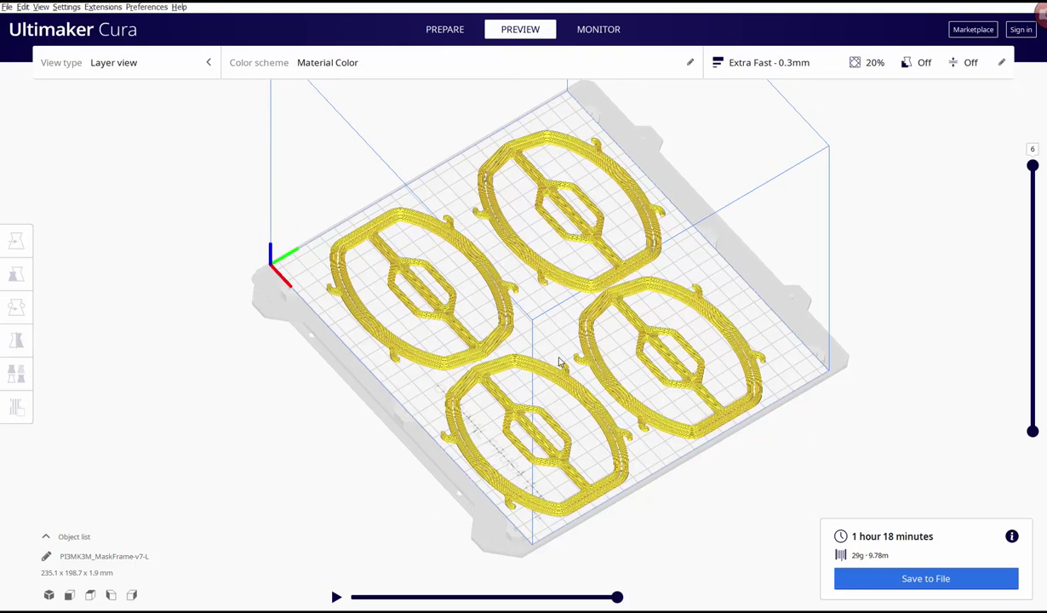
- Switch to PrusaSlicer and import MaskFrame-v7-L.stl from the MaskFrame-v7_FDM-Files folder onto the build plate
scroll(536, 343, up, 2)
scroll(559, 362, up, 1)
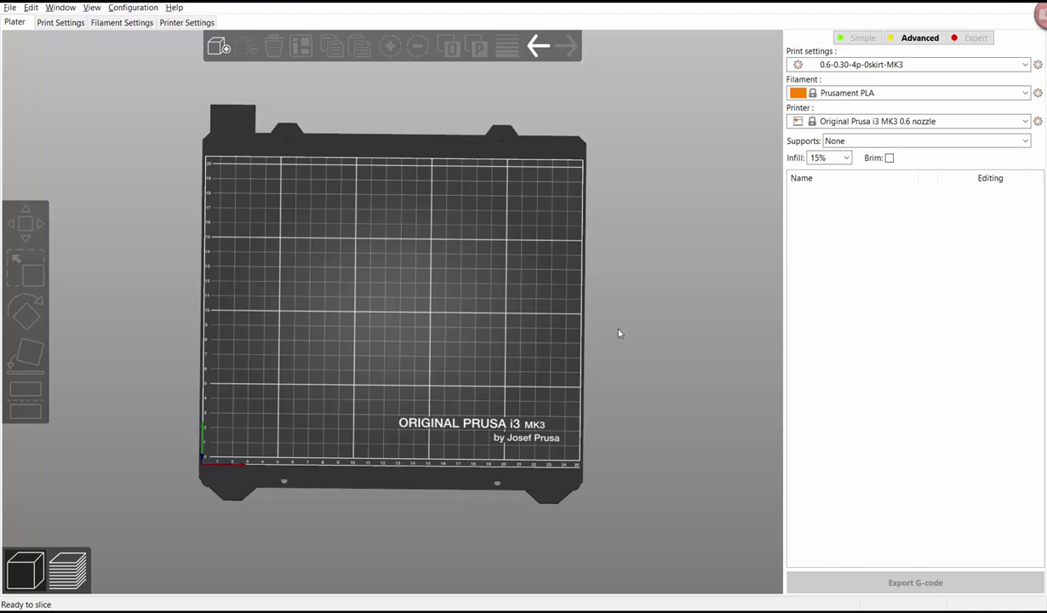
scroll(618, 333, up, 1)
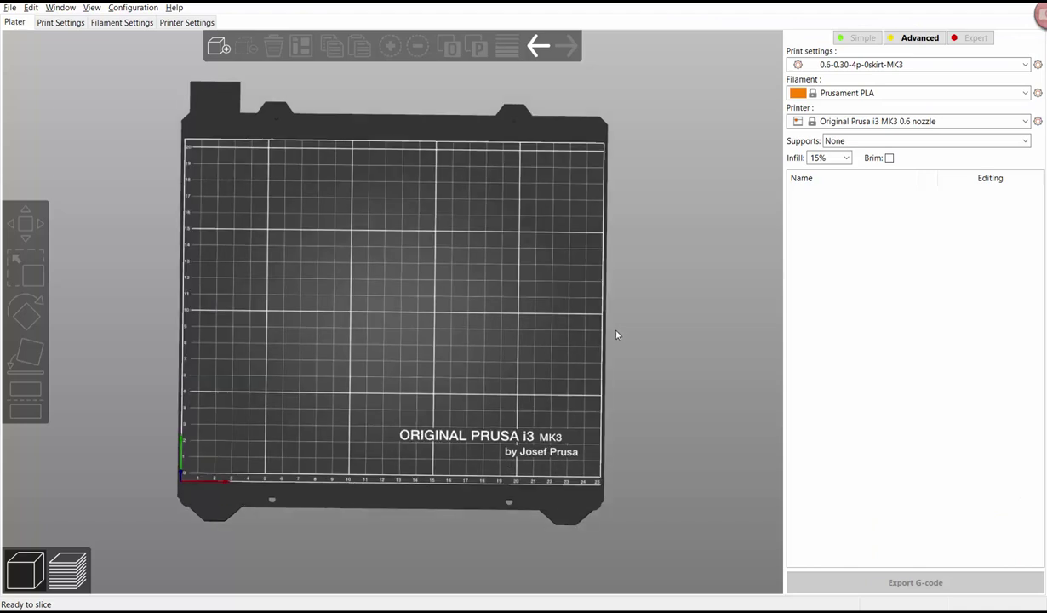
scroll(600, 347, down, 1)
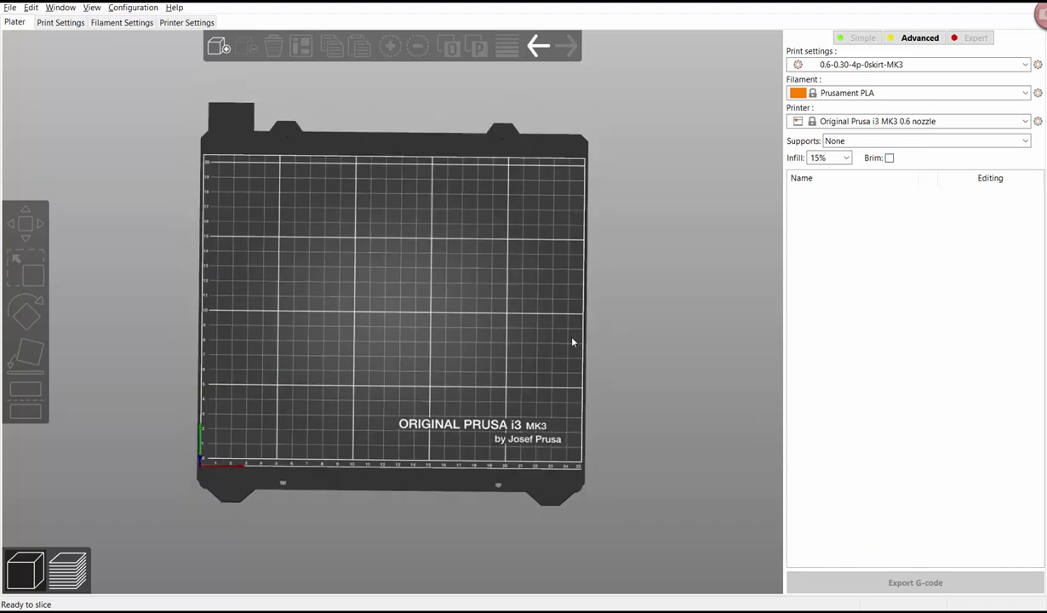
key(alt+Tab)
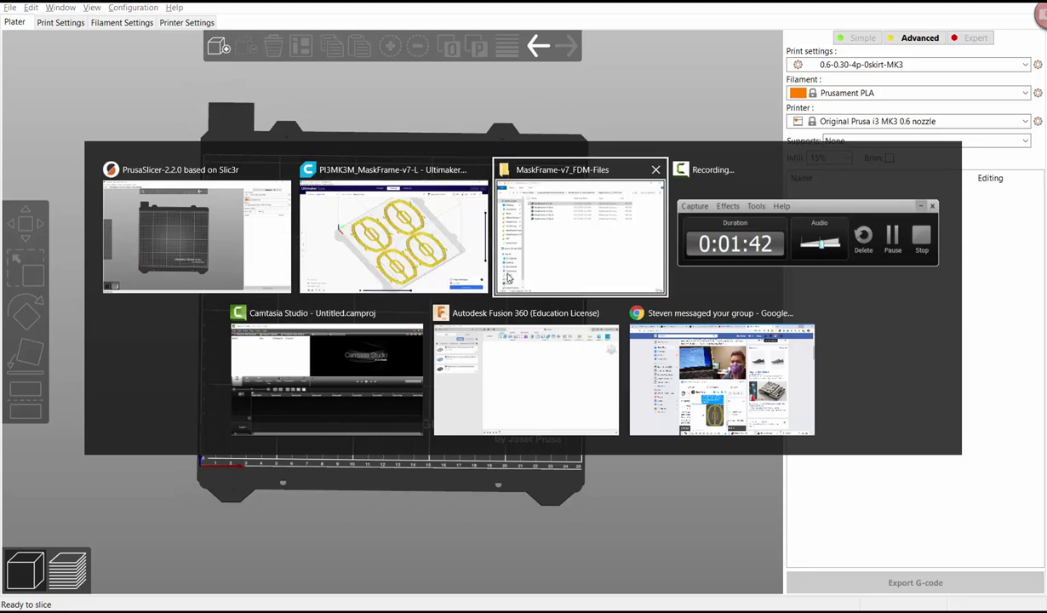
click(507, 275)
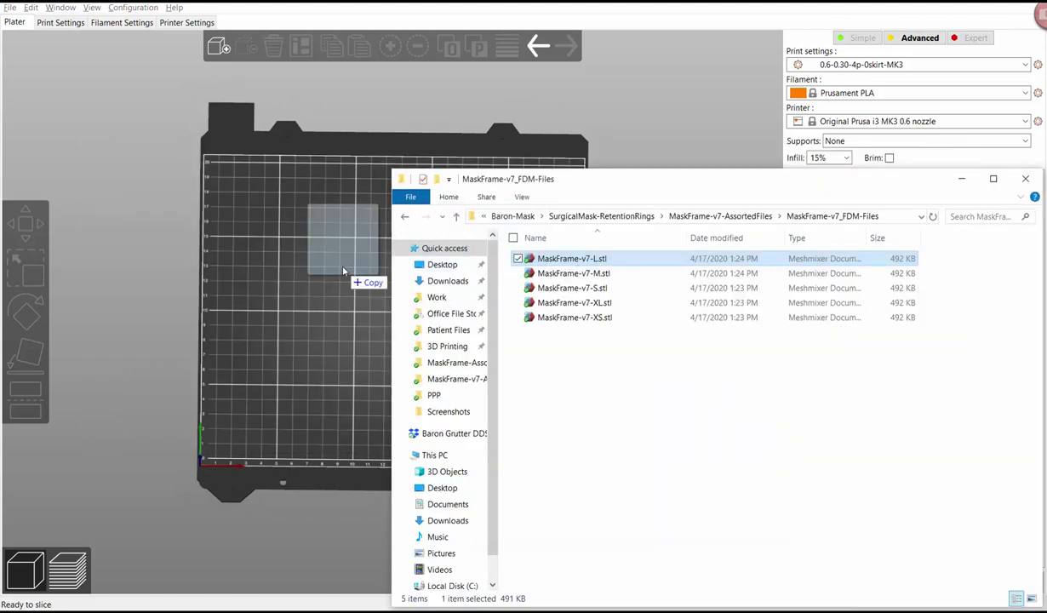
drag(343, 271, 353, 278)
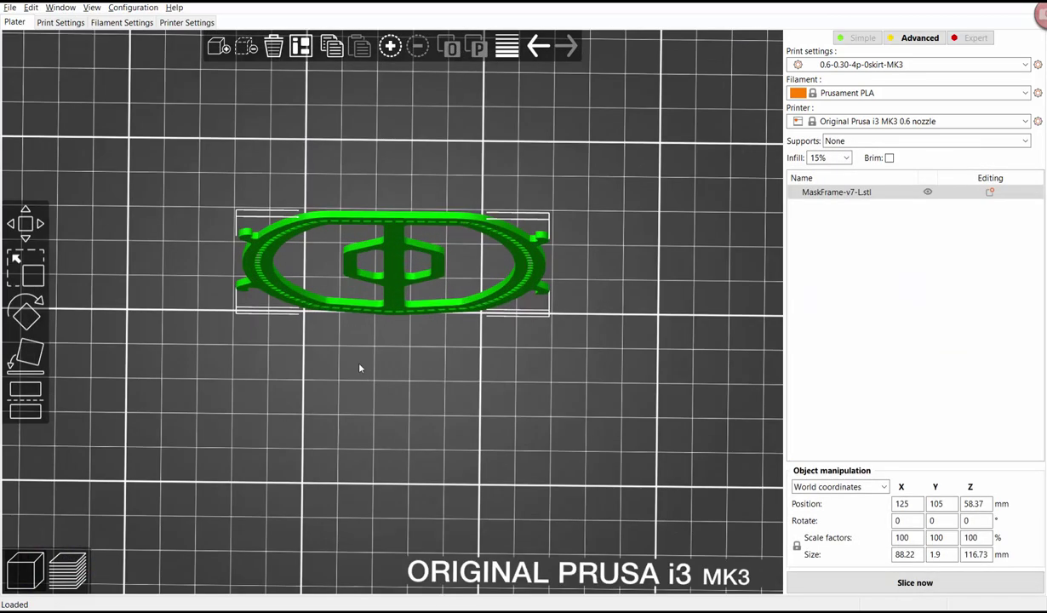
- Lay the upright mask frame flat on the build plate by placing its large flat face down
drag(359, 368, 344, 355)
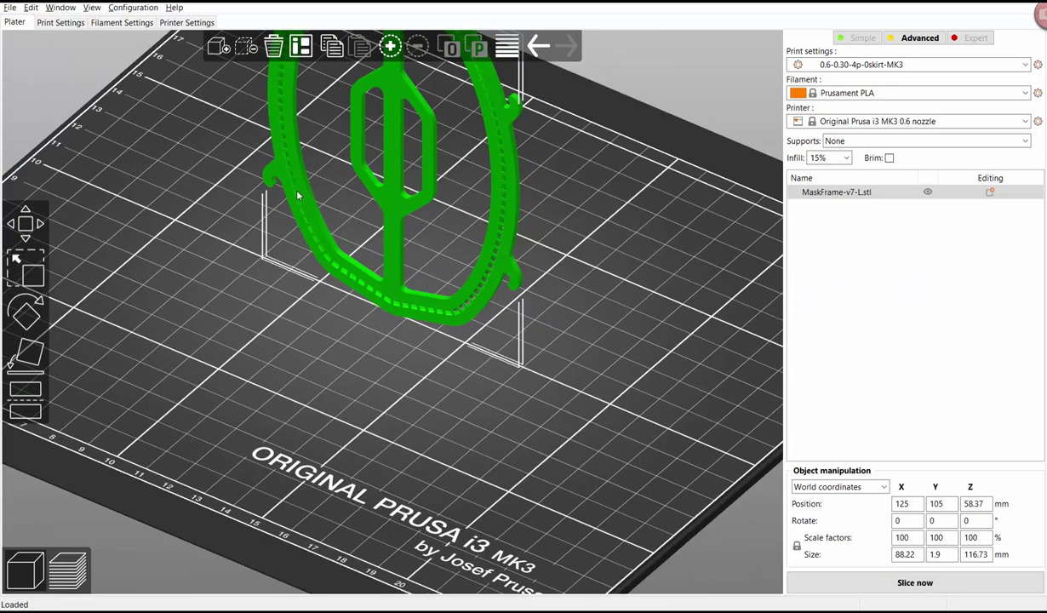
drag(310, 205, 394, 334)
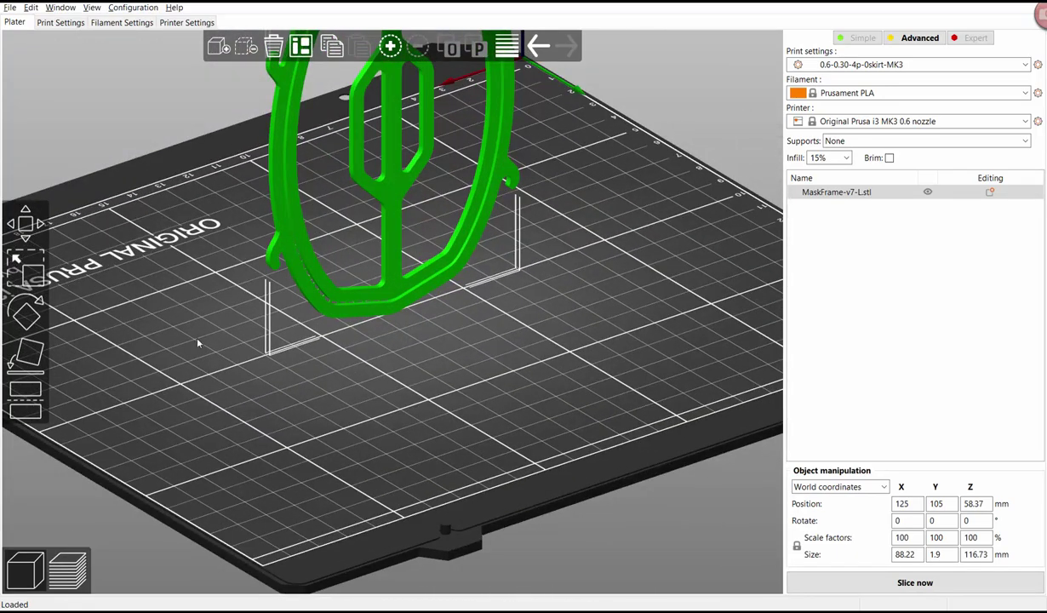
drag(199, 342, 337, 311)
drag(231, 304, 398, 171)
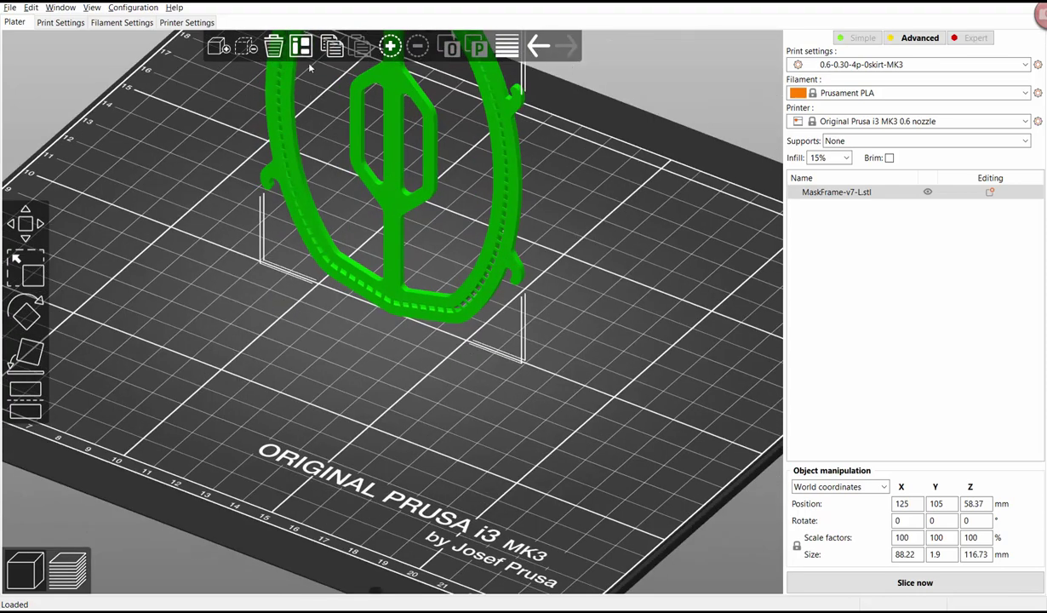
click(22, 356)
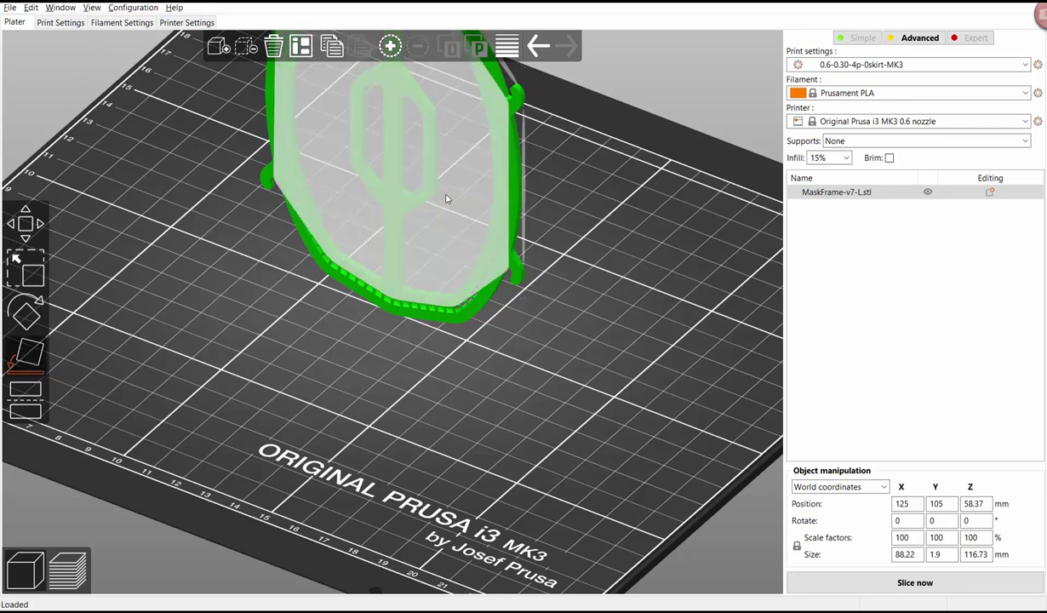
click(383, 157)
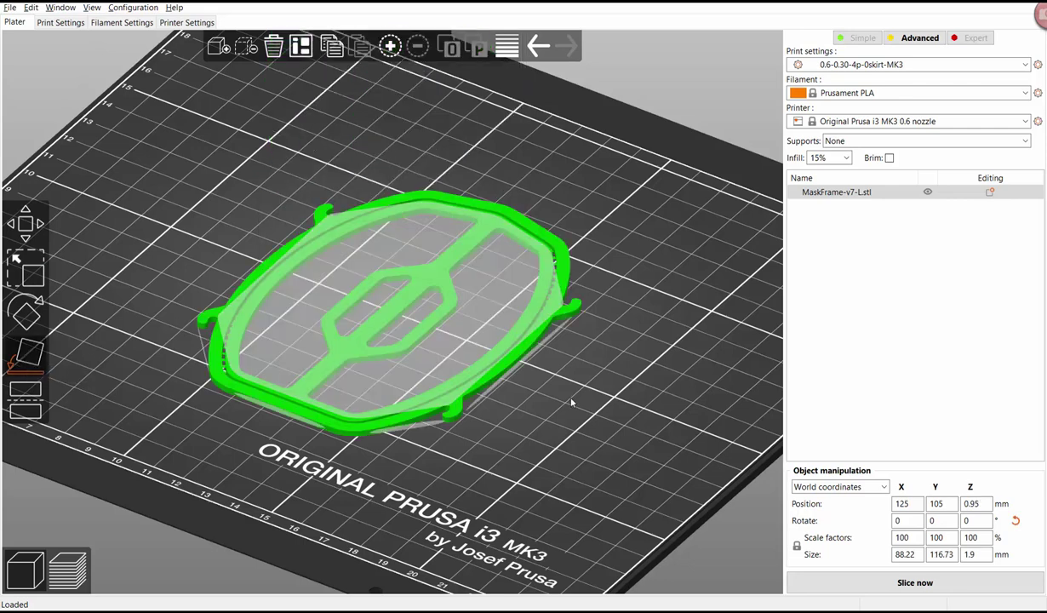
drag(556, 408, 551, 400)
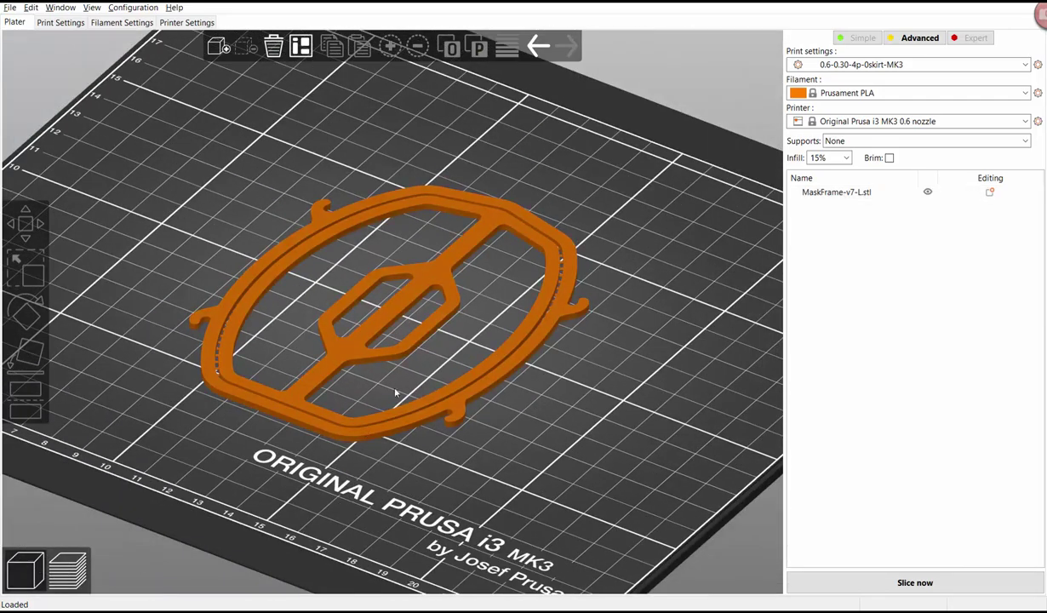
- Rotate the mask frame a quarter turn about the vertical axis so its long side runs along X
mouse_move(351, 417)
mouse_down()
mouse_move(241, 492)
mouse_move(339, 480)
mouse_move(334, 404)
mouse_up()
scroll(334, 404, down, 6)
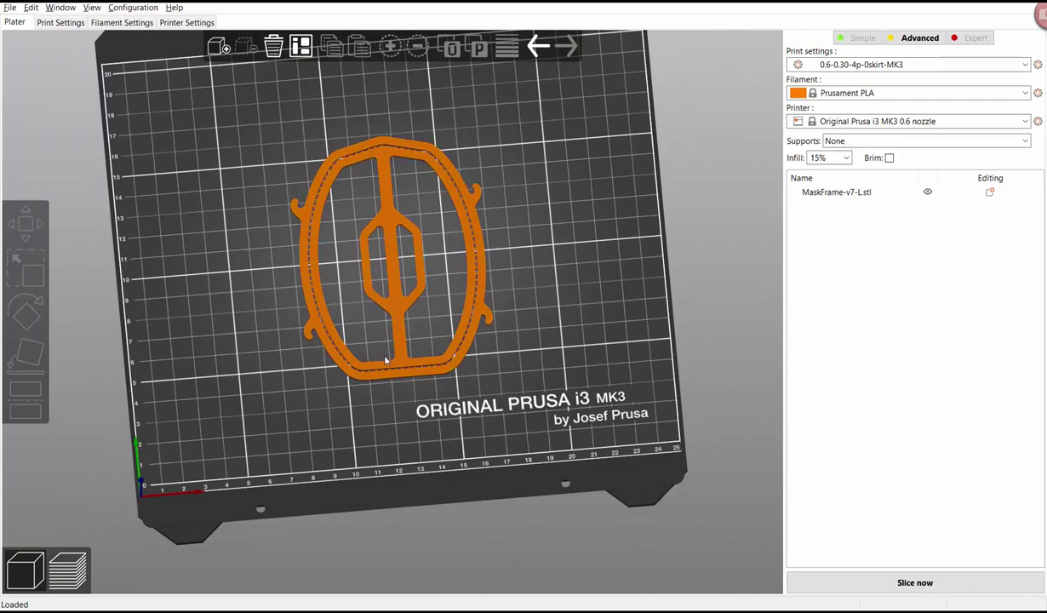
drag(384, 400, 365, 369)
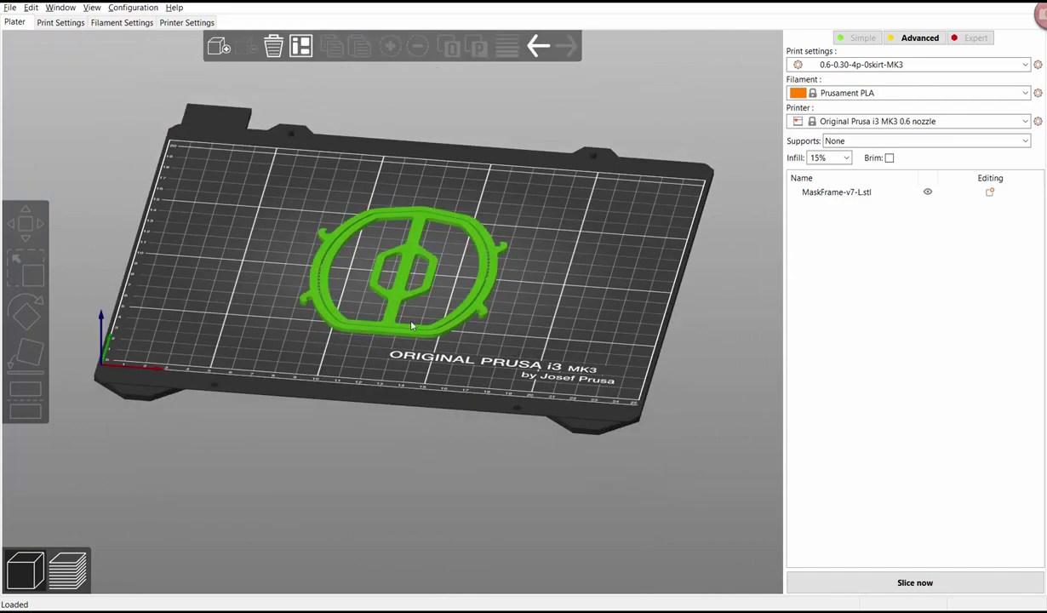
scroll(281, 304, up, 4)
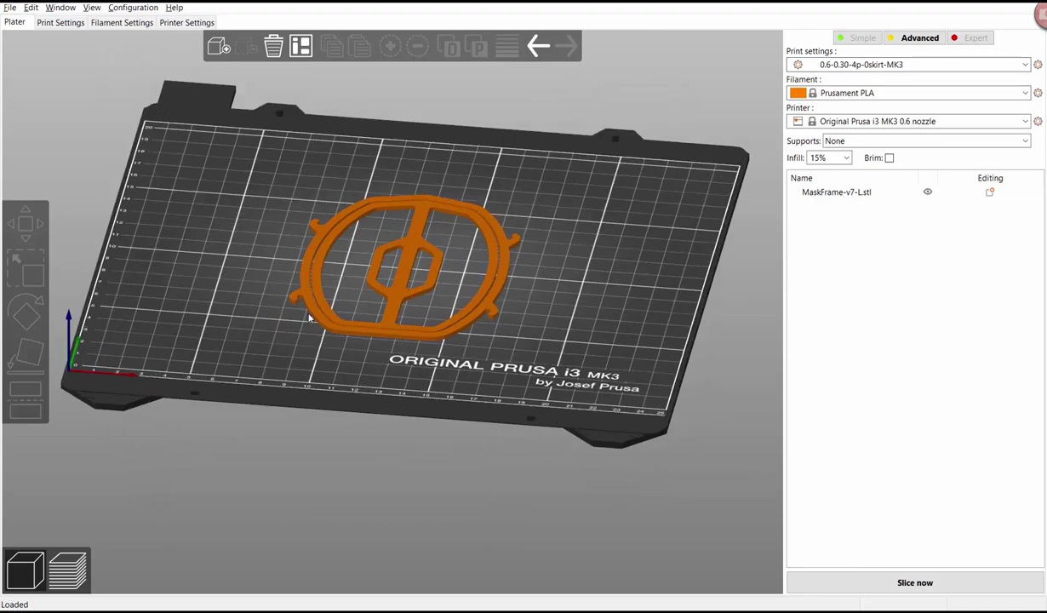
drag(158, 223, 175, 256)
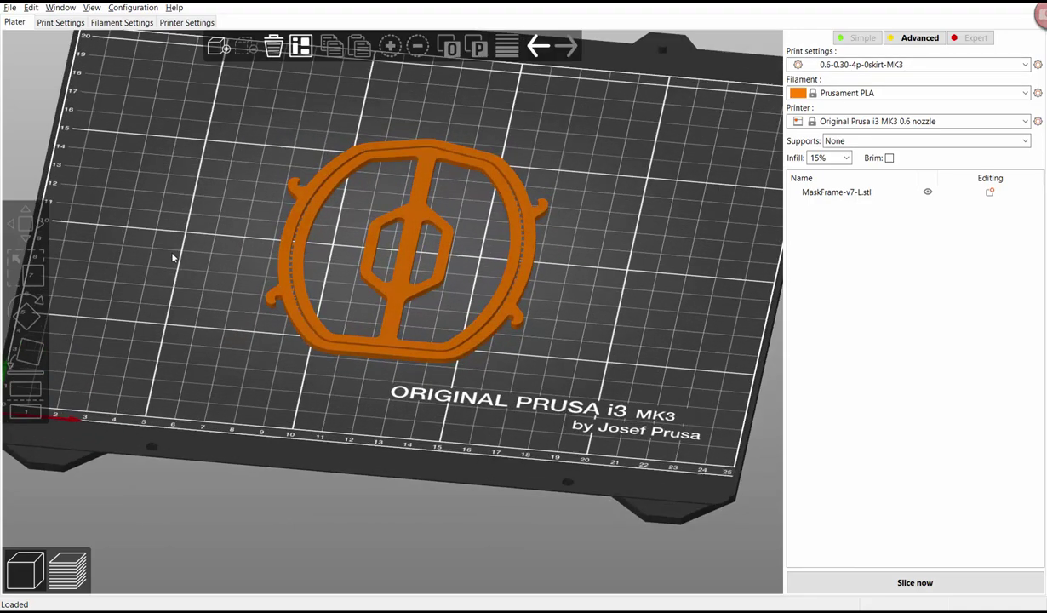
scroll(181, 267, up, 3)
click(368, 246)
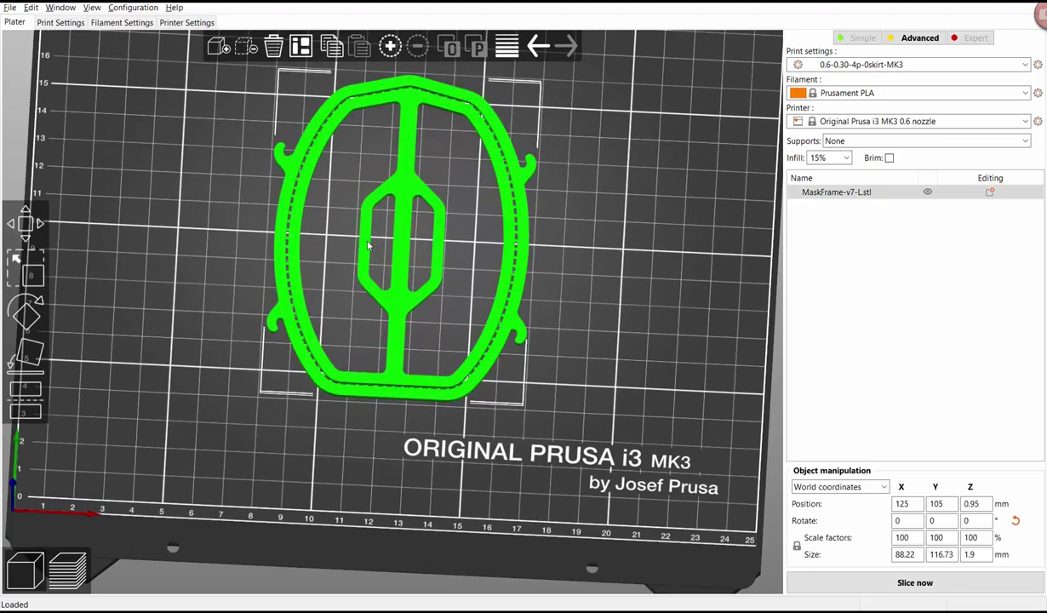
click(25, 304)
drag(645, 215, 408, 123)
key(Escape)
click(514, 332)
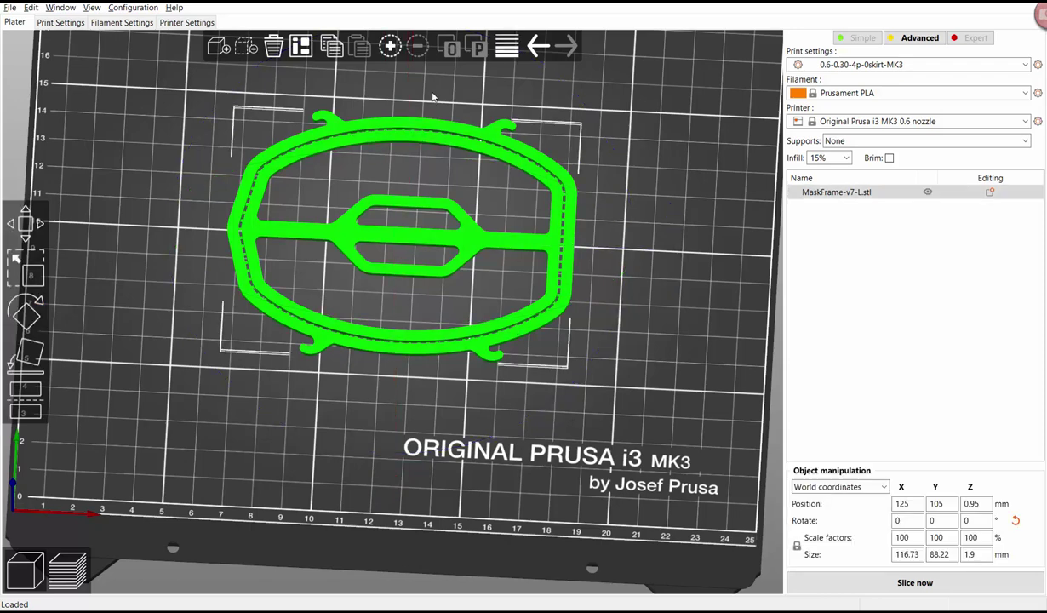
- Add three more instances of the mask frame to make four in total
click(390, 46)
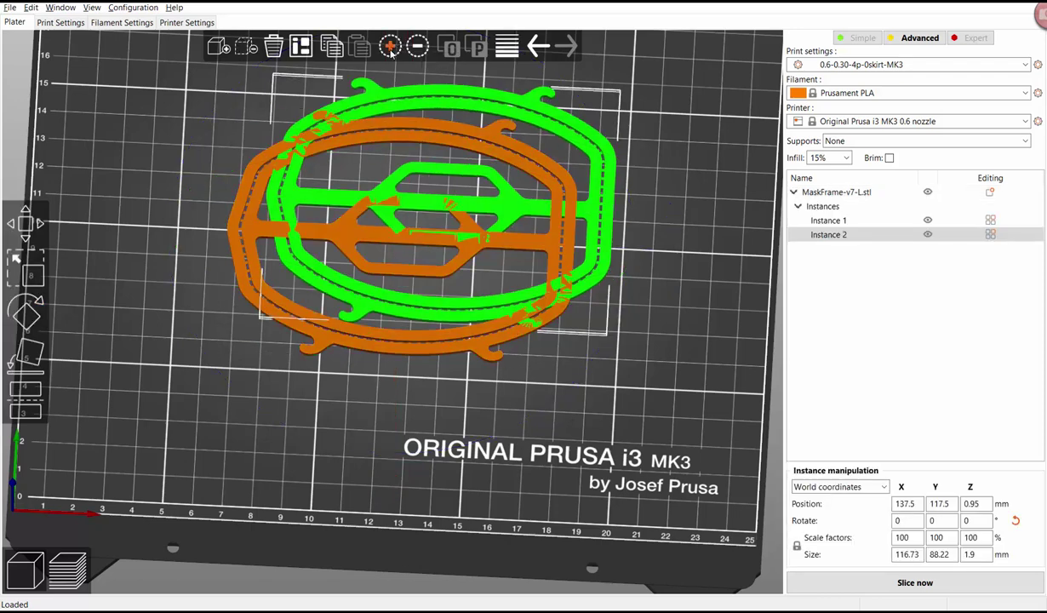
click(390, 48)
key(plus)
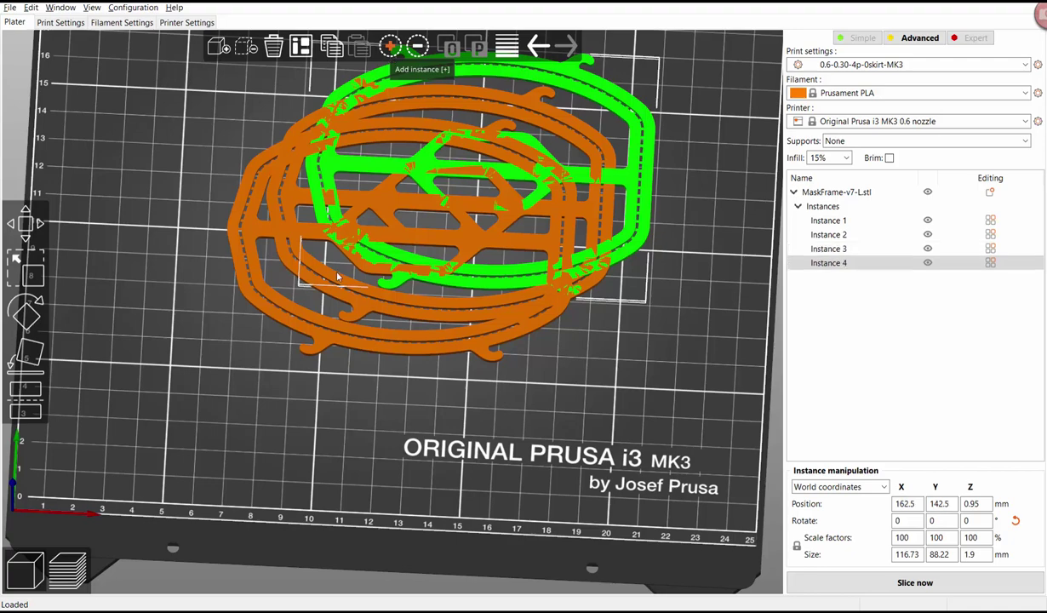
scroll(296, 187, down, 5)
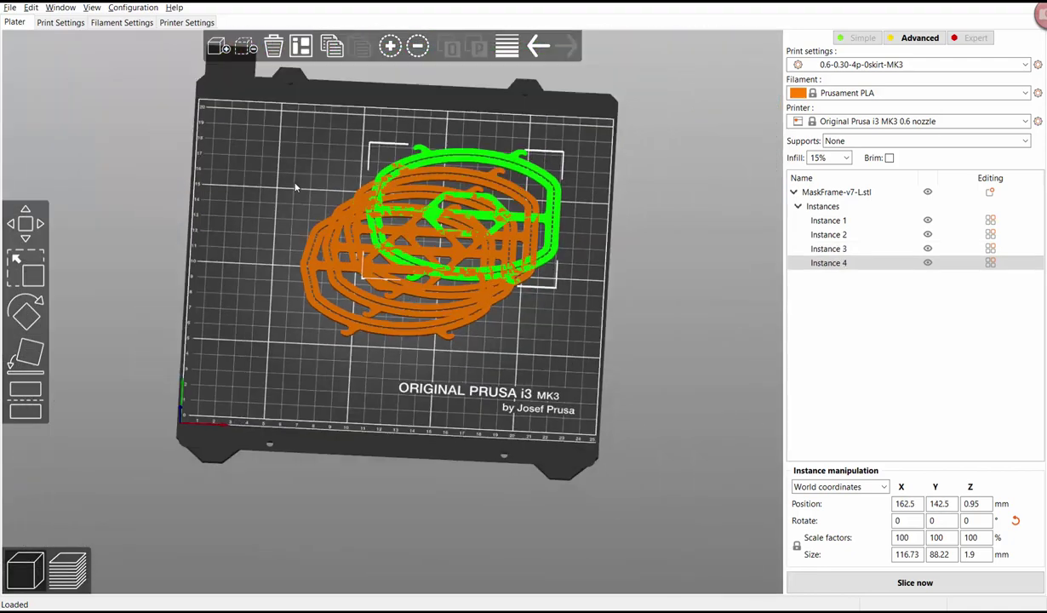
- Arrange the four mask frame instances automatically so they sit side by side on the build plate without overlapping
drag(296, 188, 230, 162)
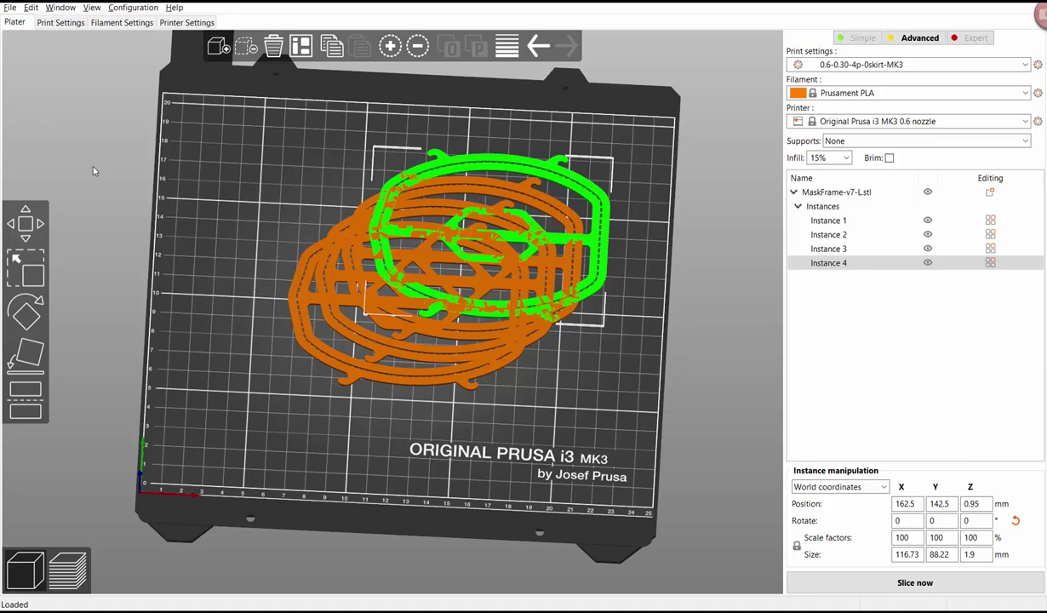
key(a)
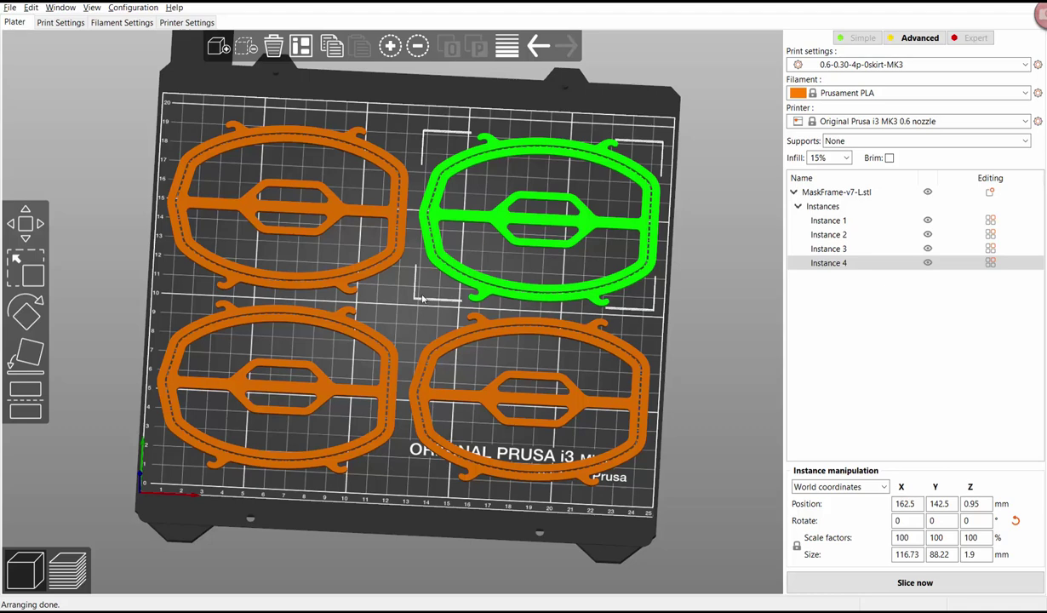
scroll(417, 298, down, 1)
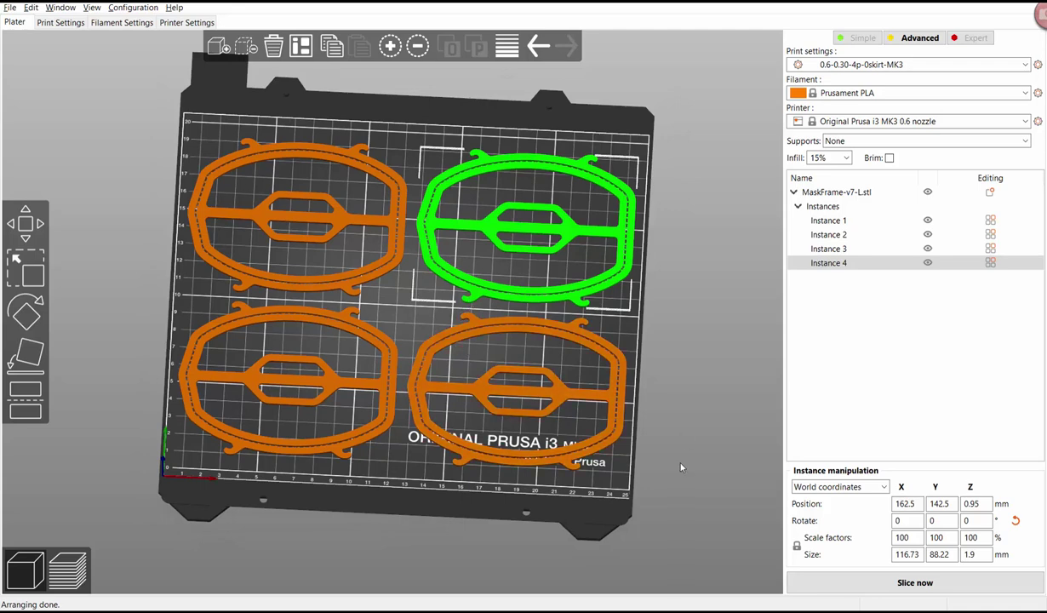
mouse_move(651, 446)
mouse_down()
mouse_move(631, 427)
mouse_move(643, 432)
mouse_up()
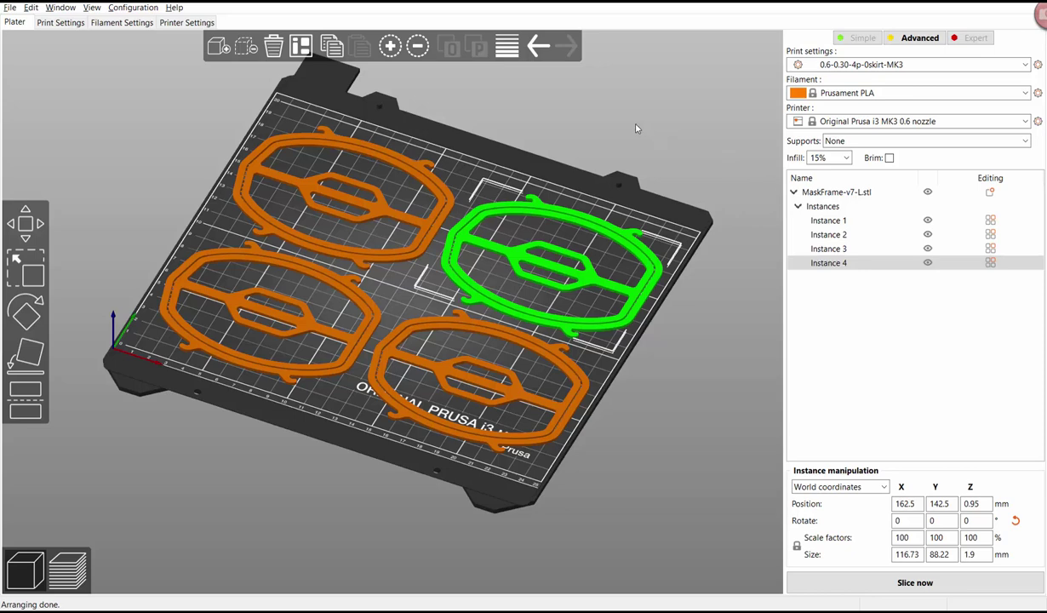
drag(605, 125, 607, 147)
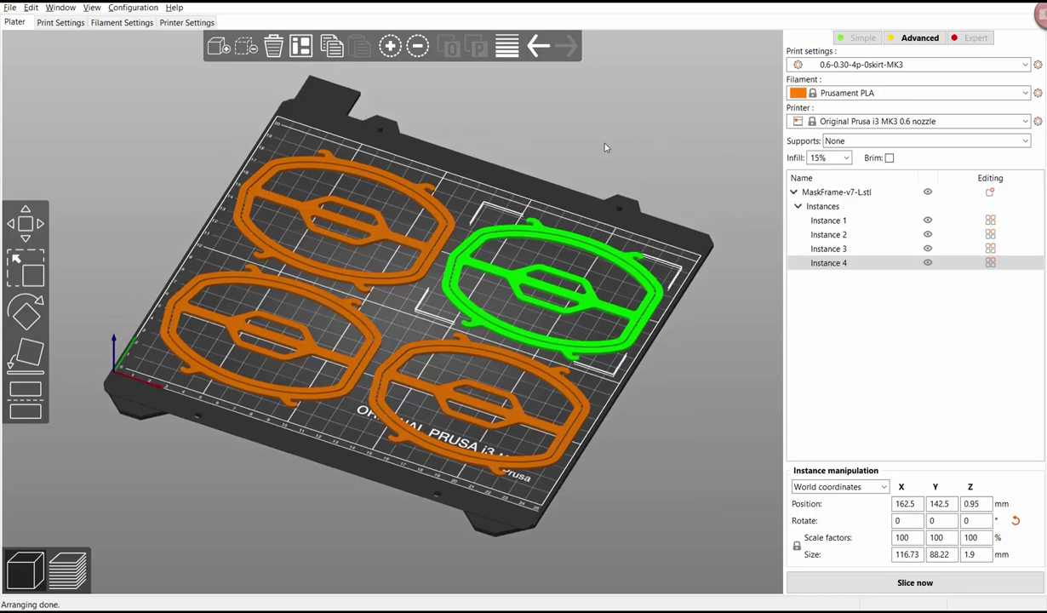
key(0)
scroll(607, 147, up, 2)
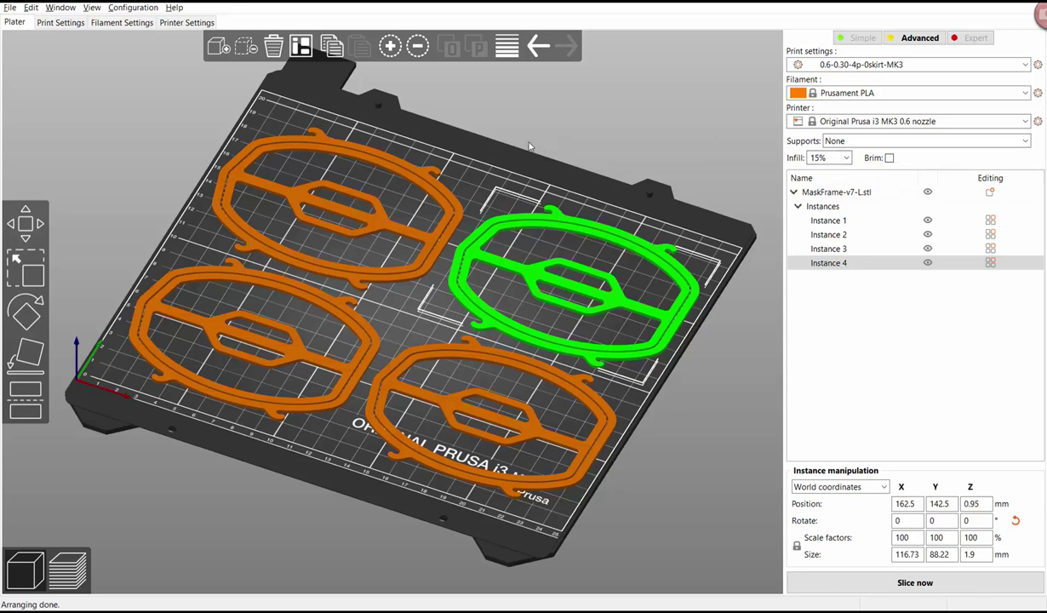
- Set the number of perimeters to 11 in the print profile's vertical shell settings
click(45, 25)
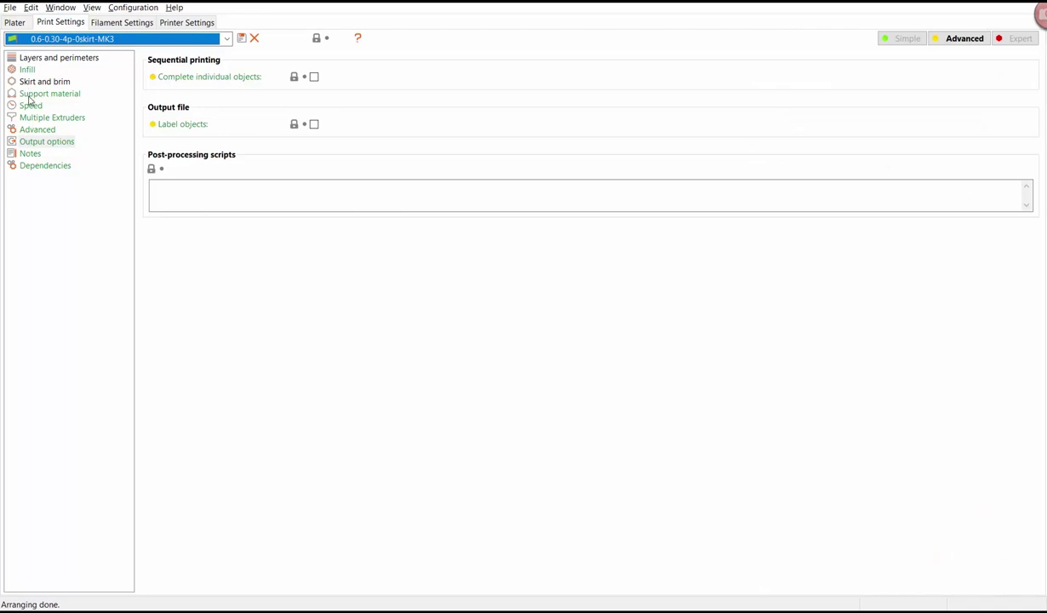
click(39, 57)
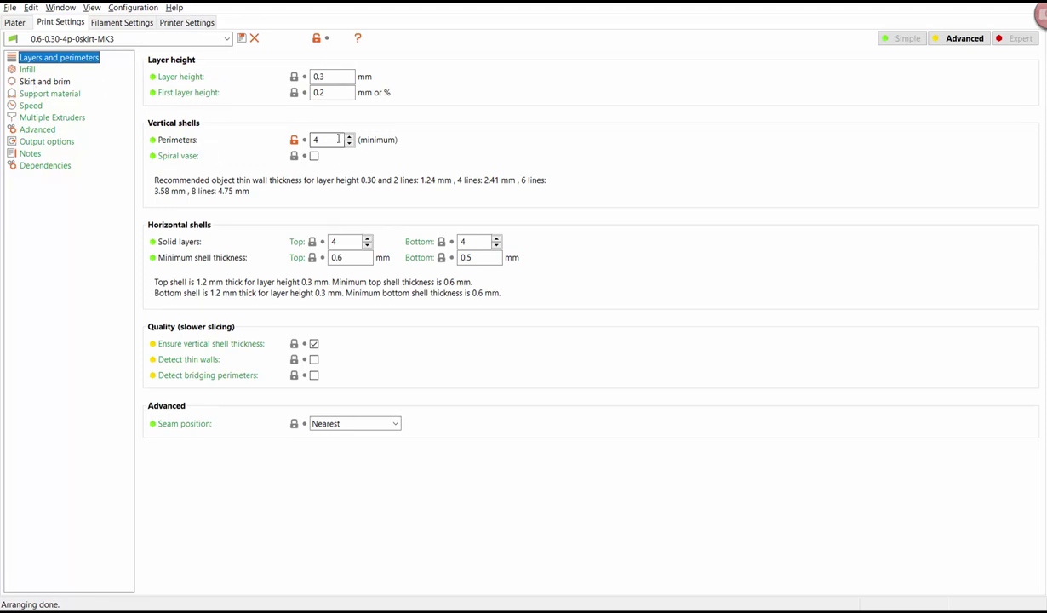
mouse_move(341, 138)
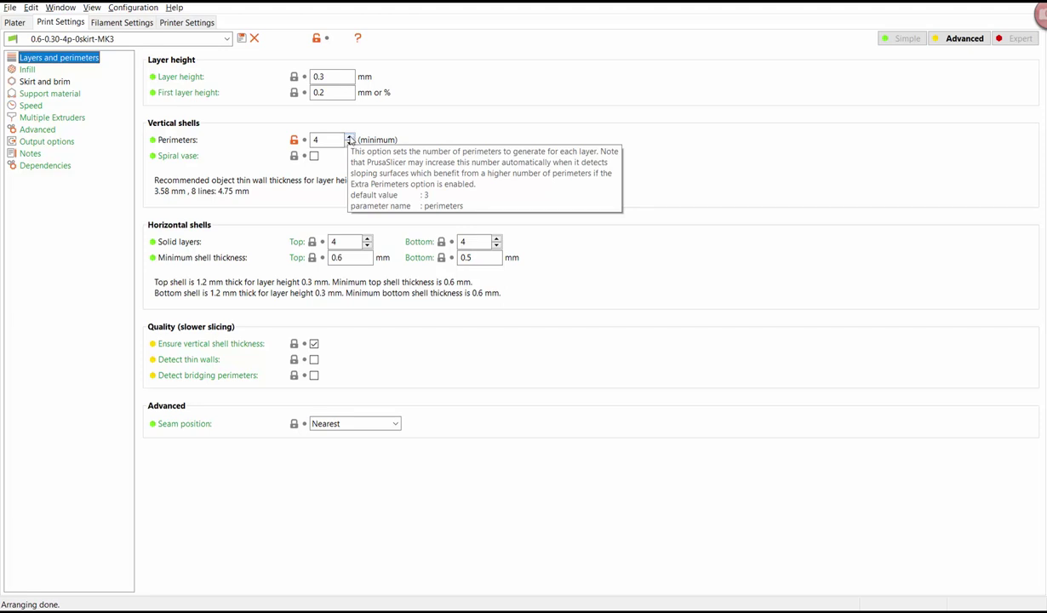
click(350, 137)
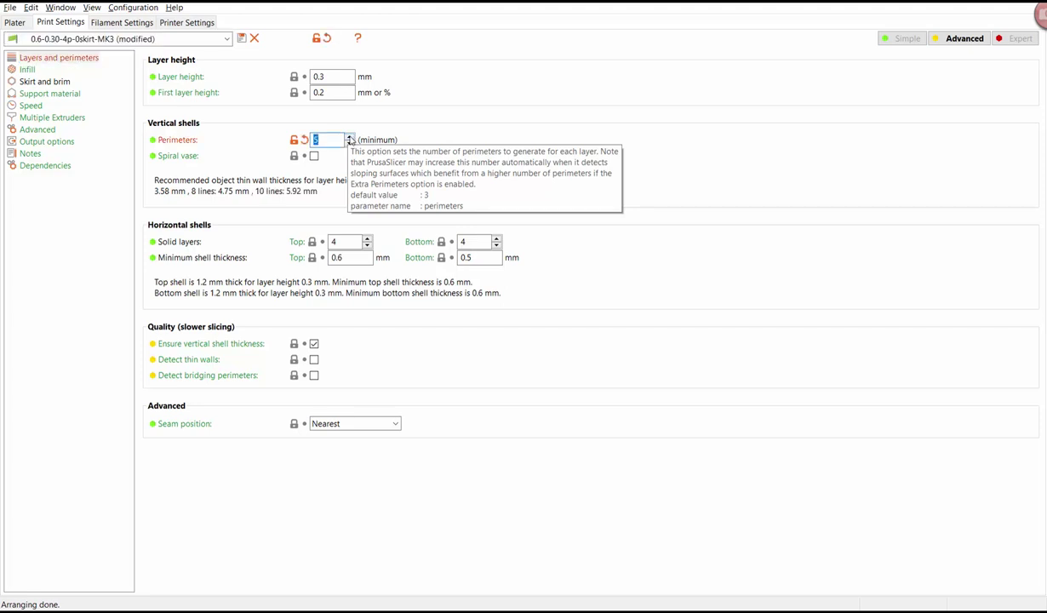
text(8)
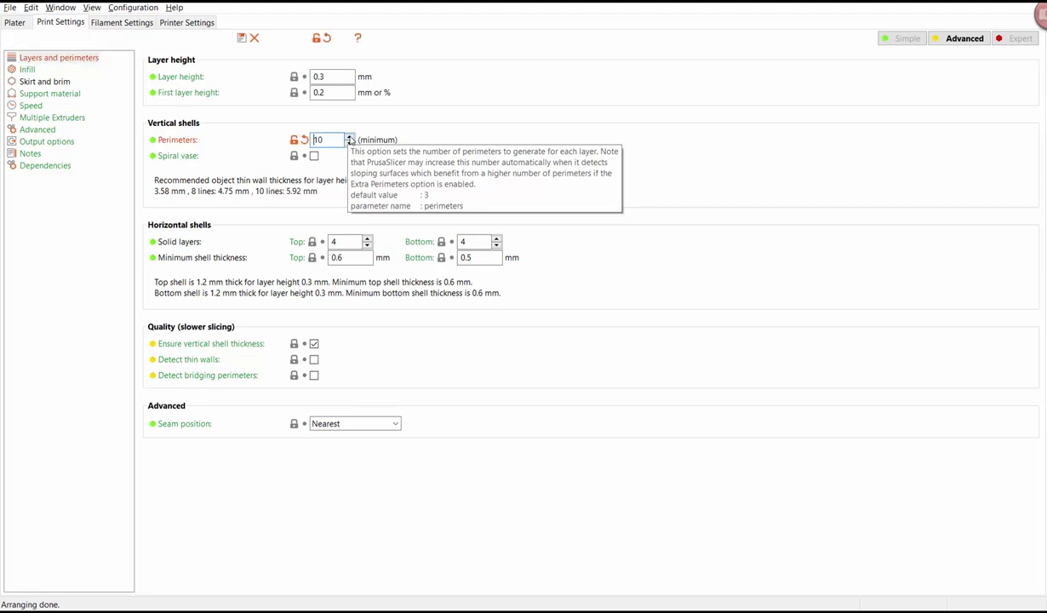
click(349, 137)
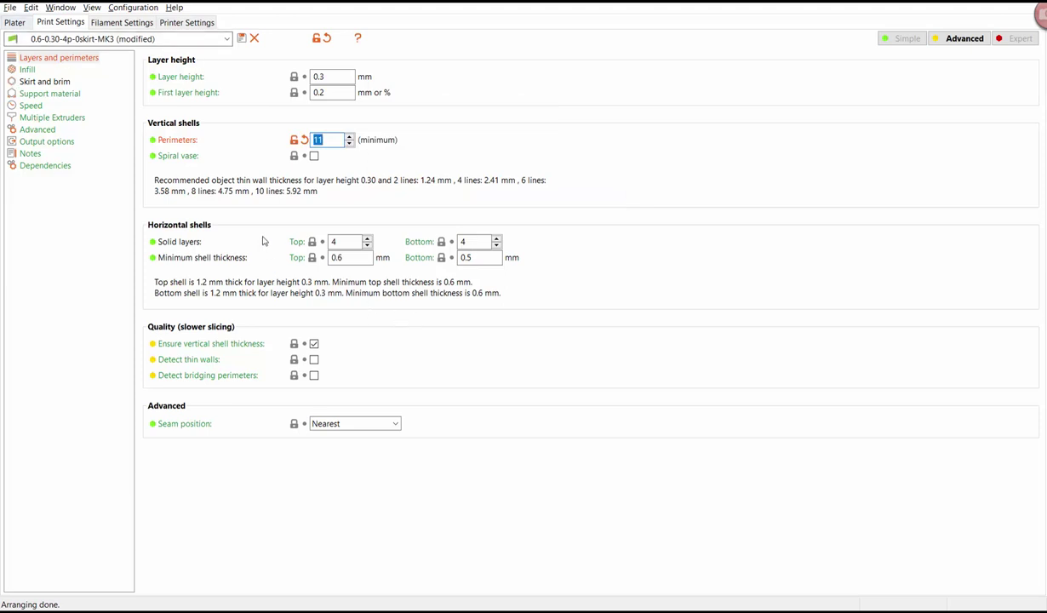
- Raise the skirt loops to 1 in the skirt and brim settings, and set them back to 0
click(26, 82)
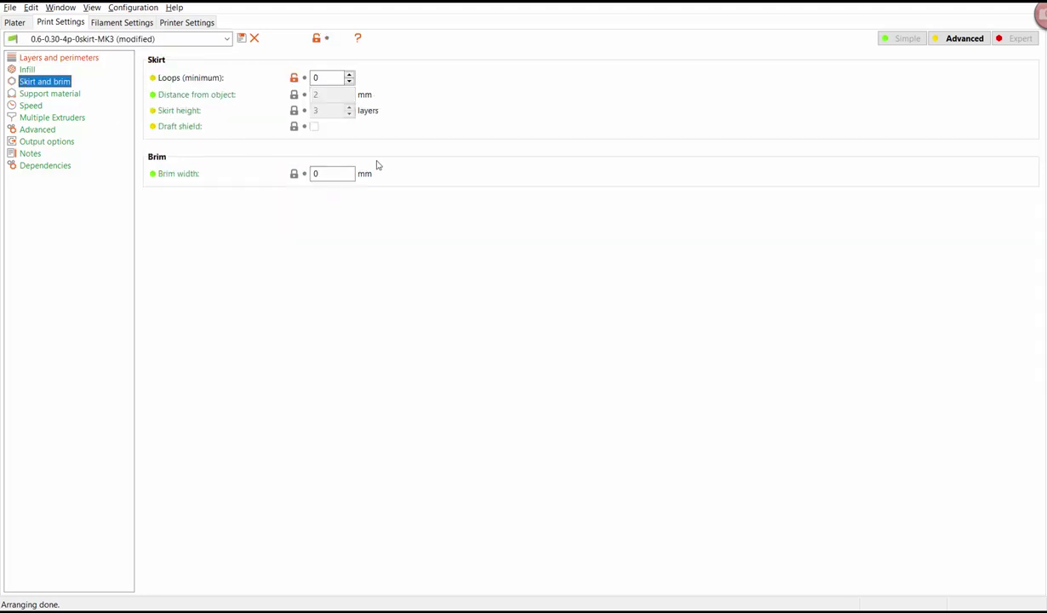
click(348, 75)
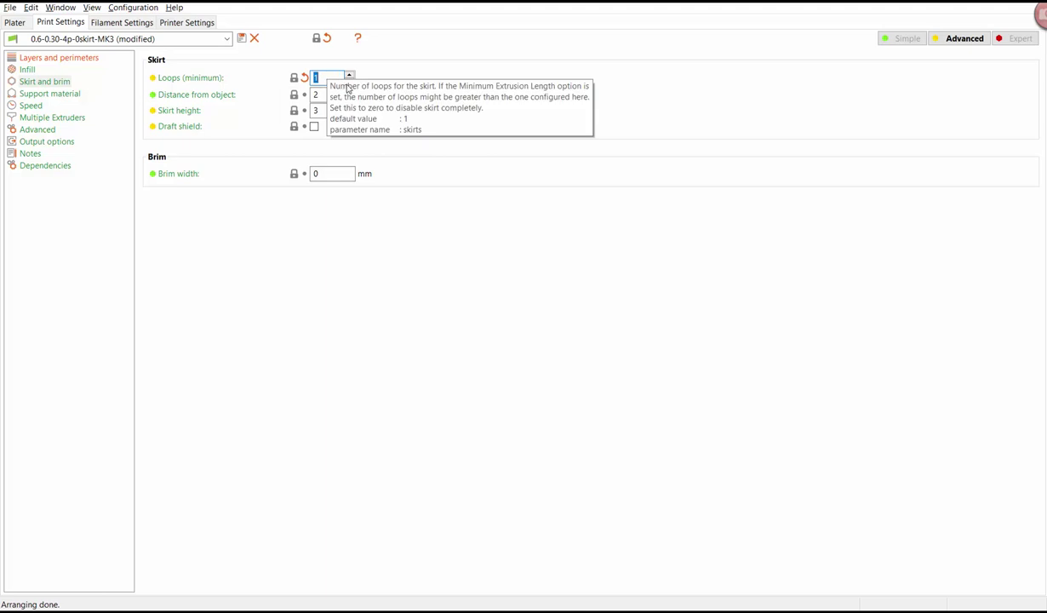
click(348, 81)
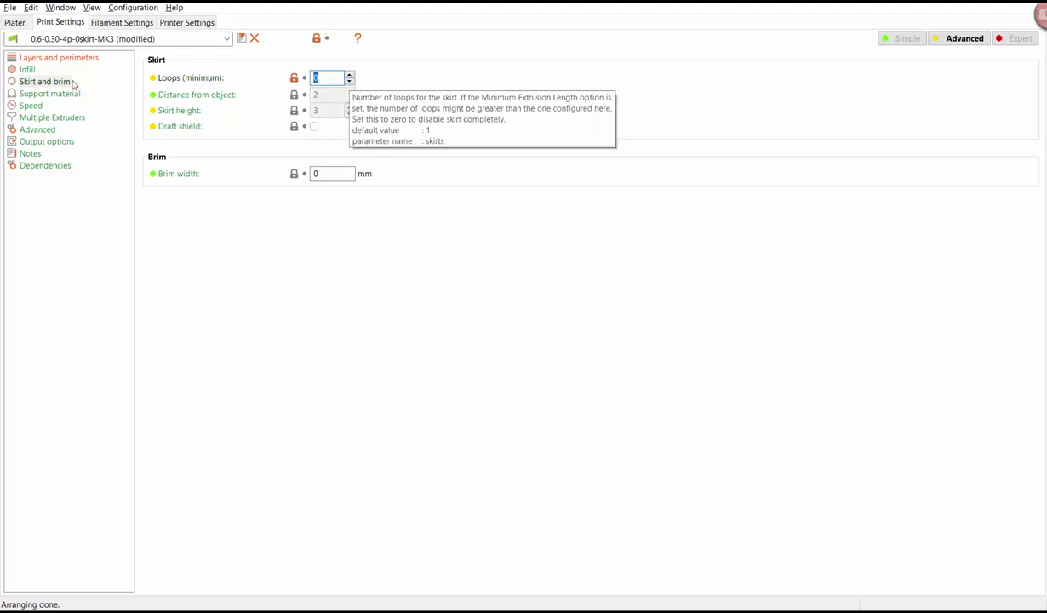
- Slice the four mask frames with the modified print profile and look closely at the generated toolpaths
click(14, 22)
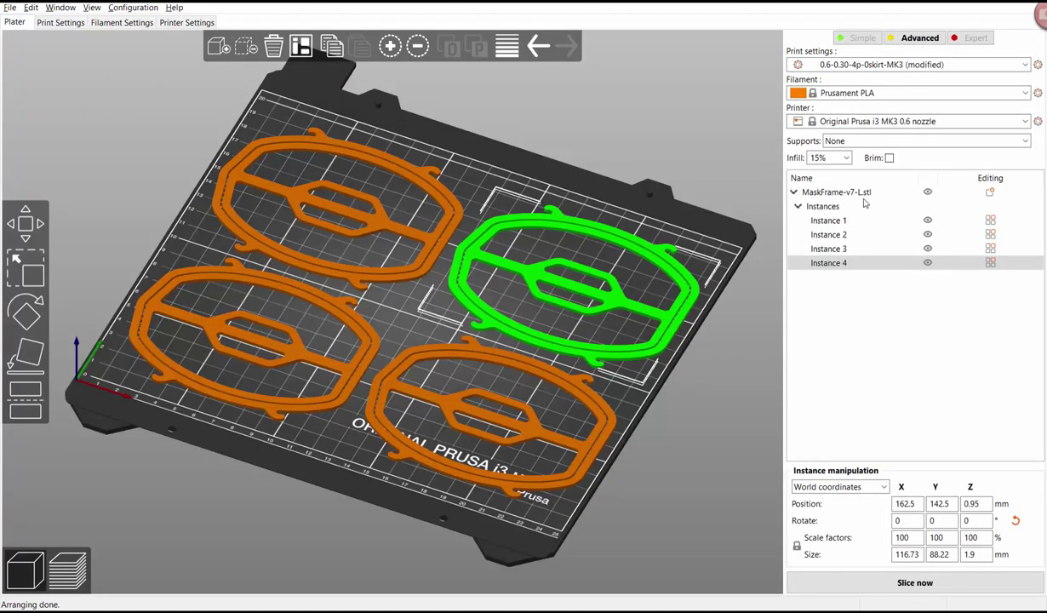
click(911, 582)
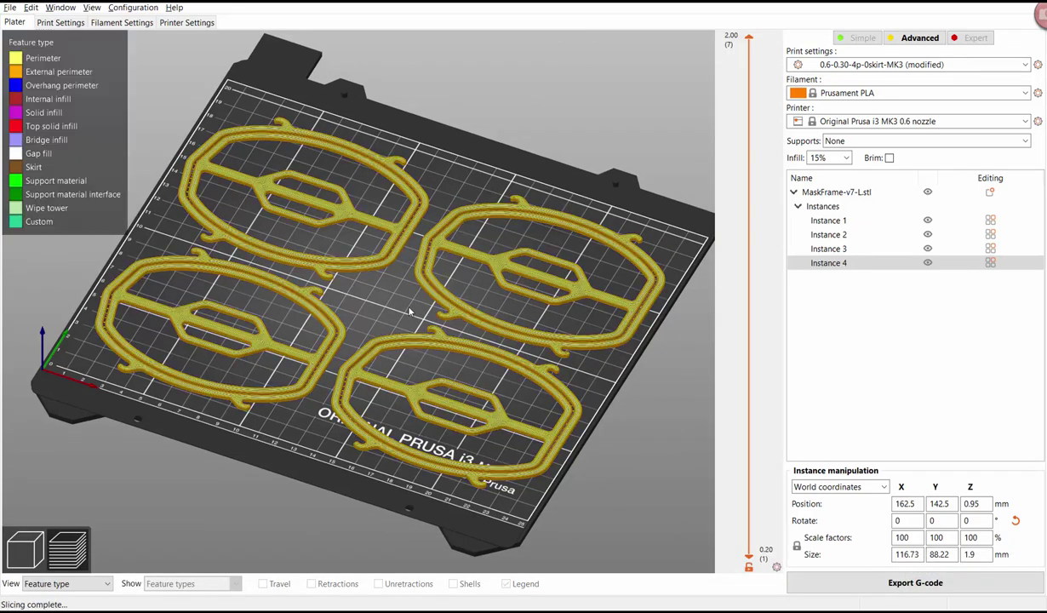
scroll(408, 310, up, 10)
drag(409, 308, 380, 238)
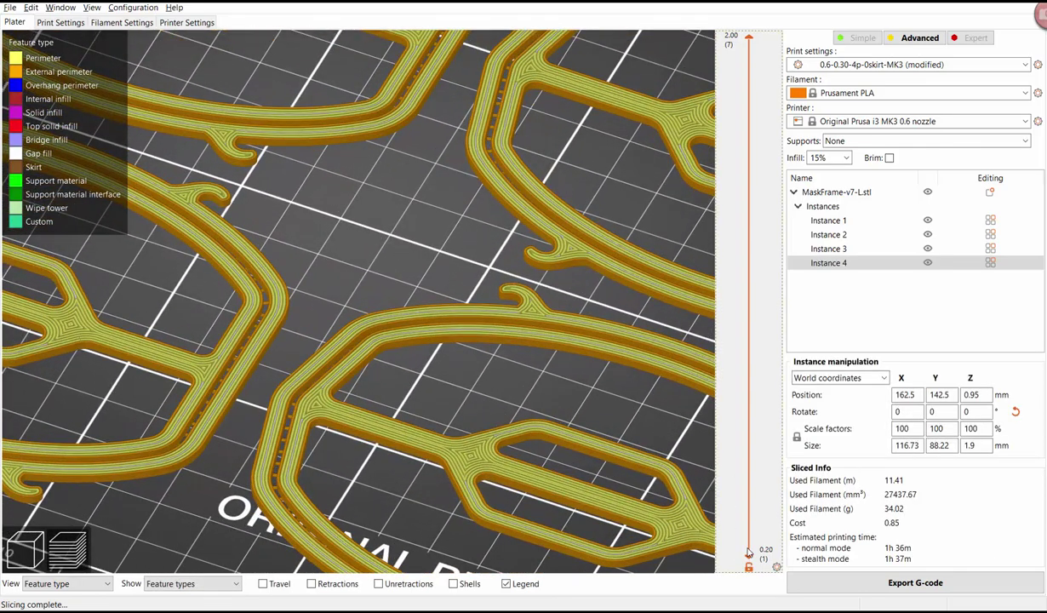
- Inspect the sliced mask frames one layer at a time, going up through the layers and back to the first layer at 0.20 mm
click(747, 471)
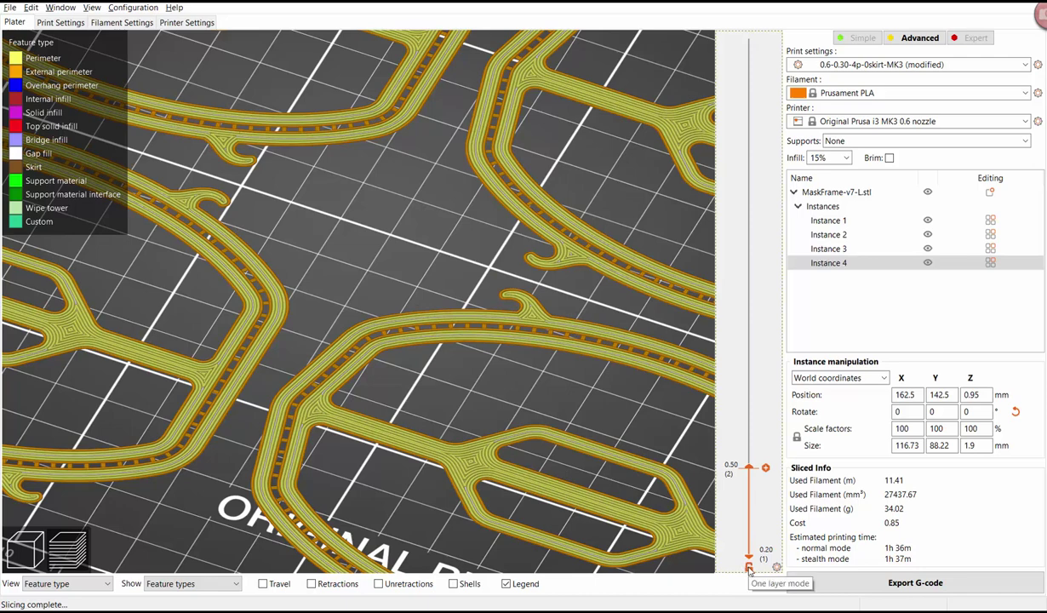
click(748, 567)
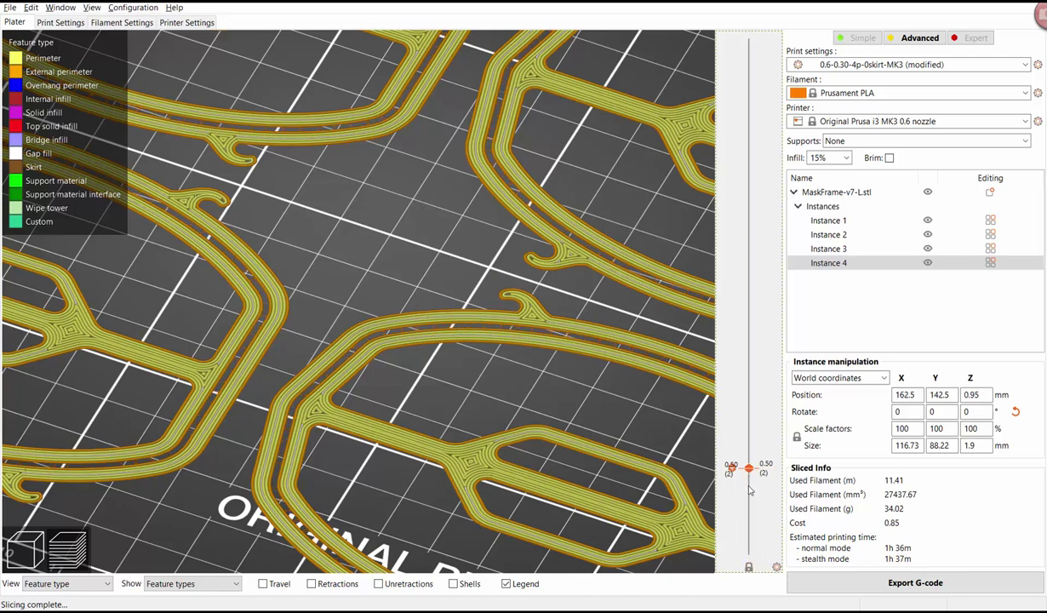
click(731, 376)
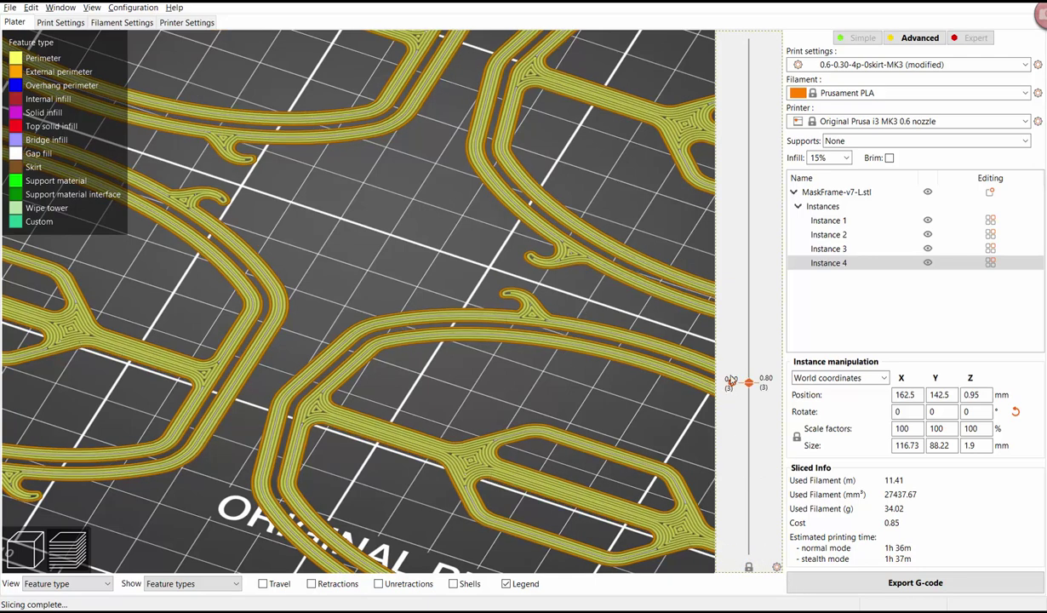
drag(730, 376, 721, 223)
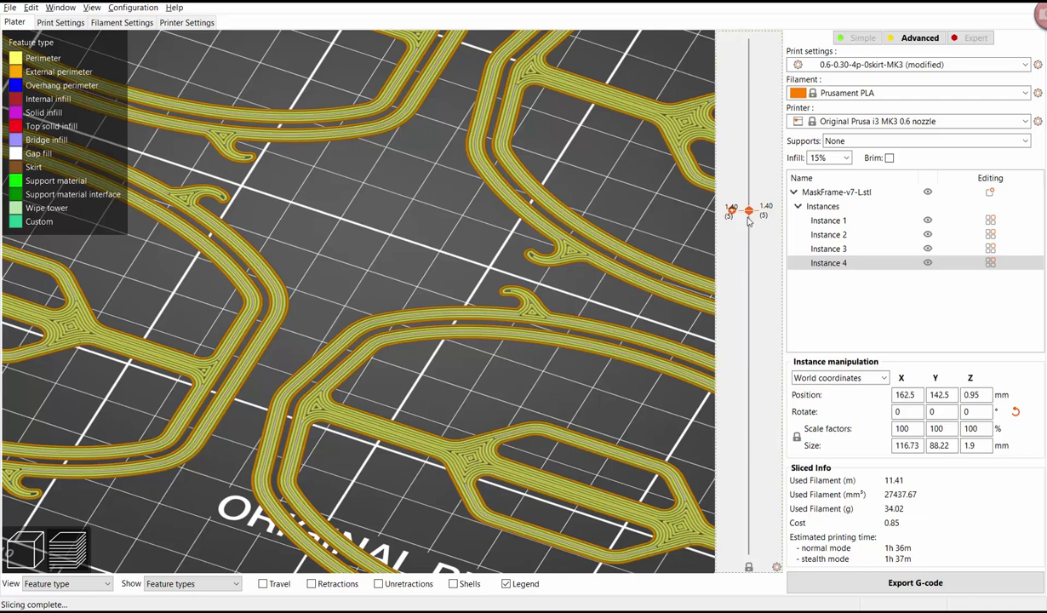
drag(746, 211, 748, 554)
click(749, 468)
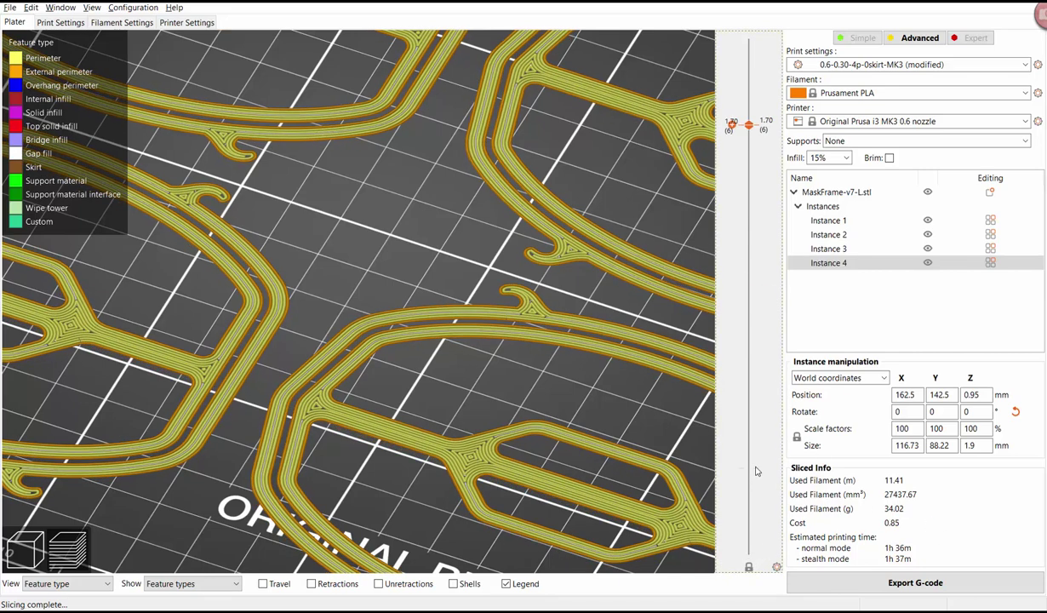
scroll(754, 471, down, 1)
scroll(440, 397, down, 6)
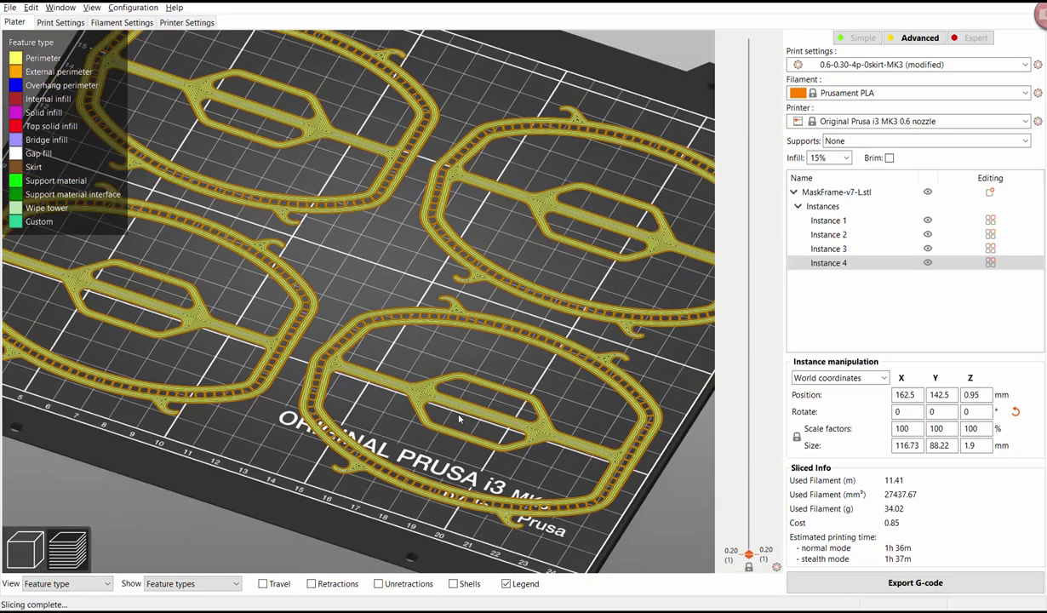
drag(355, 320, 332, 326)
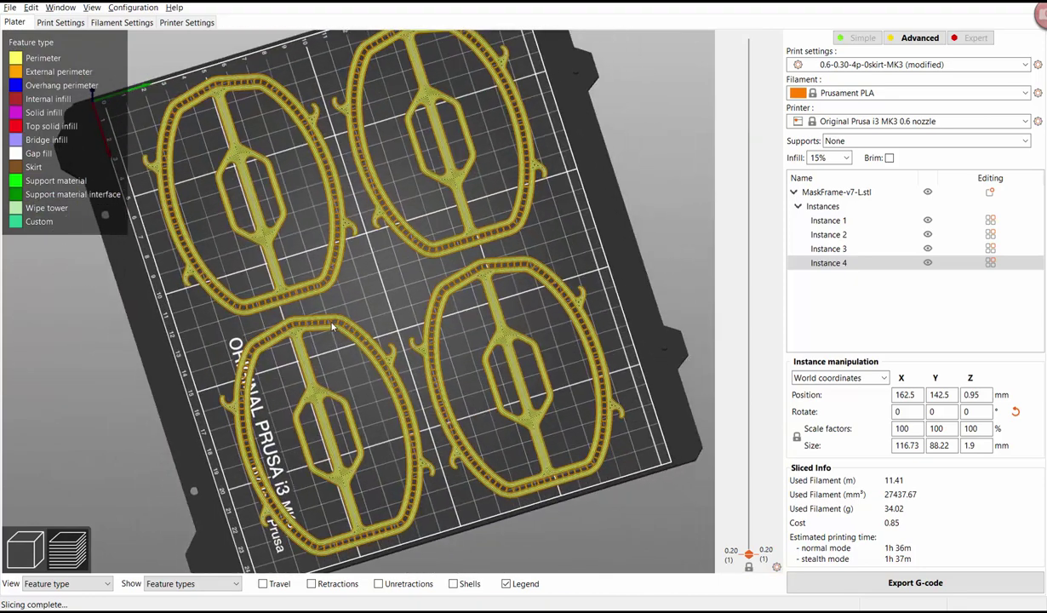
- Set the number of perimeters to 4 and slice the four mask frames again
click(47, 22)
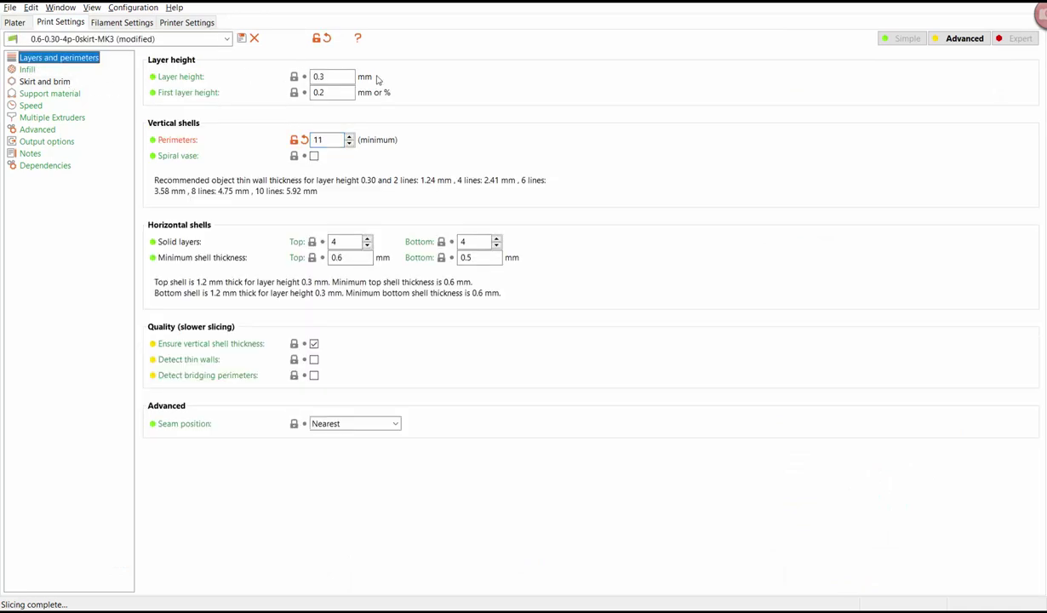
click(349, 143)
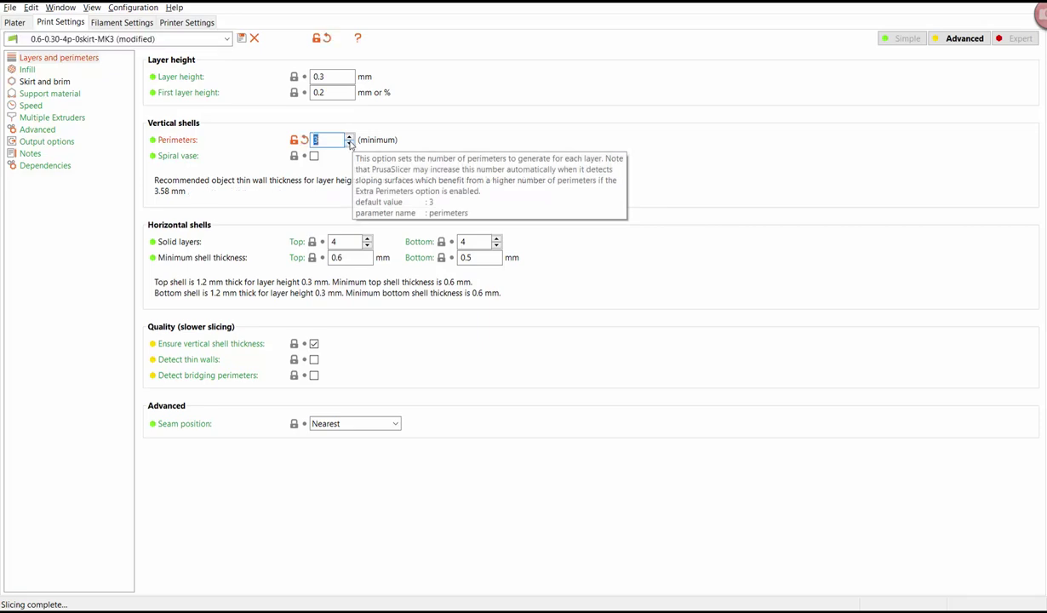
click(349, 137)
click(14, 22)
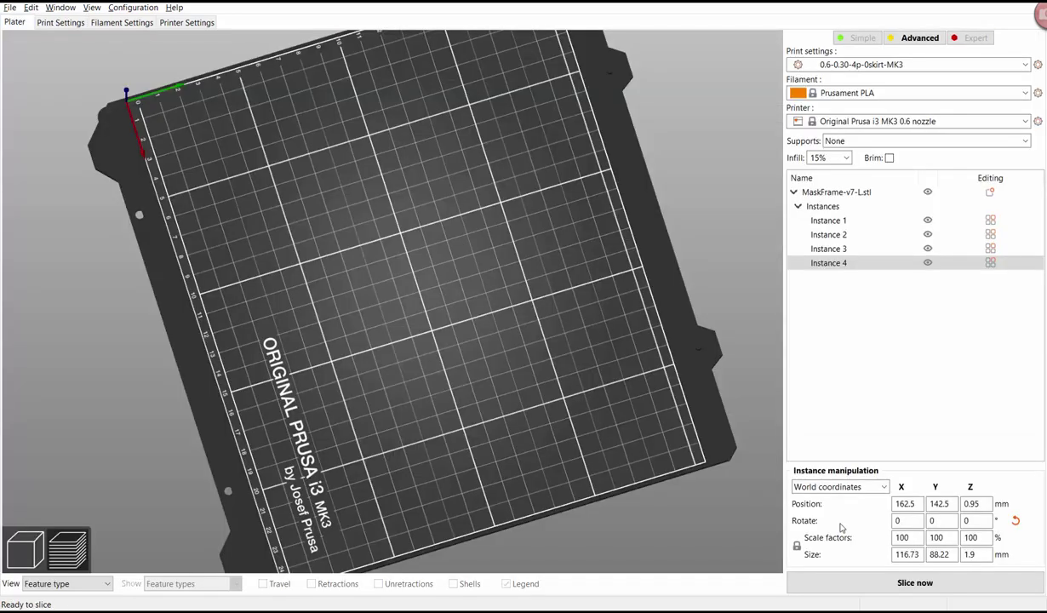
click(915, 583)
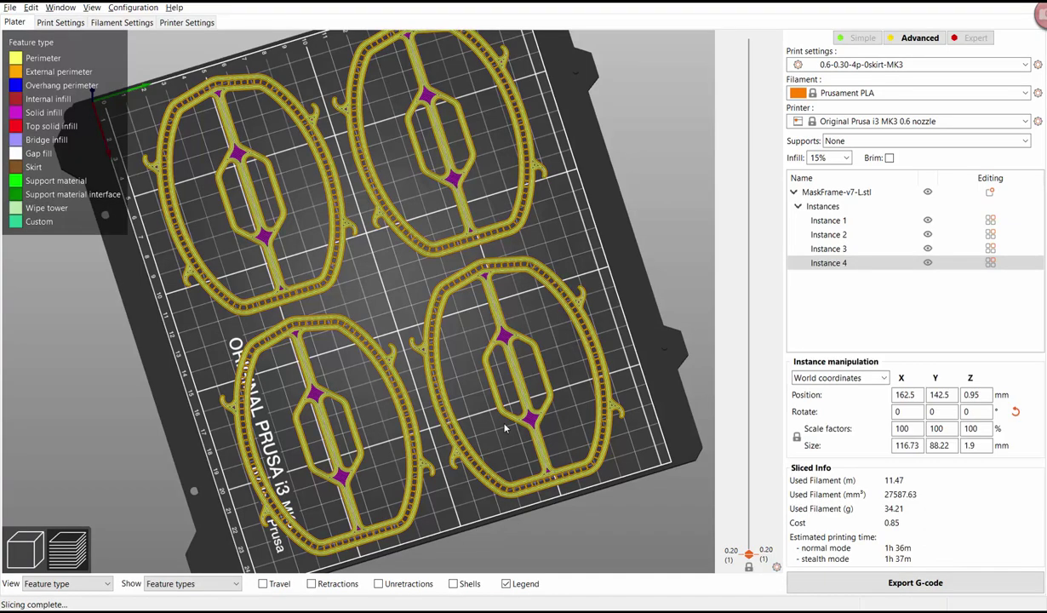
- Examine the new slice up close, leaving one-layer mode and comparing the frame's fill across the lower and top layers
scroll(474, 395, up, 3)
scroll(543, 376, up, 5)
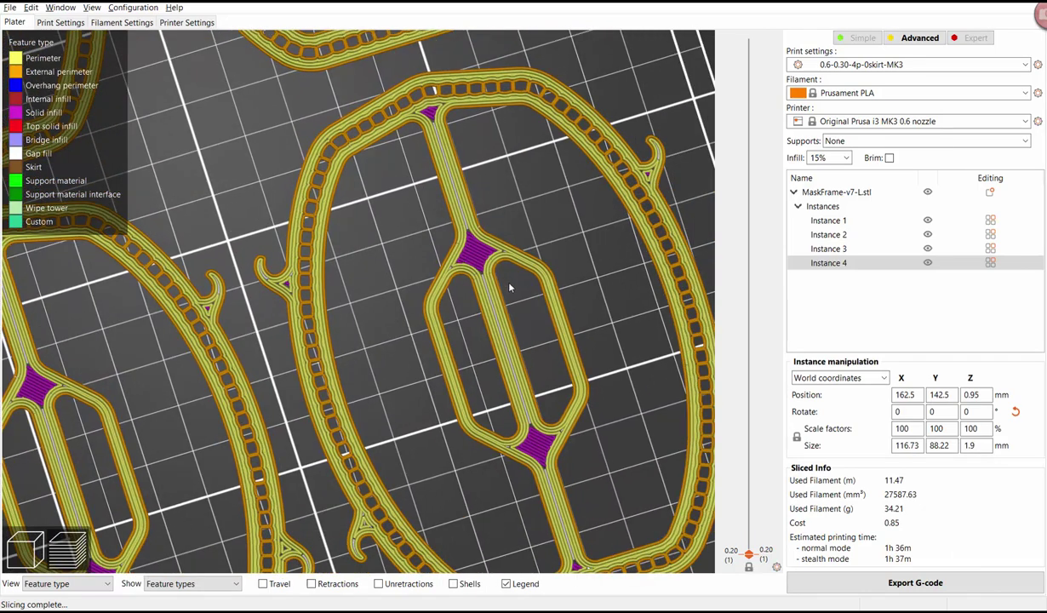
click(750, 567)
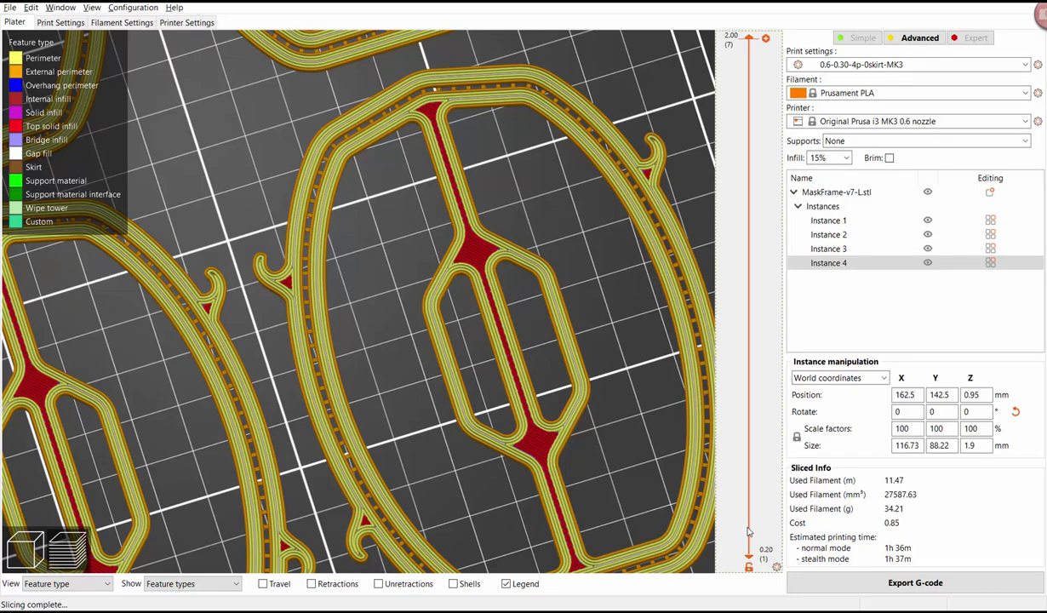
scroll(747, 528, down, 6)
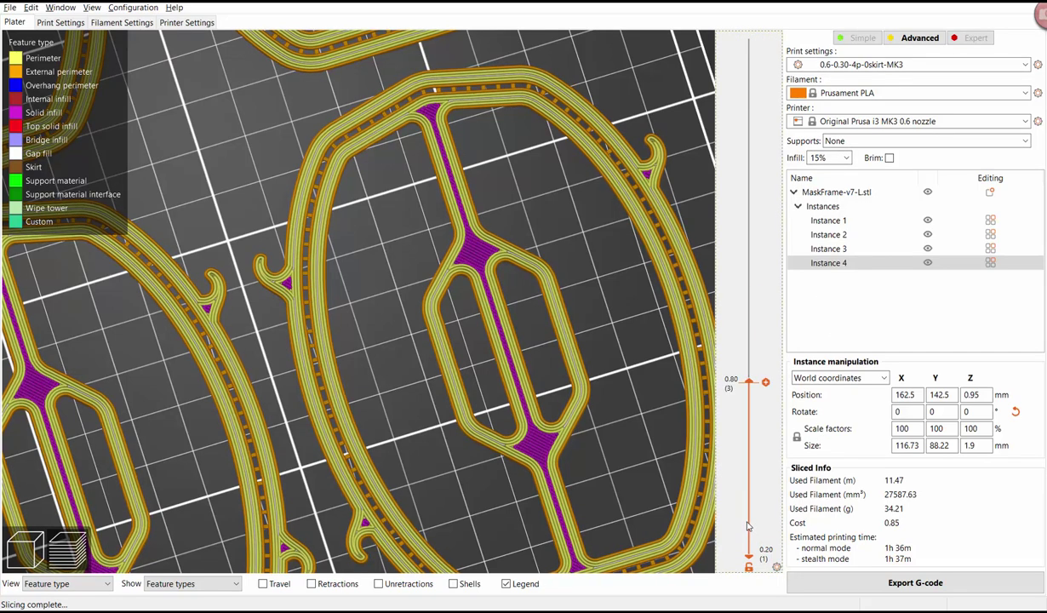
scroll(747, 526, up, 3)
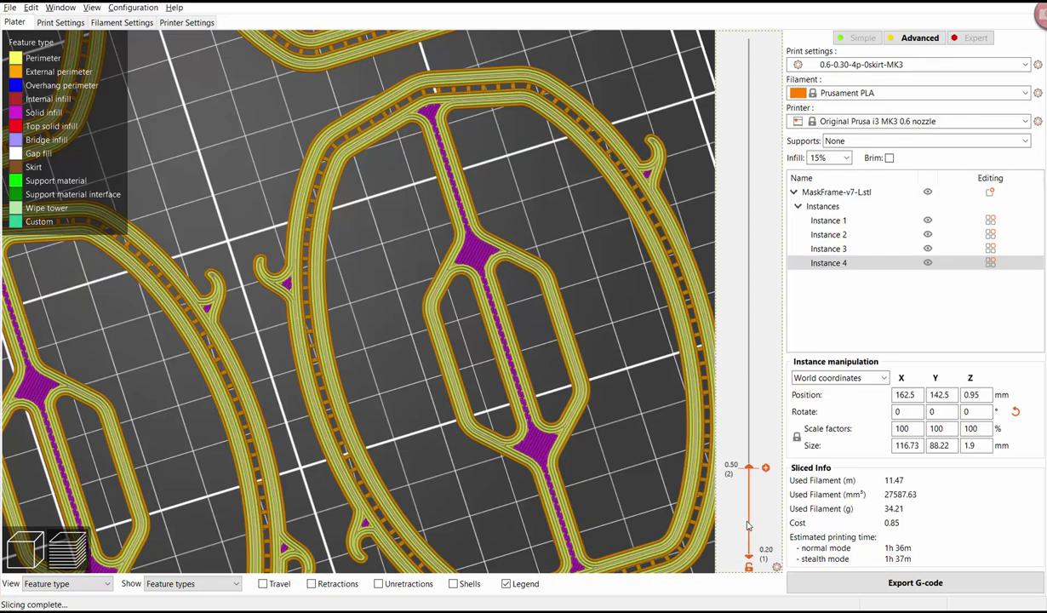
scroll(747, 525, up, 3)
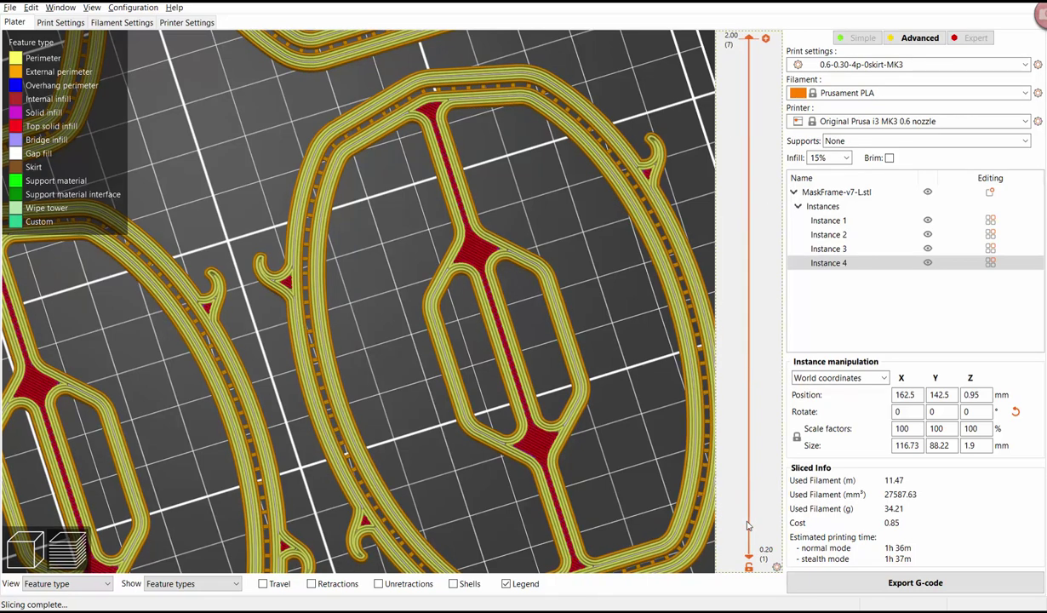
- Check the print profile's perimeter setting and compare the middle and top layers of the sliced mask frame
click(61, 25)
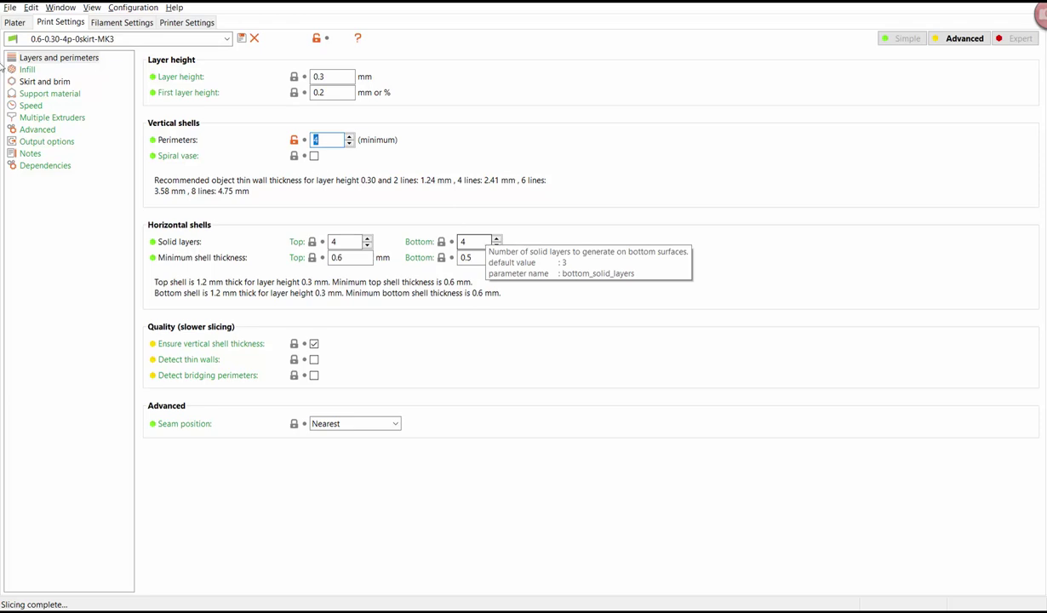
click(14, 22)
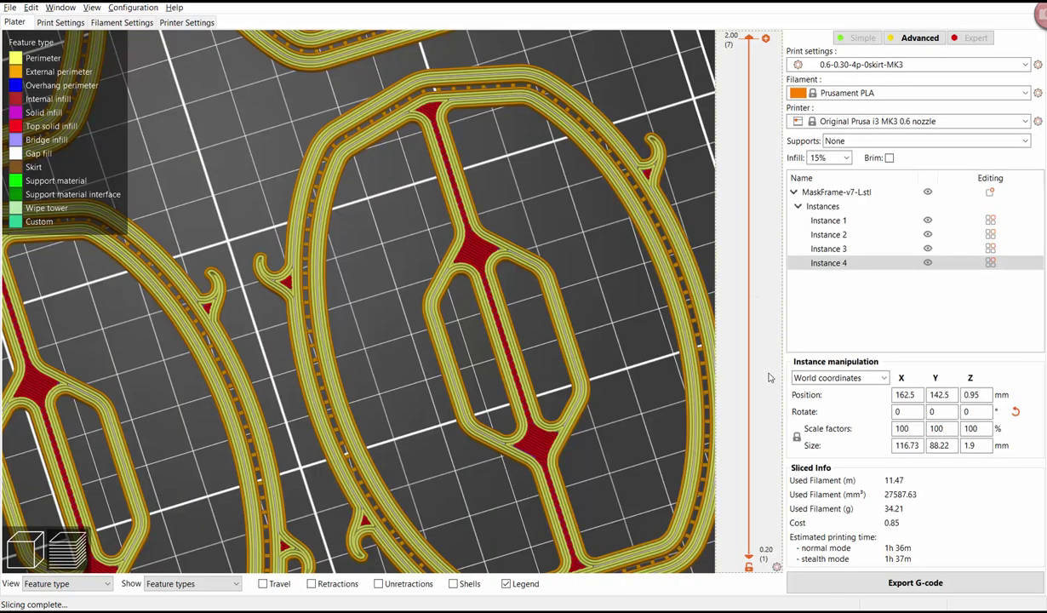
scroll(723, 449, down, 3)
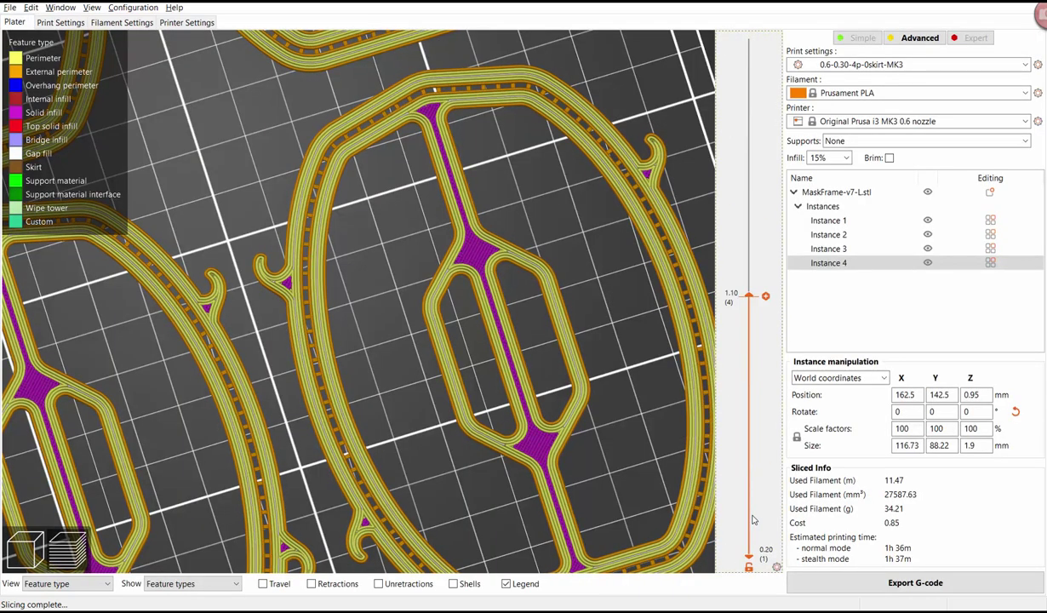
scroll(752, 519, down, 1)
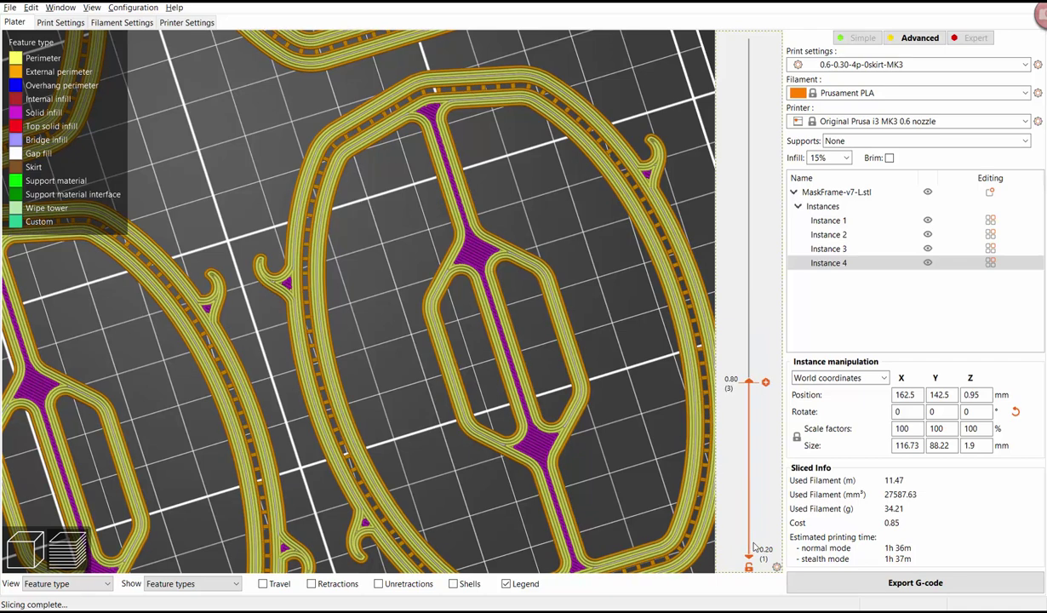
scroll(752, 546, up, 4)
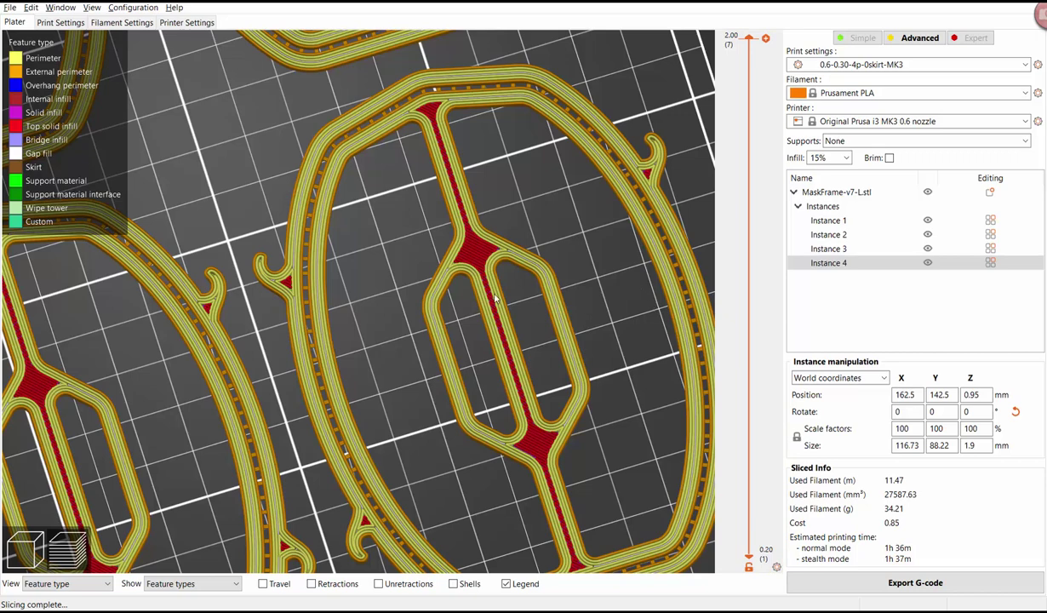
- Examine the whole sliced plate with all four mask frames, both from above and at an angle
scroll(490, 297, down, 1)
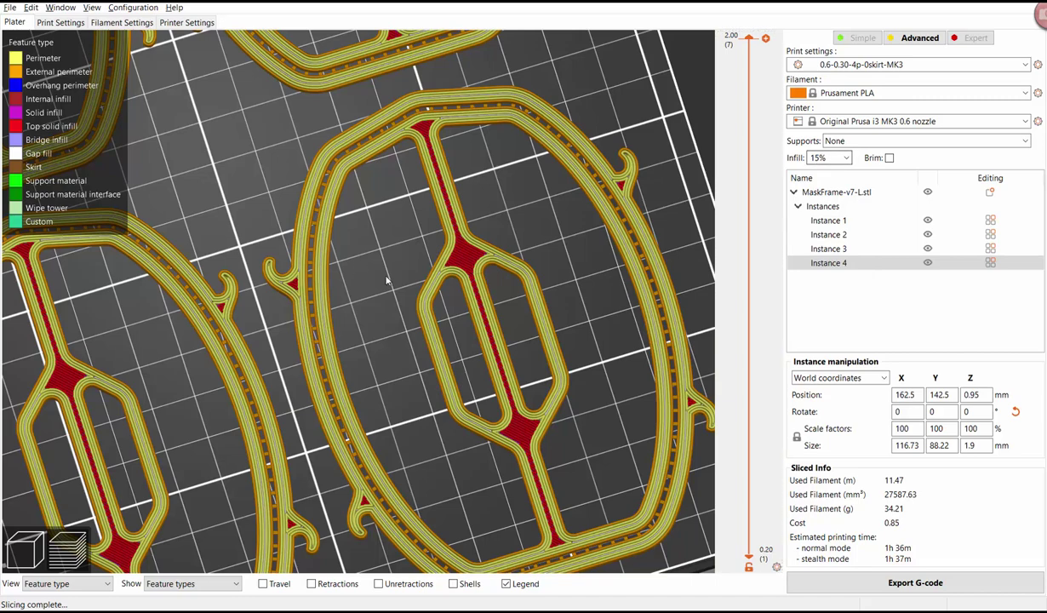
scroll(391, 282, down, 1)
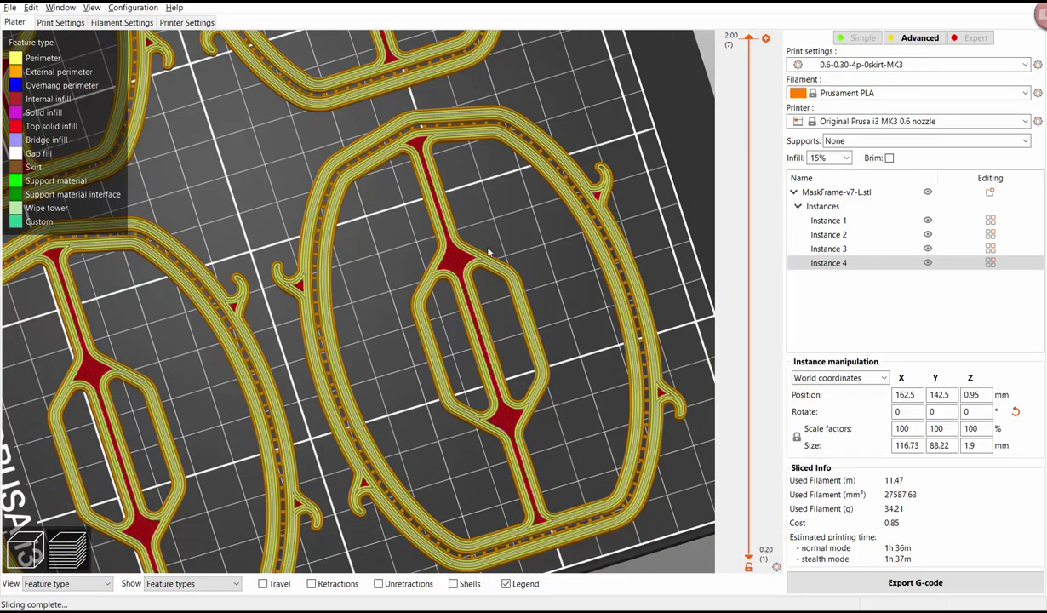
scroll(408, 306, down, 5)
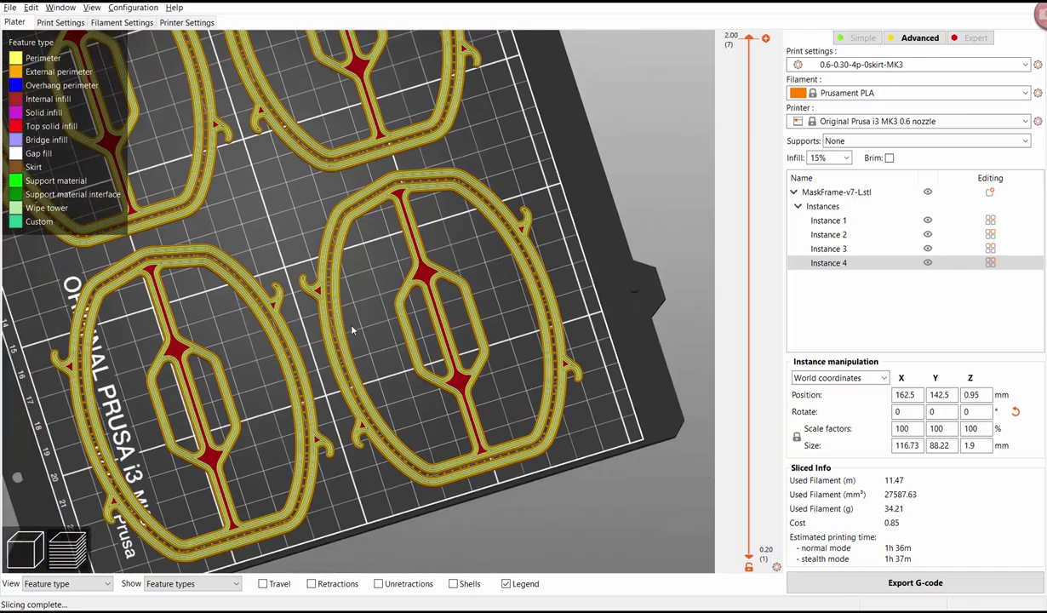
scroll(387, 308, down, 2)
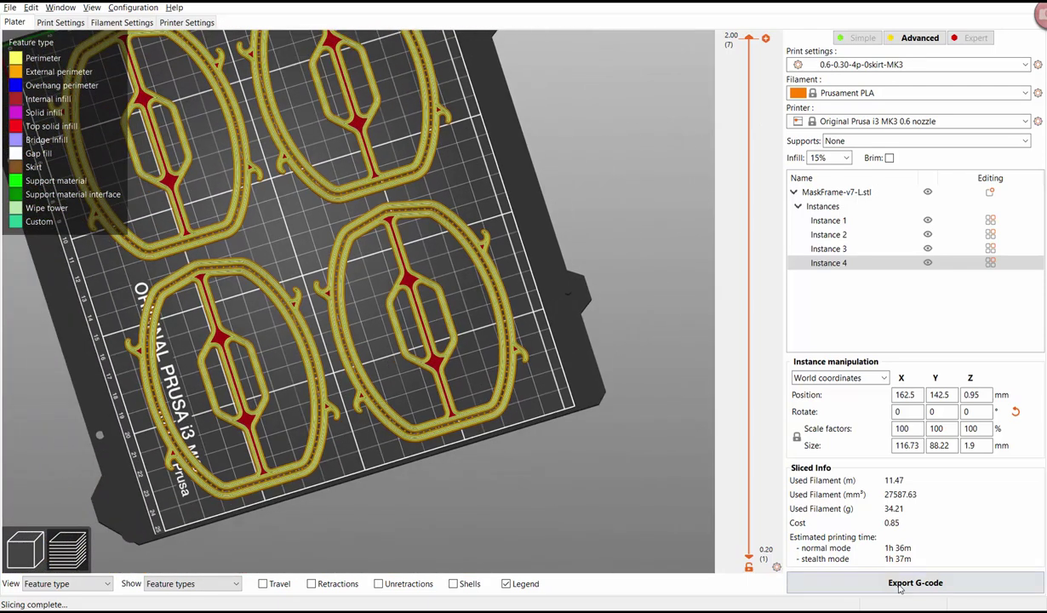
drag(294, 243, 404, 308)
scroll(404, 308, down, 3)
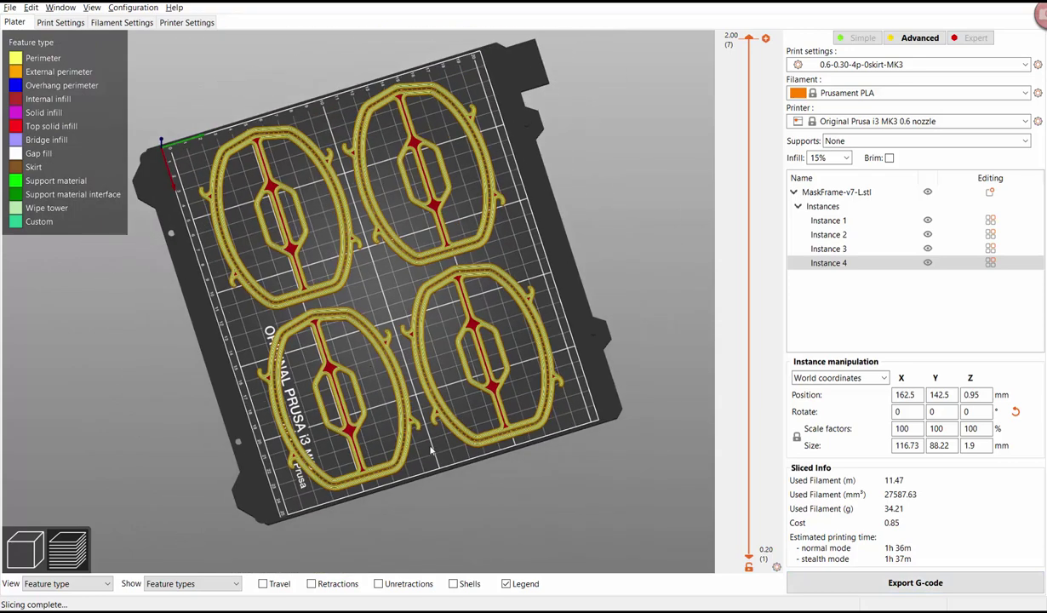
drag(432, 451, 419, 427)
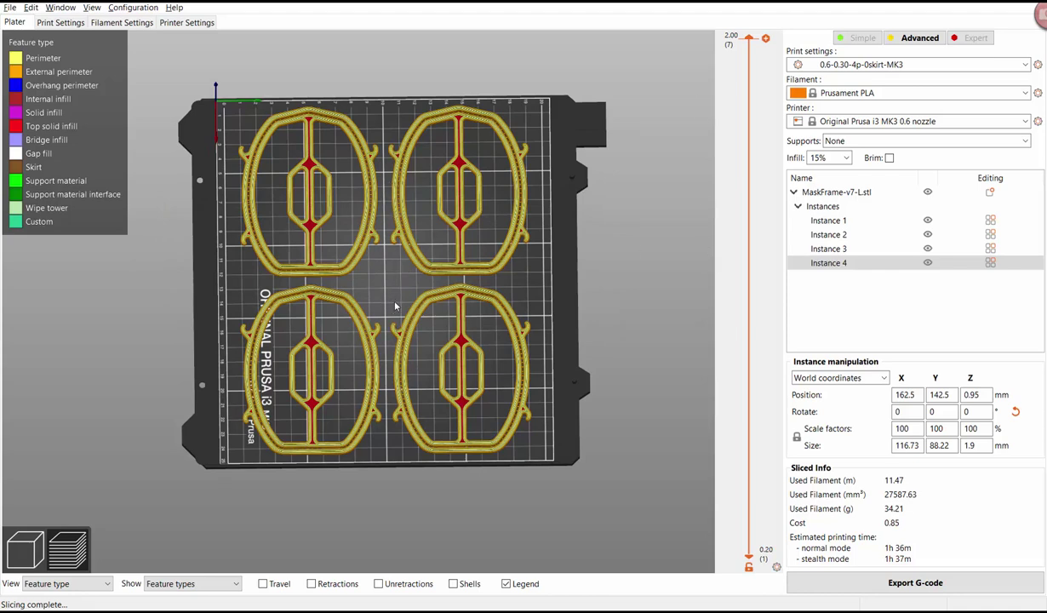
scroll(387, 292, up, 3)
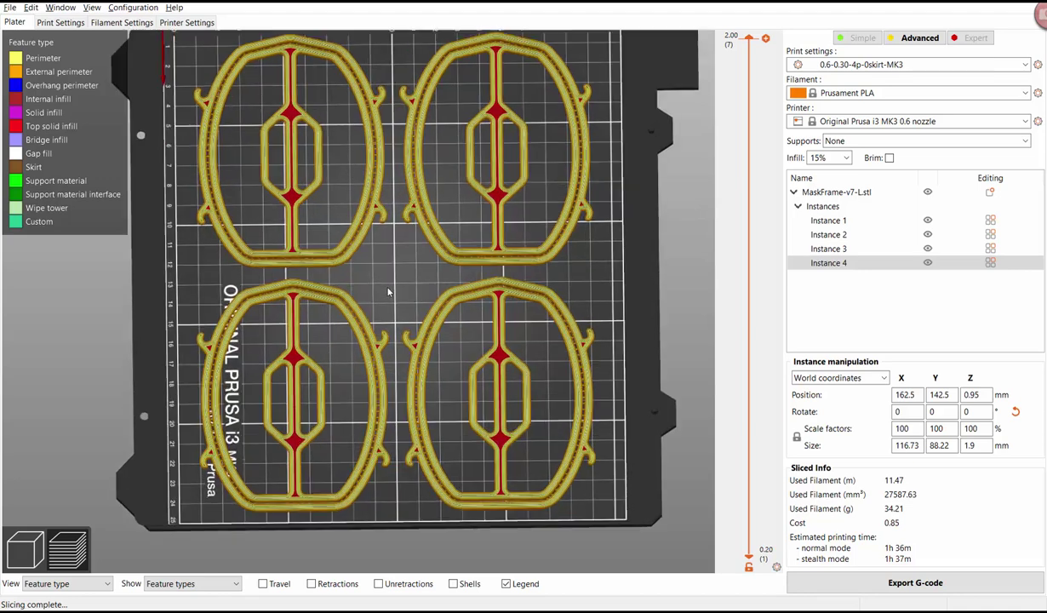
drag(387, 292, 404, 289)
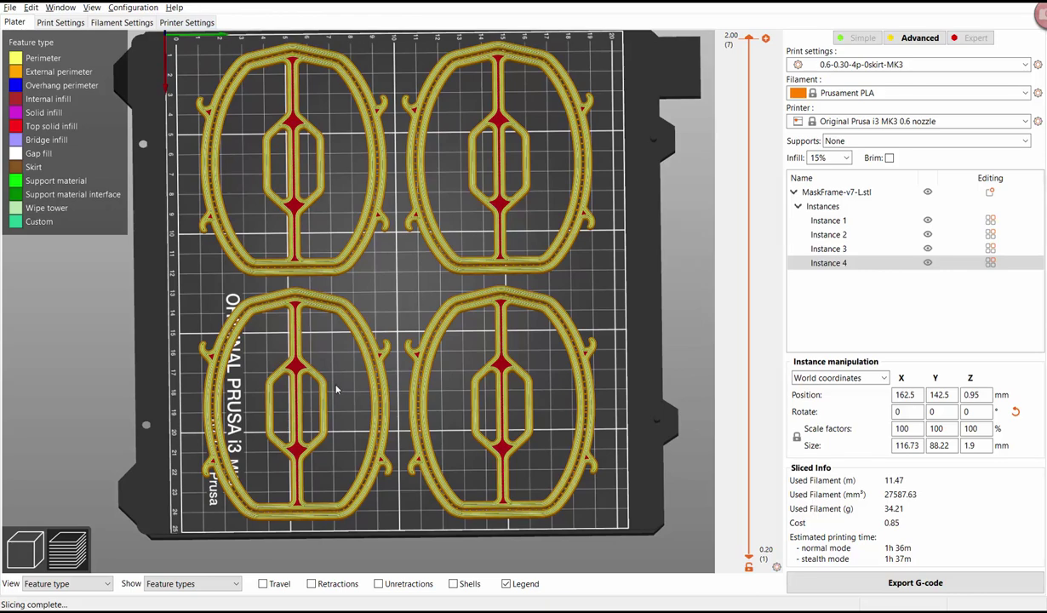
drag(418, 310, 458, 370)
scroll(458, 370, down, 3)
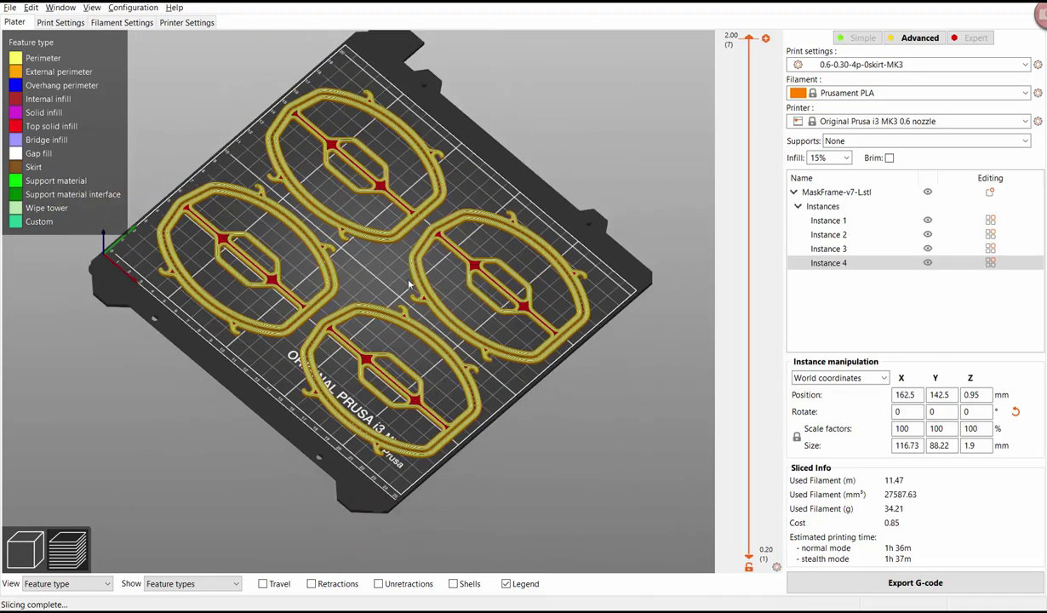
drag(409, 283, 418, 298)
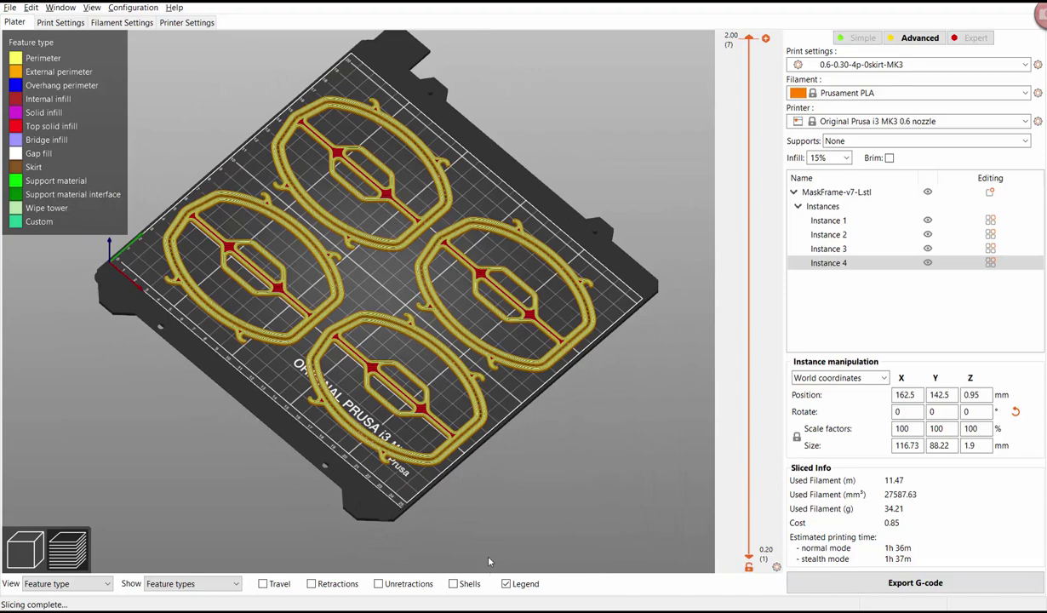
- Find and launch the RayWare application
key(super)
text(ray)
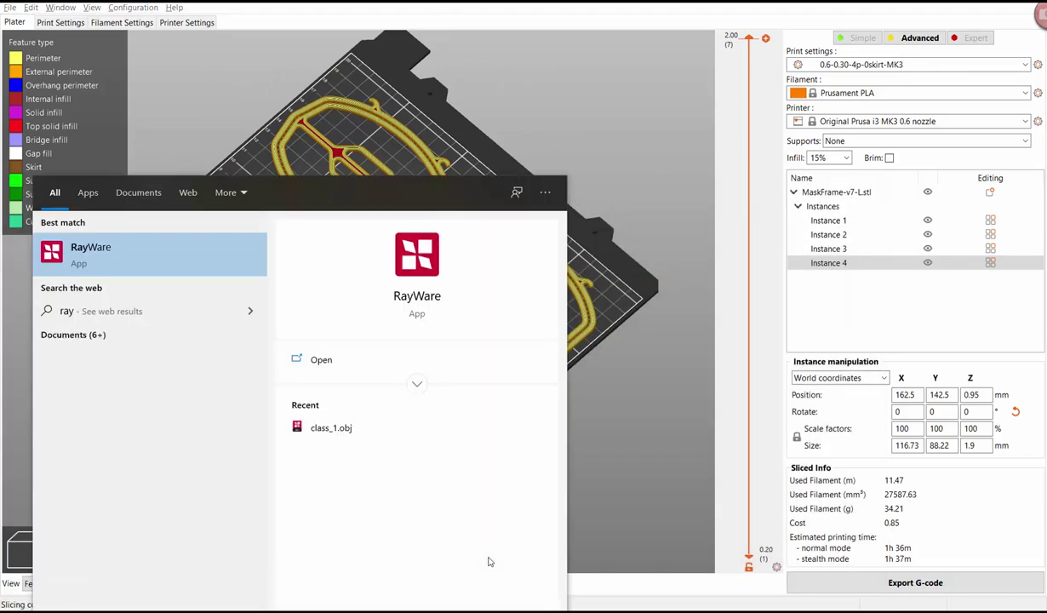
key(Return)
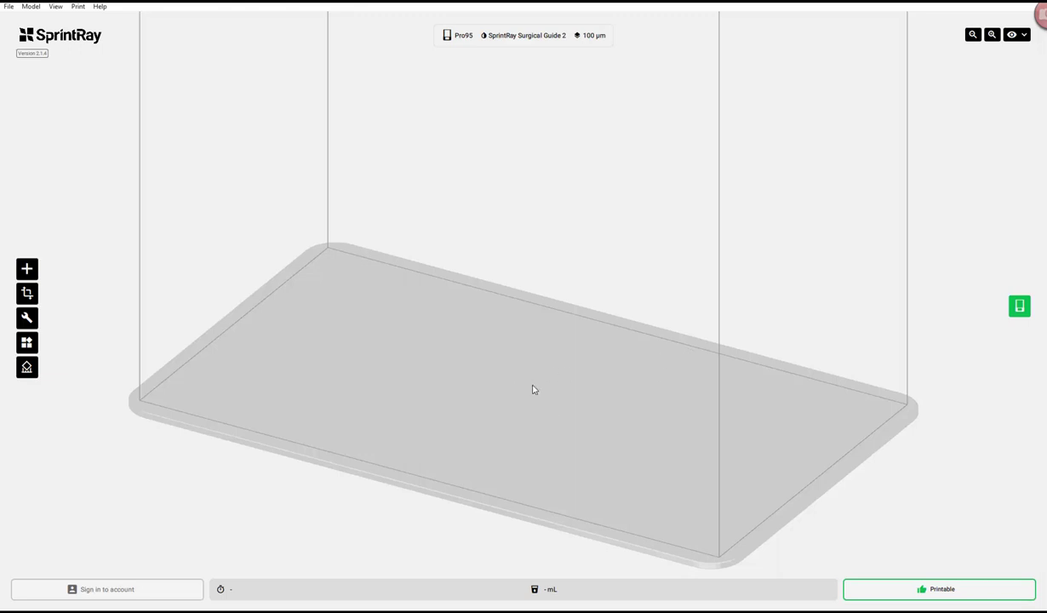
- Show the KeyStone materials for the Pro95 print job and log in to the SprintRay account with its username and password
click(470, 38)
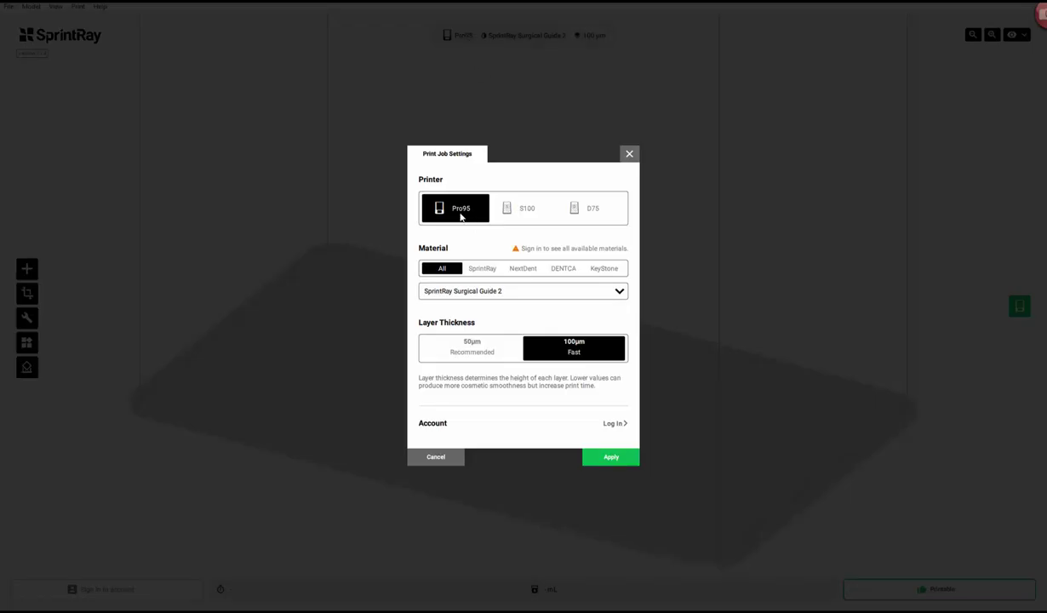
click(604, 269)
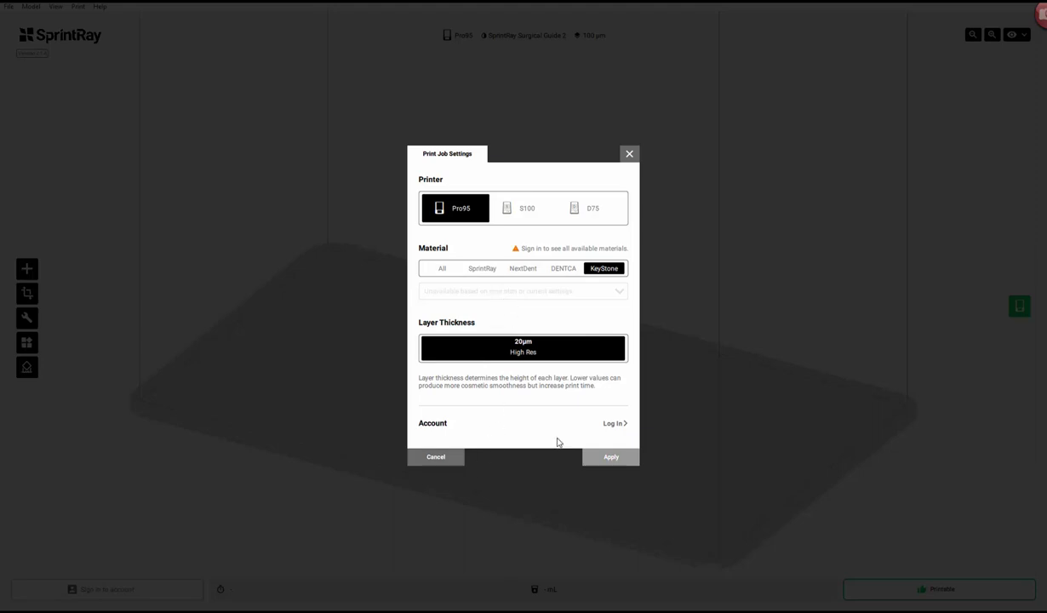
click(612, 423)
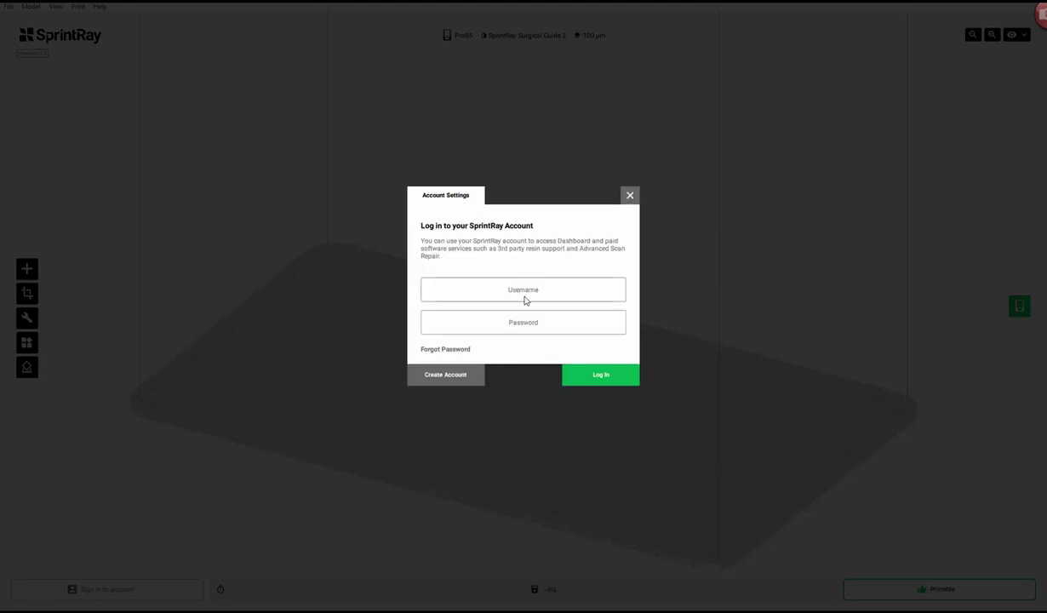
click(524, 295)
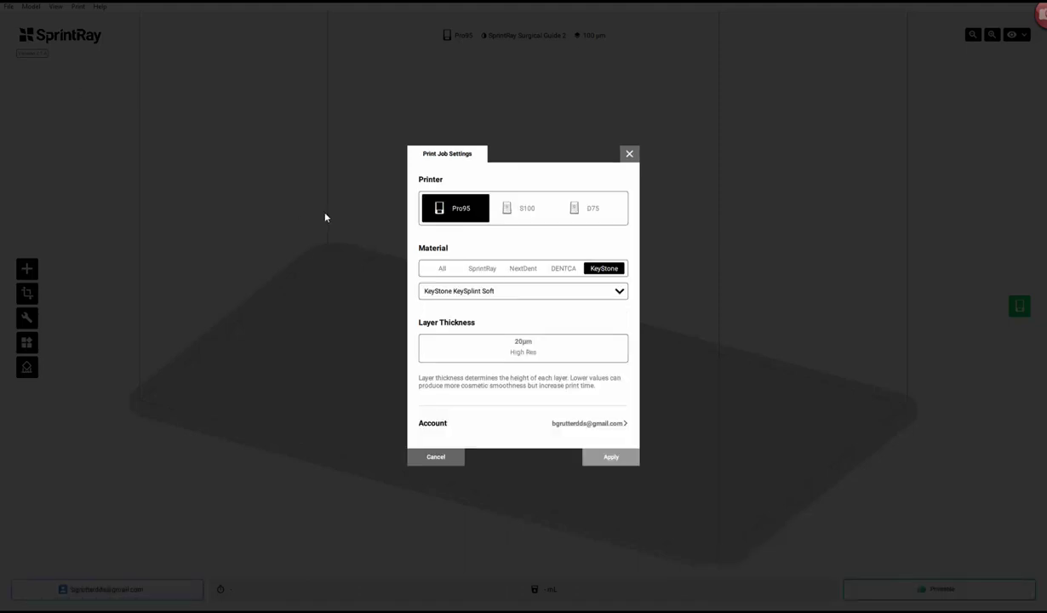
click(557, 291)
click(450, 319)
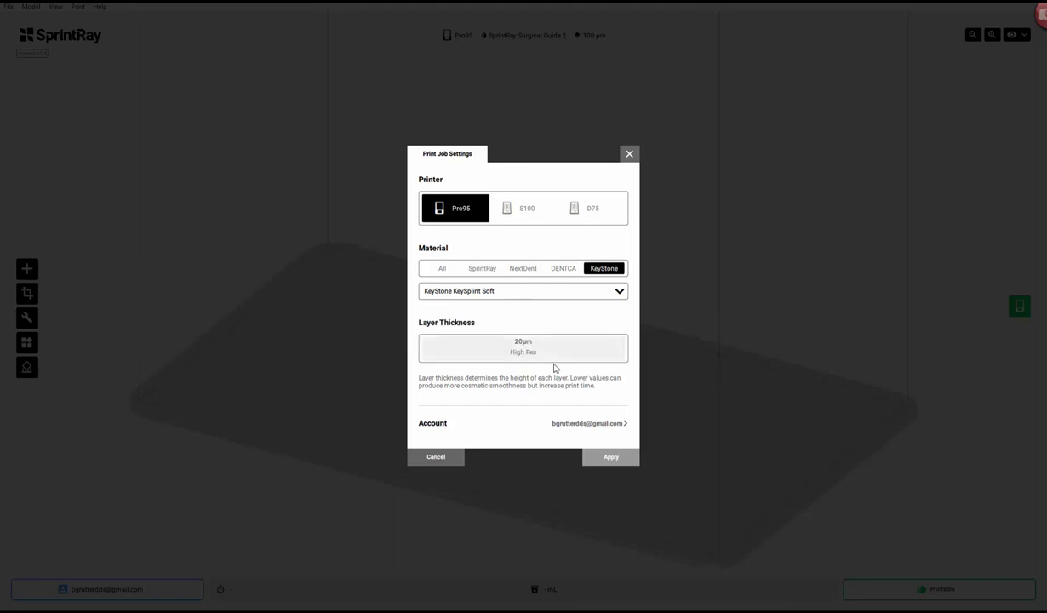
click(513, 347)
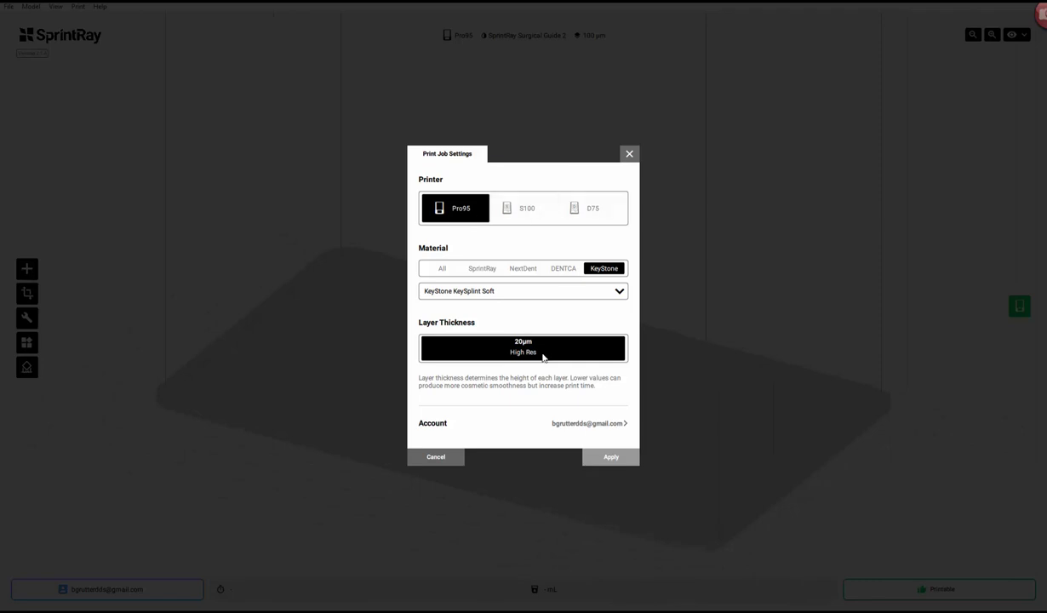
click(487, 295)
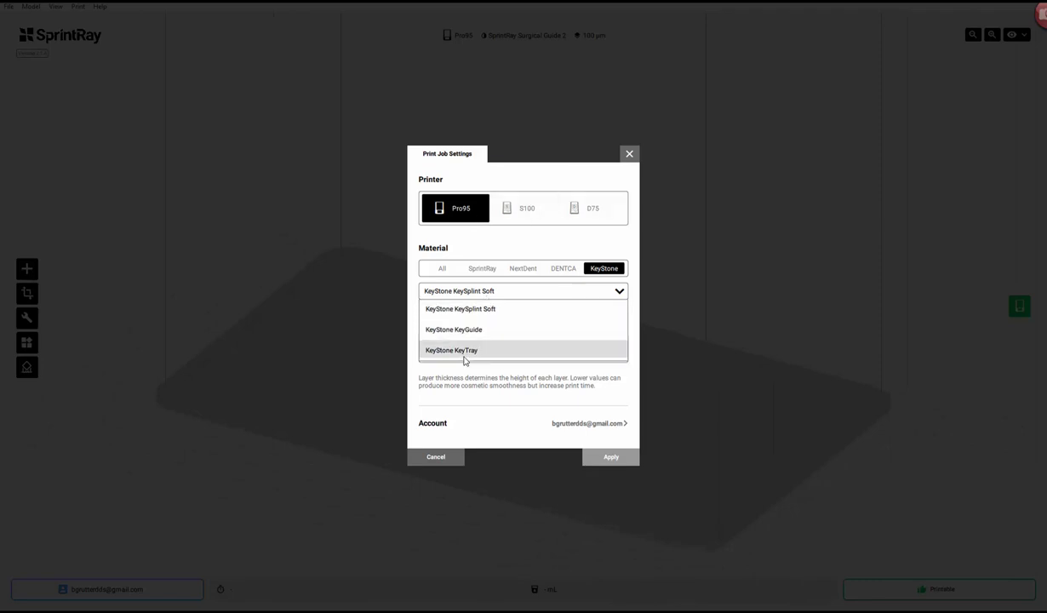
click(473, 311)
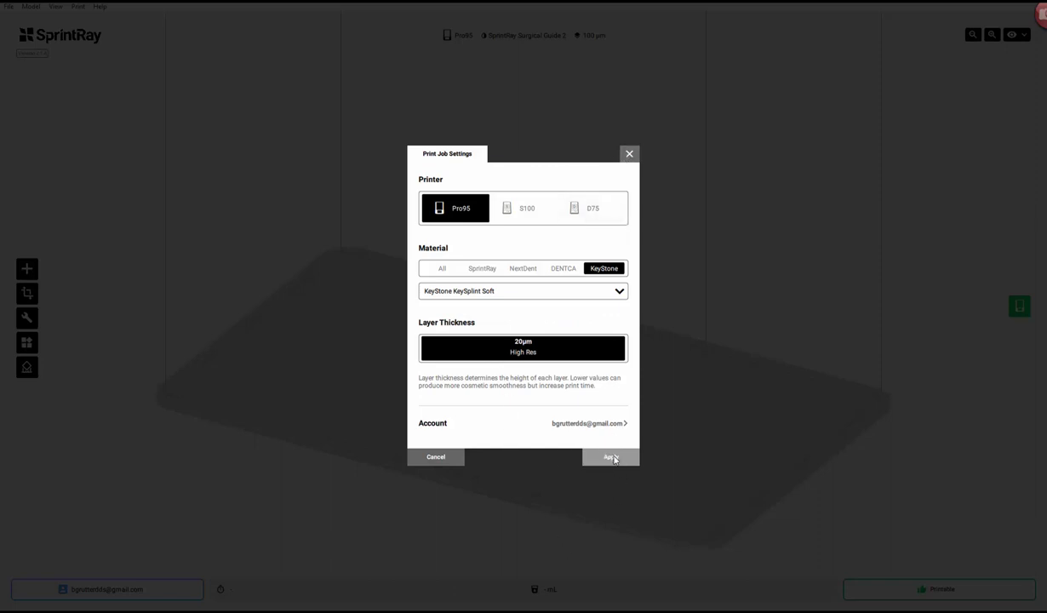
click(629, 154)
- Set the Pro95 print job to KeyStone KeySplint Soft material with a 100 µm layer thickness
click(543, 39)
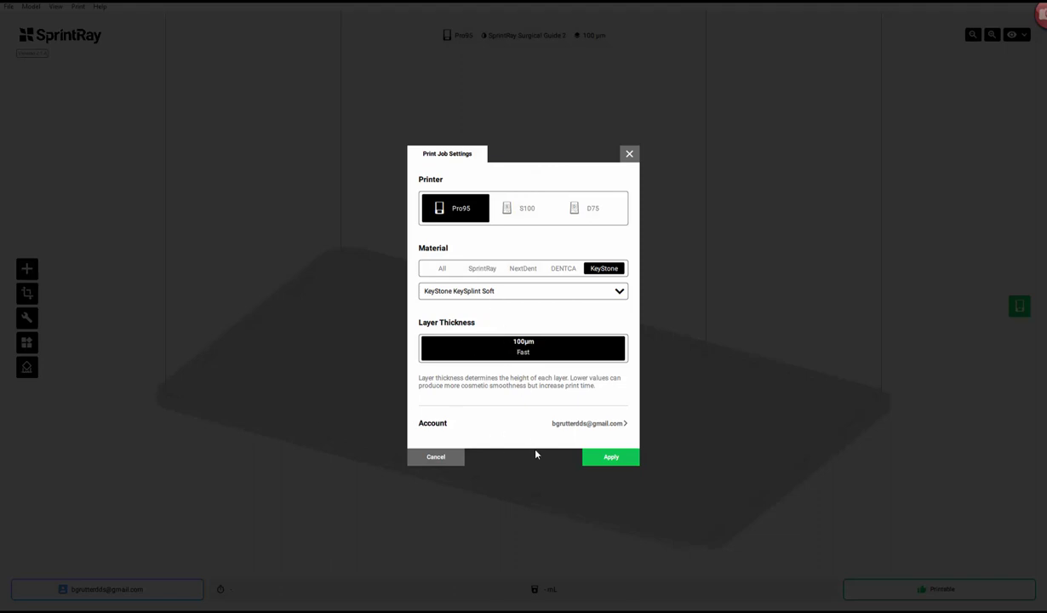
click(600, 458)
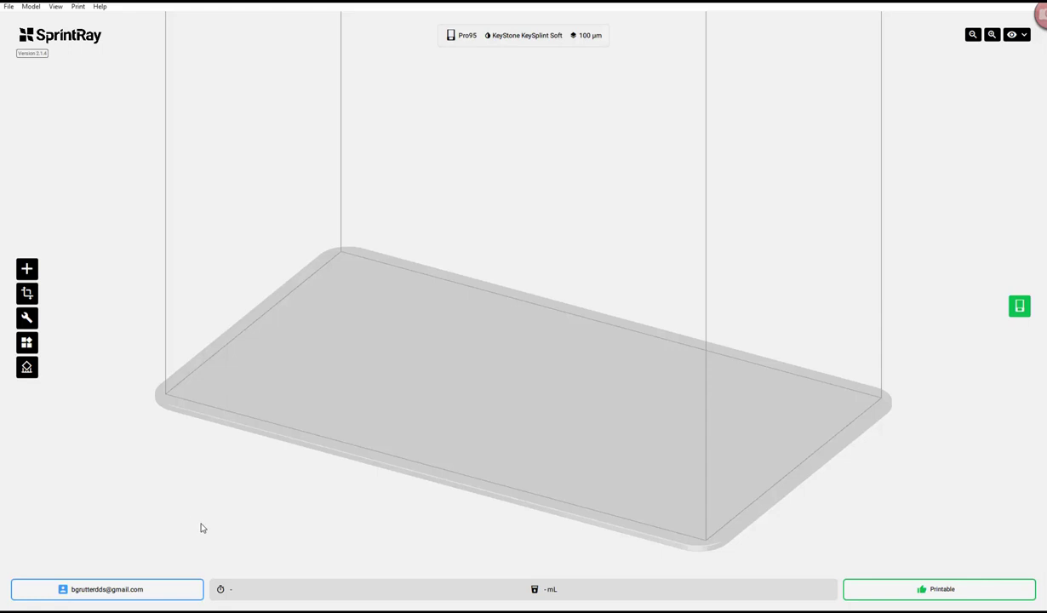
- Import MaskFrame-v7-L-Resin.stl into RayWare from the MaskFrame-v7_RESIN-Files folder in File Explorer
key(alt+Tab)
key(alt+Tab)
key(alt+Tab)
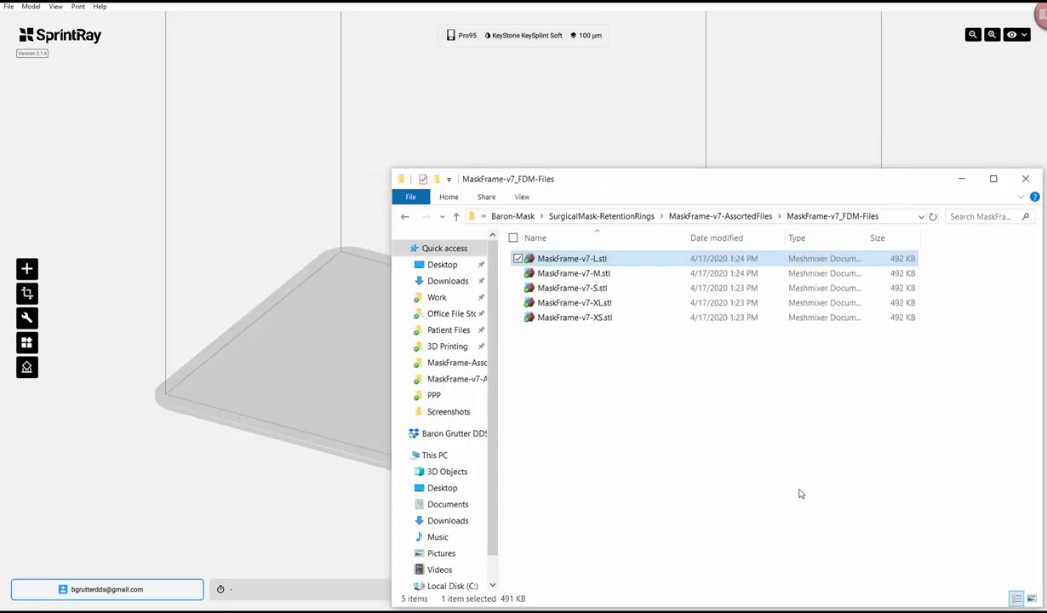
click(722, 218)
double_click(572, 279)
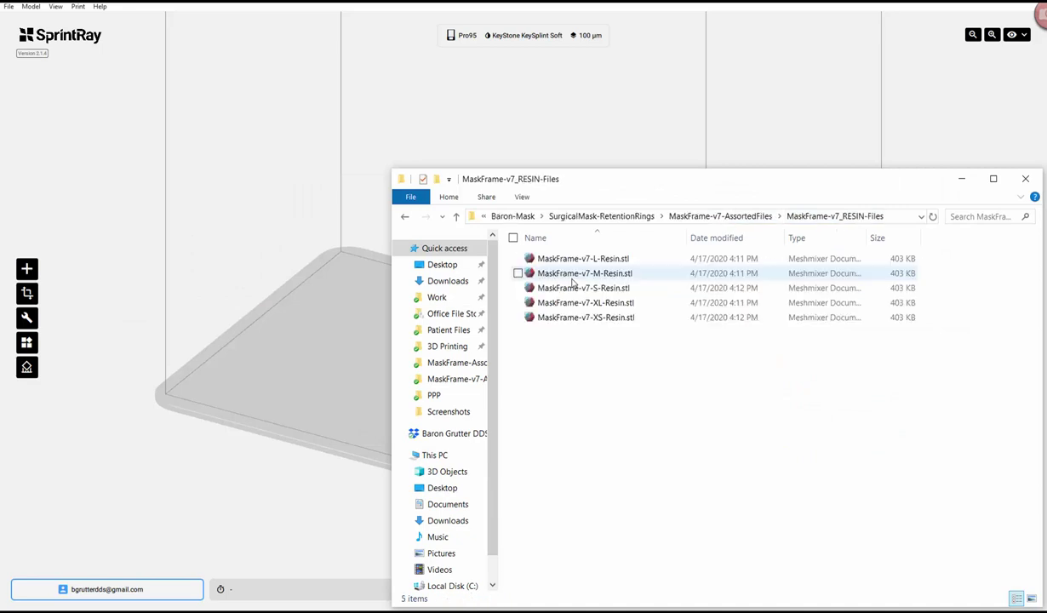
drag(544, 258, 322, 348)
click(329, 341)
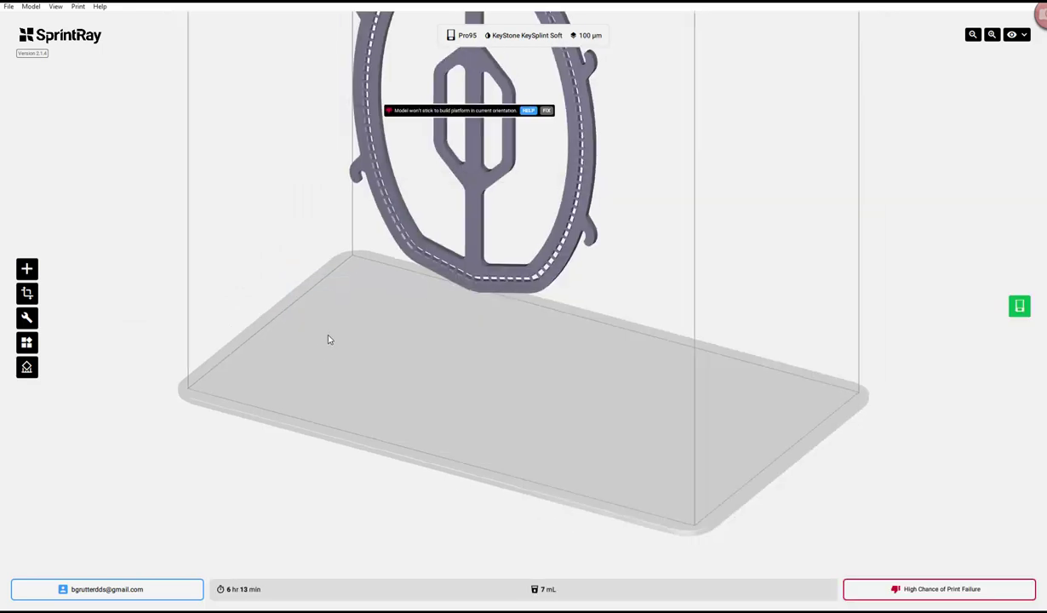
- Select the imported large mask frame and lay it flat on the build platform with the Base function
scroll(331, 337, up, 3)
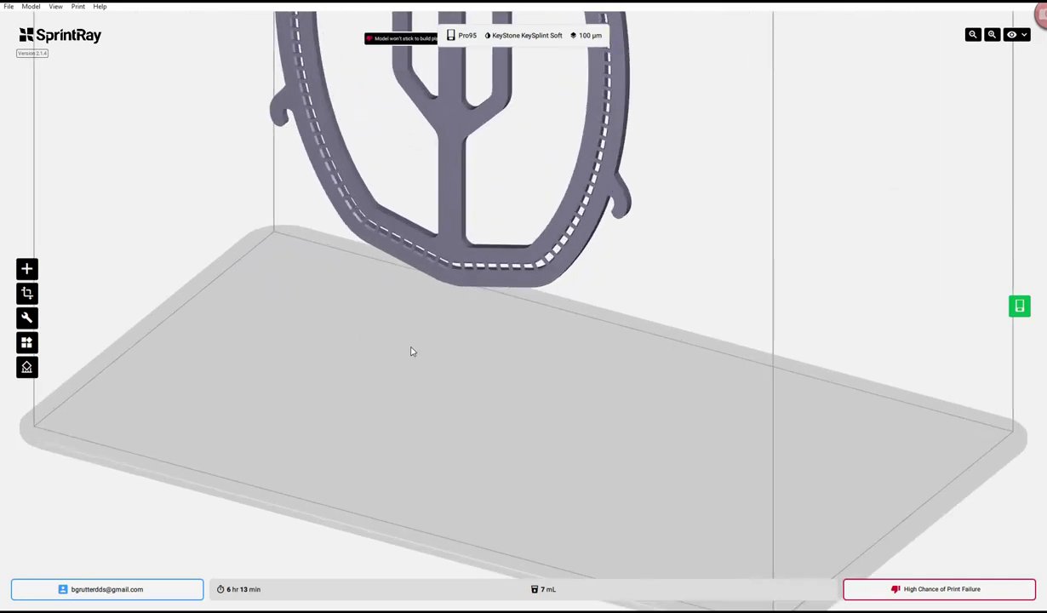
drag(412, 356, 308, 344)
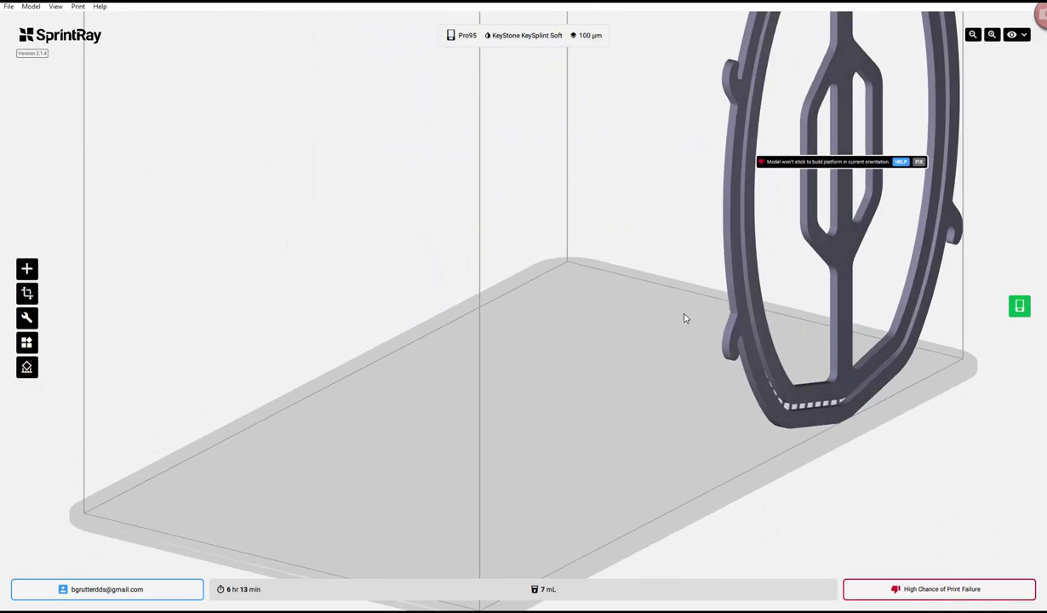
drag(814, 286, 649, 295)
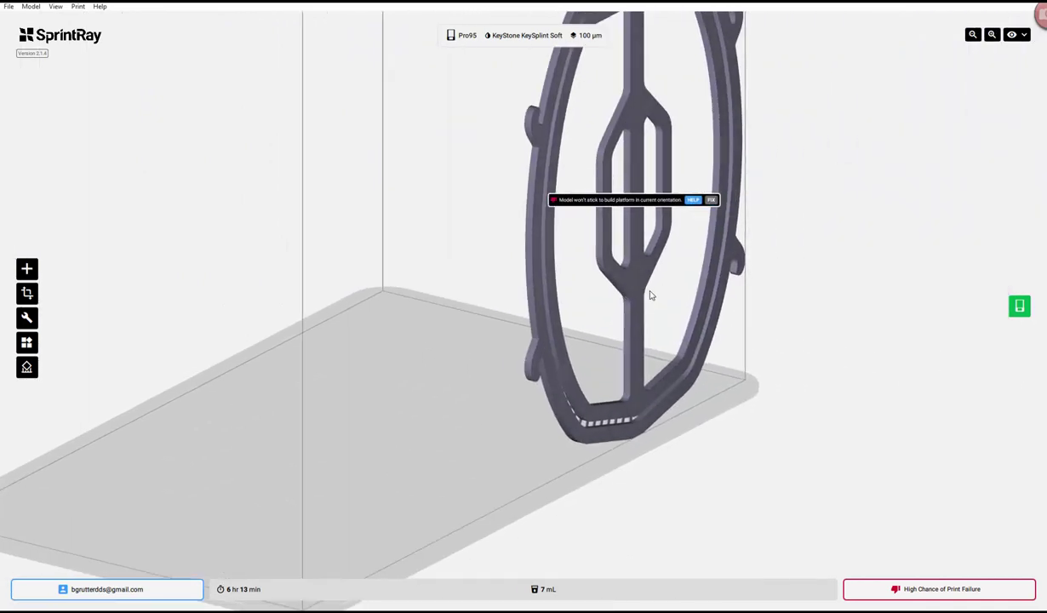
click(640, 141)
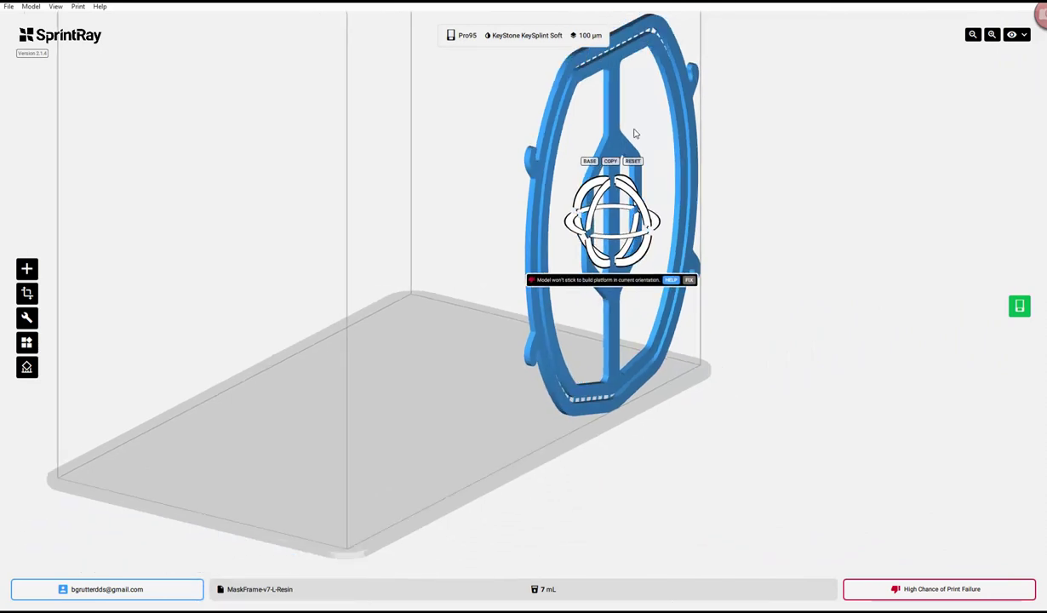
click(590, 161)
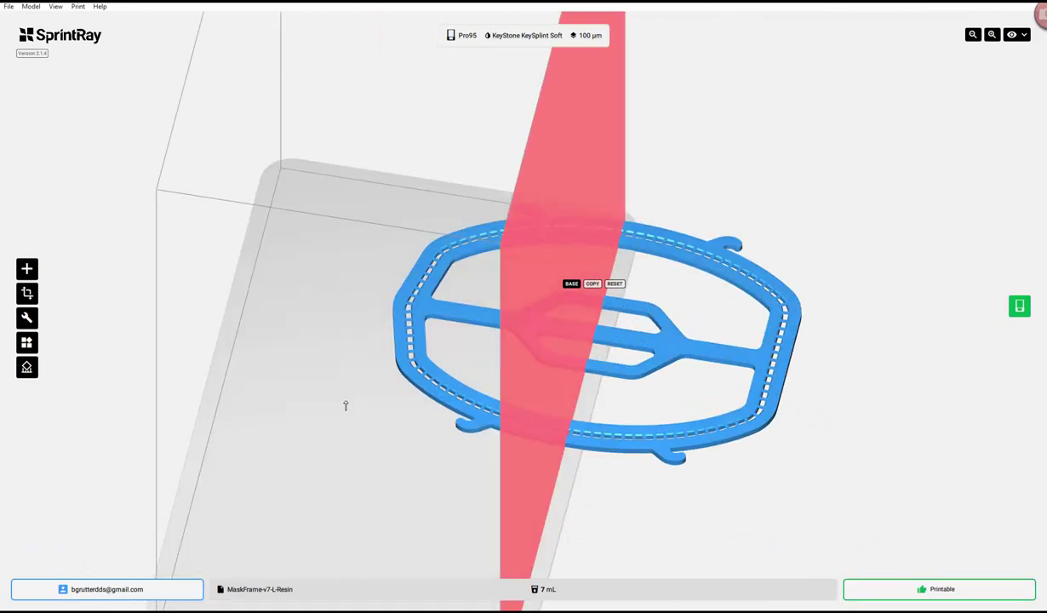
- Move the large mask frame onto the build platform and rotate it a quarter turn so it lies lengthwise within the build area
click(427, 232)
click(523, 255)
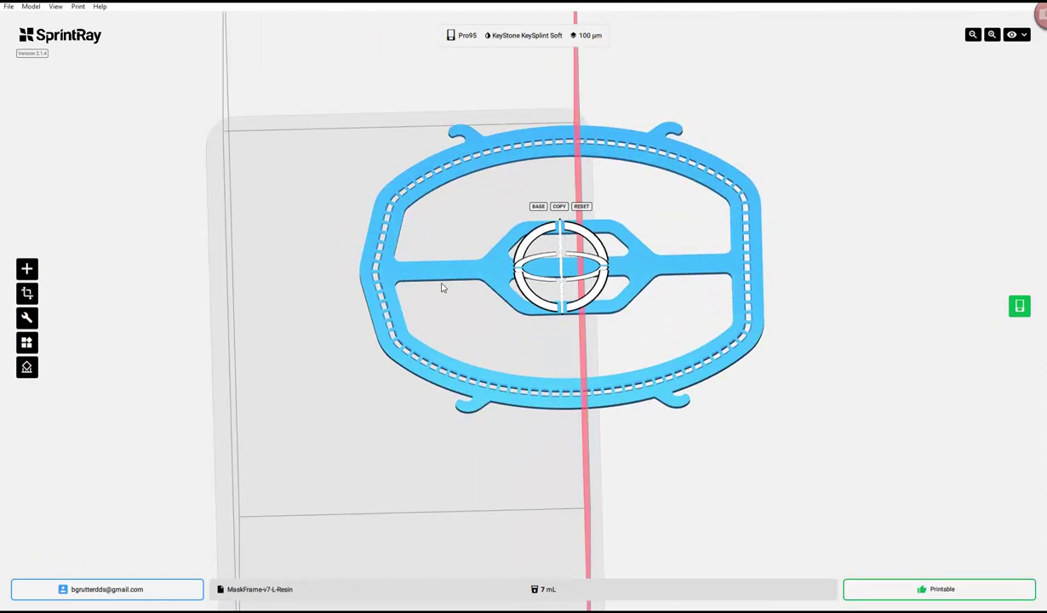
drag(434, 291, 303, 321)
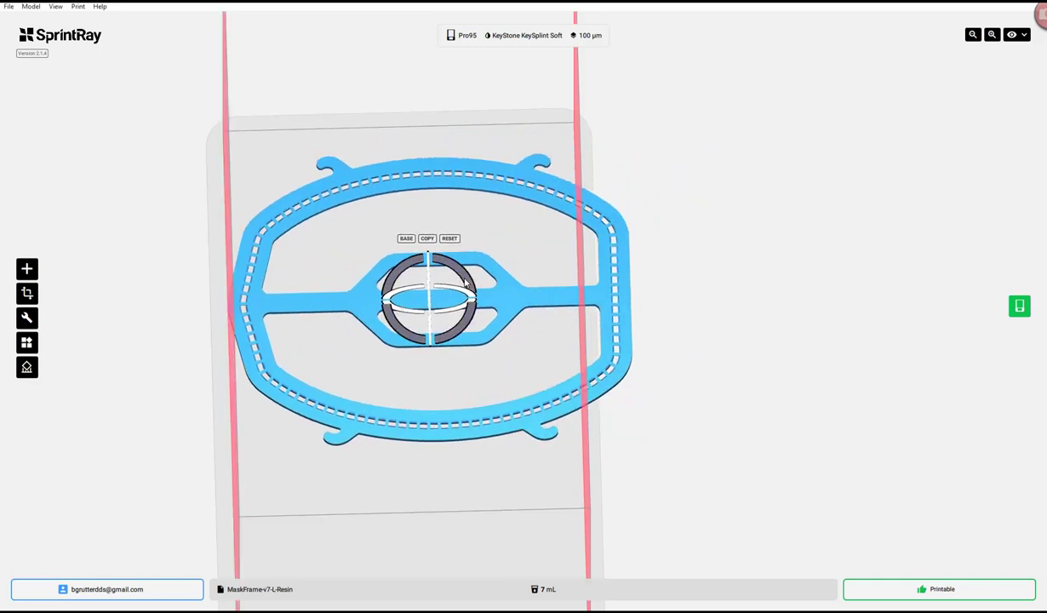
drag(466, 284, 469, 328)
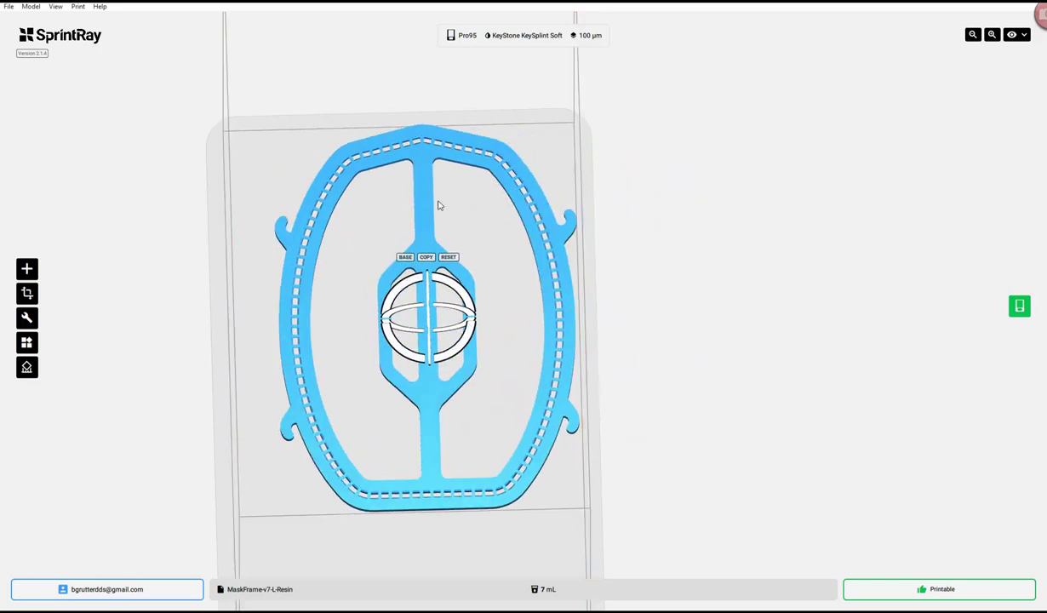
drag(406, 187, 410, 255)
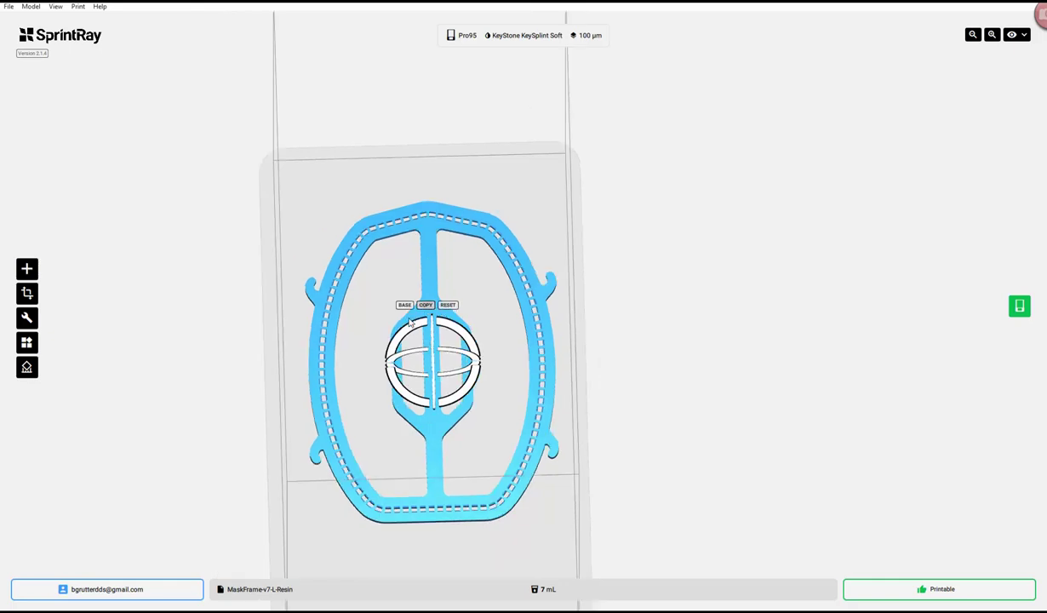
click(292, 402)
- Examine the placed frame from several angles and up close, checking the perforated rim, hooks, central bracket and fit on the platform
drag(292, 402, 195, 581)
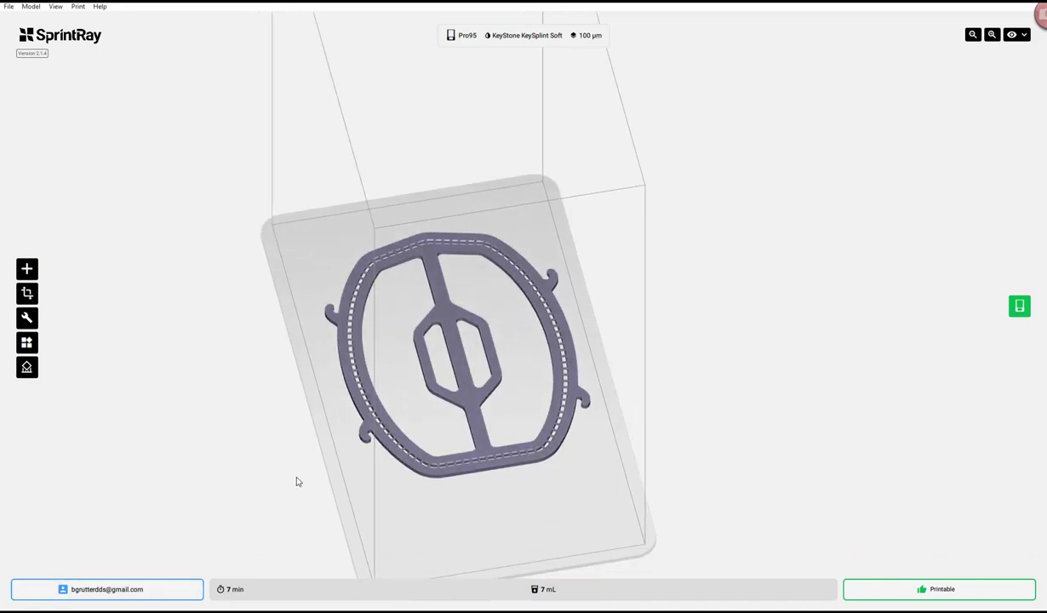
drag(318, 451, 414, 446)
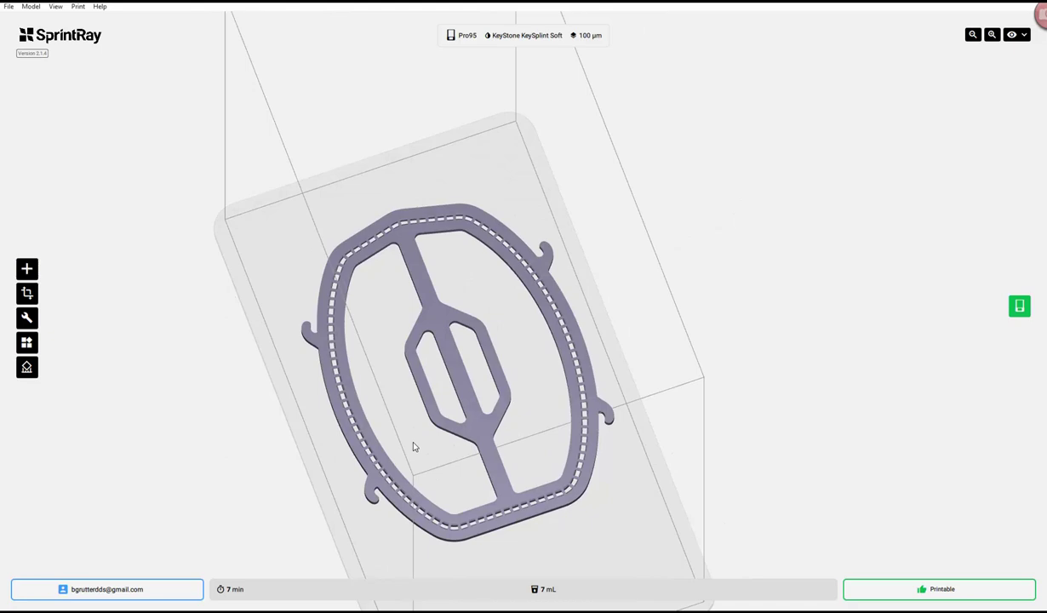
drag(322, 466, 289, 414)
scroll(290, 413, up, 6)
drag(204, 416, 416, 167)
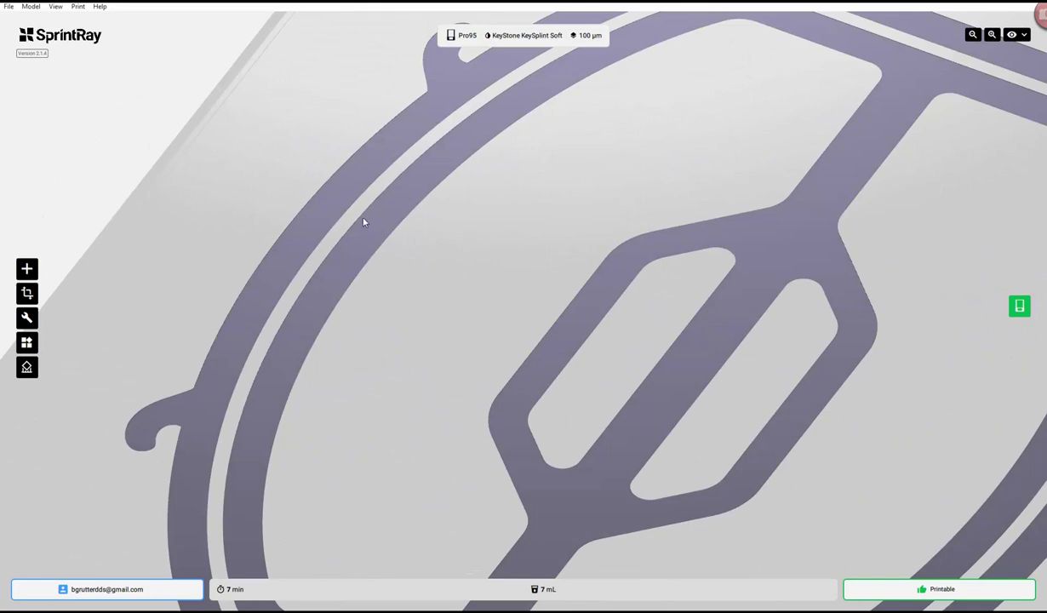
drag(363, 222, 330, 200)
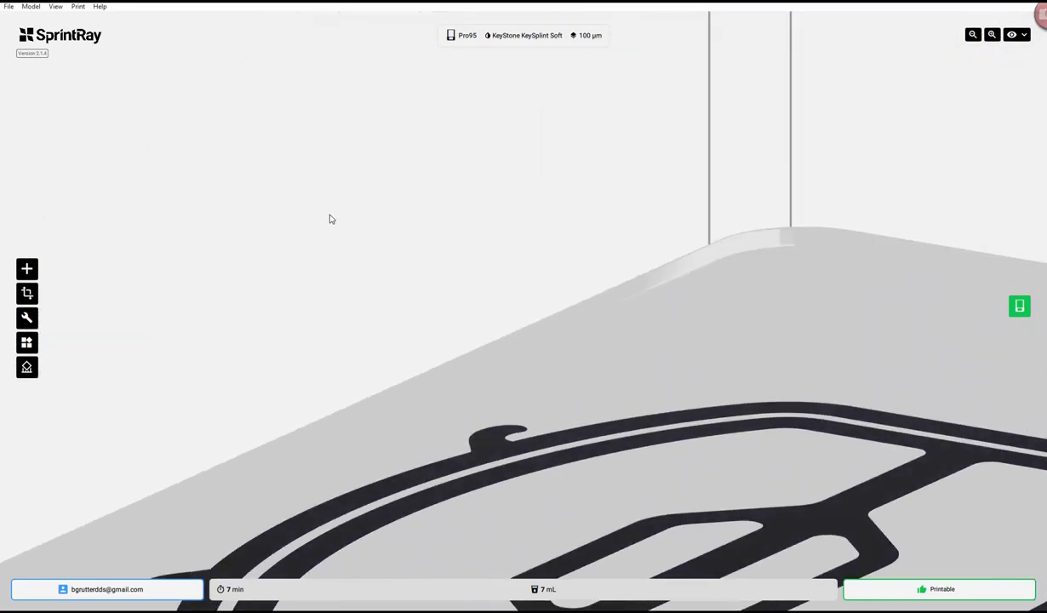
drag(331, 220, 332, 294)
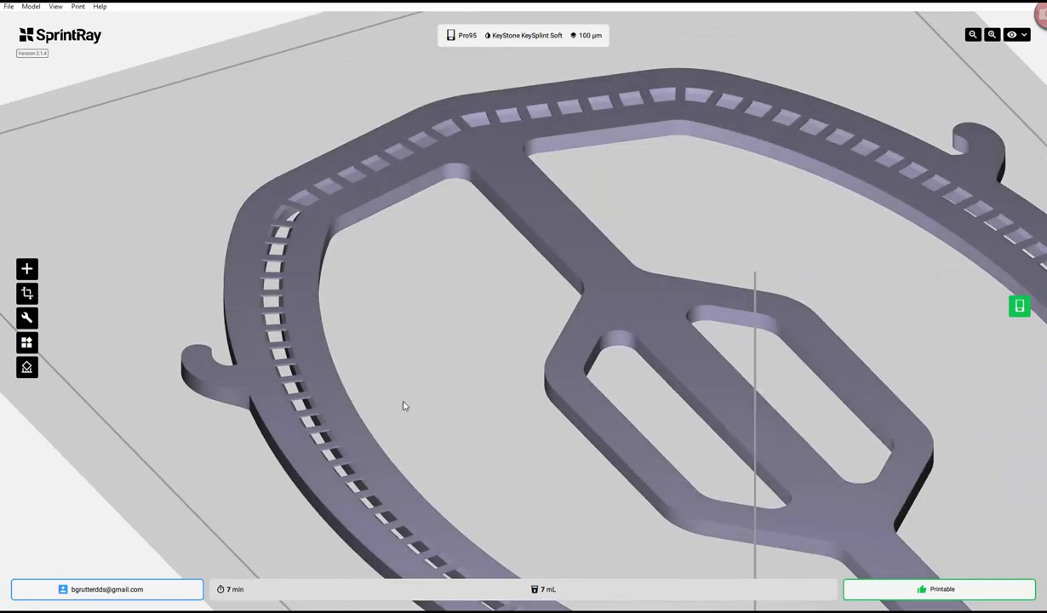
mouse_move(407, 410)
mouse_down()
mouse_move(416, 351)
mouse_move(397, 394)
mouse_up()
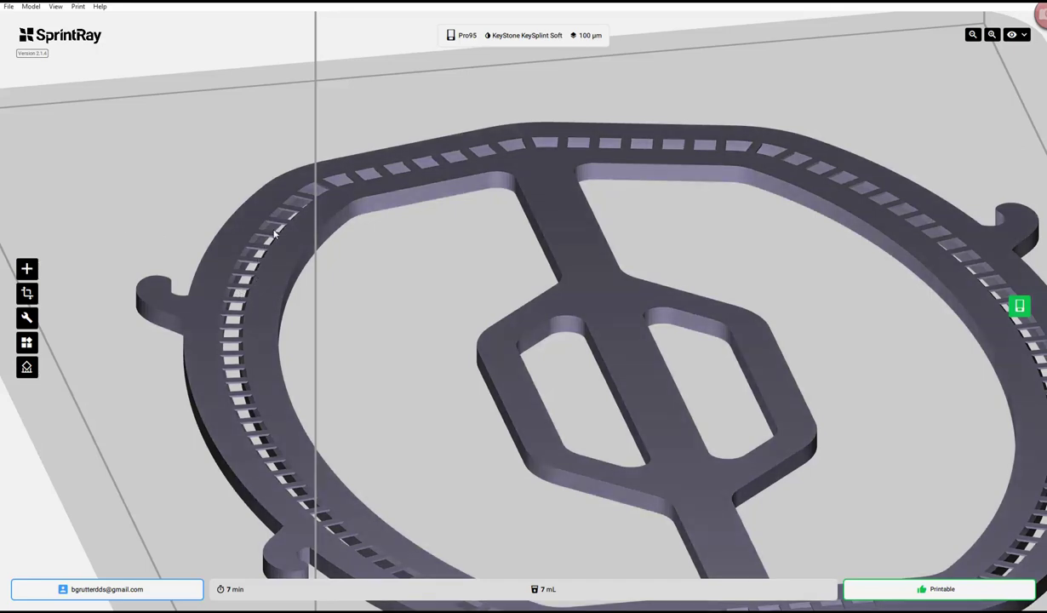
scroll(601, 409, up, 2)
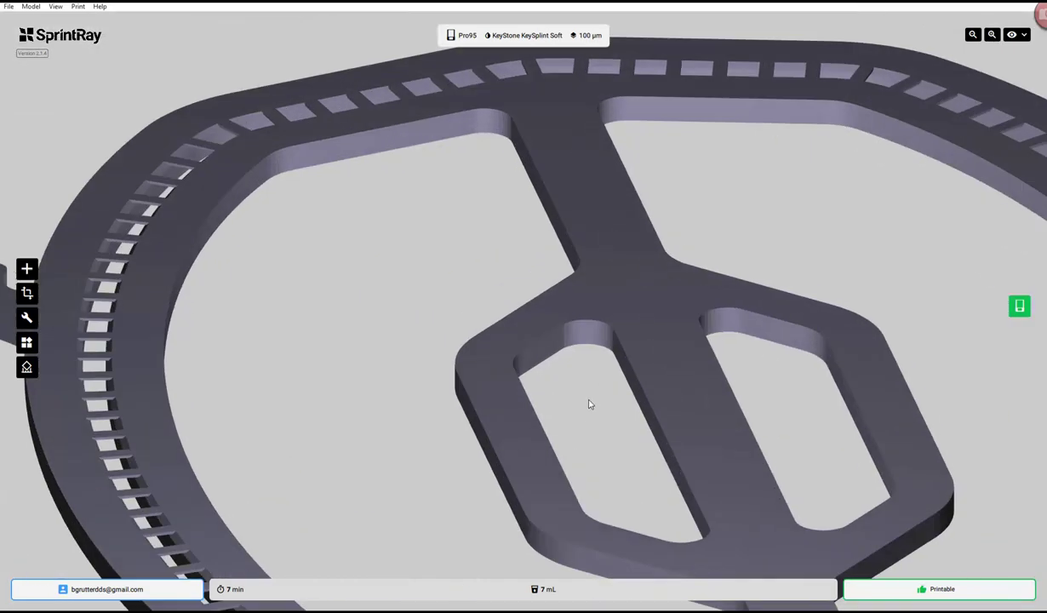
scroll(589, 402, down, 6)
scroll(553, 408, up, 3)
drag(560, 432, 610, 94)
scroll(593, 208, up, 2)
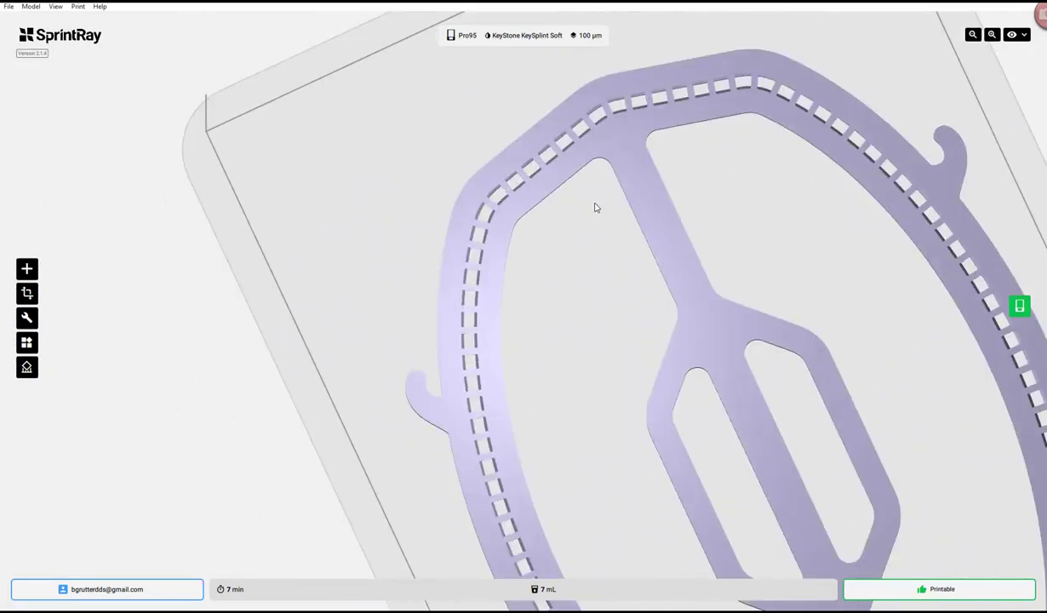
scroll(592, 211, down, 5)
drag(620, 288, 538, 456)
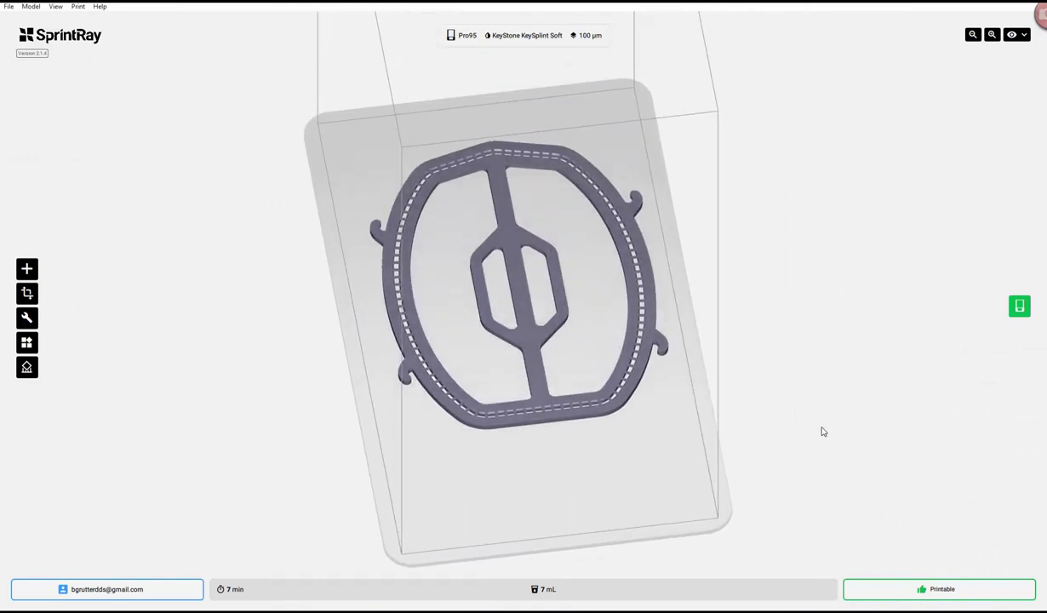